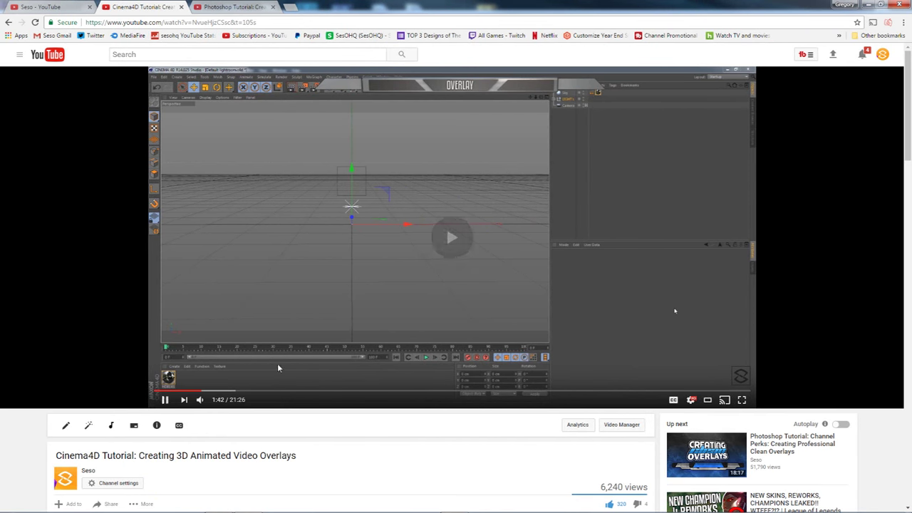
# Step: Replay the Cinema4D overlay tutorial from around 1:39, pause it, and minimize the browser
pyautogui.moveTo(199, 400)
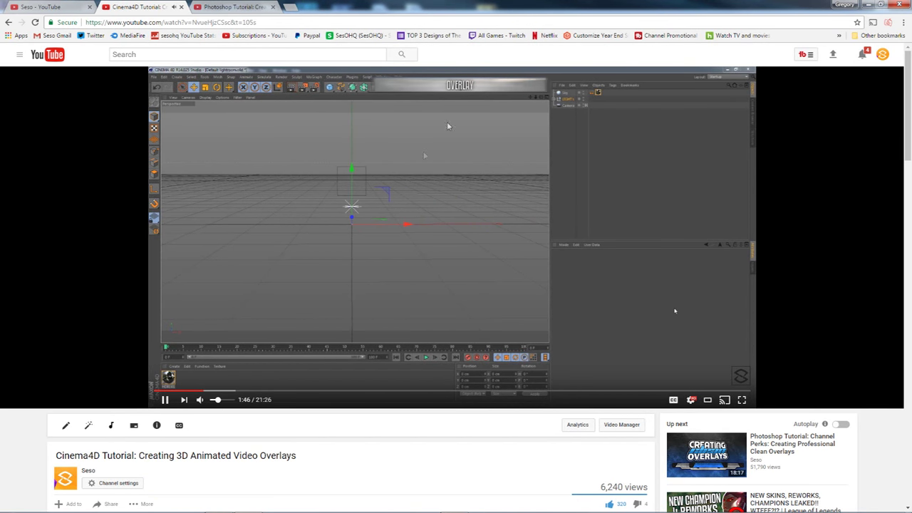
pyautogui.click(470, 119)
pyautogui.click(198, 390)
pyautogui.click(675, 311)
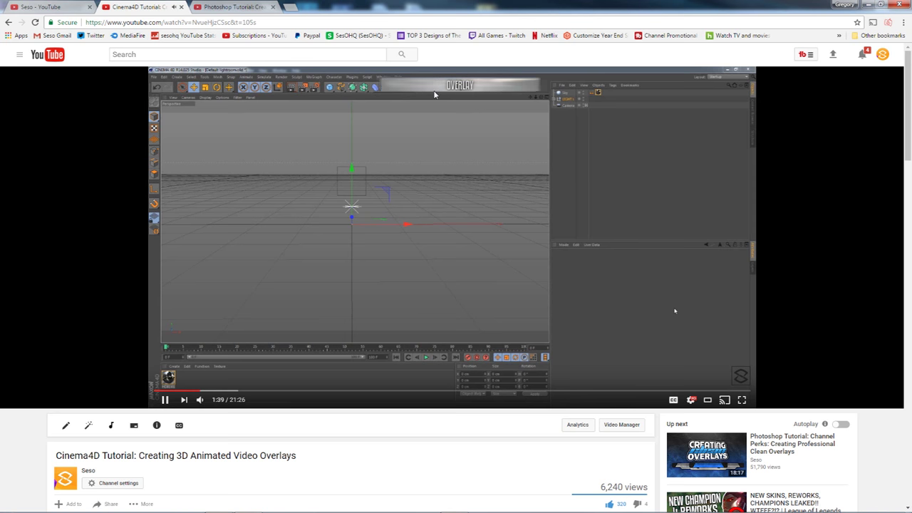
pyautogui.click(674, 311)
pyautogui.moveTo(783, 7); pyautogui.dragTo(846, 2)
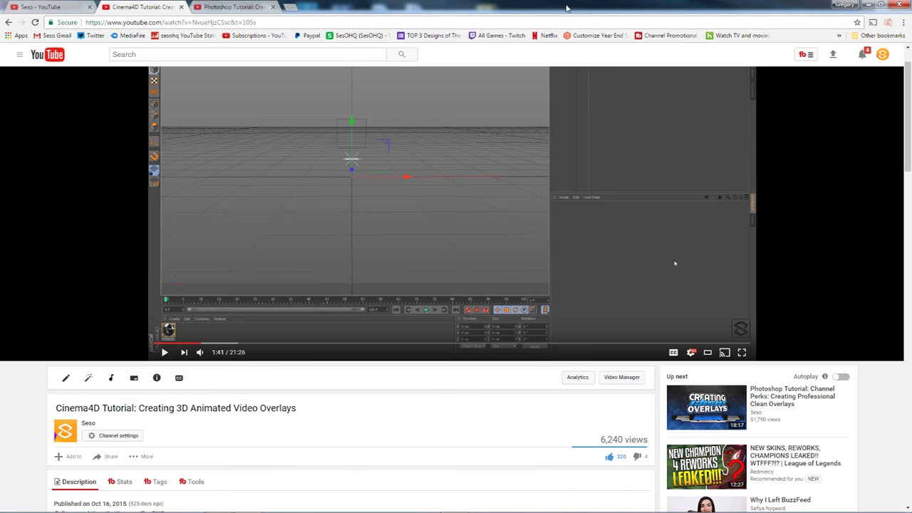
pyautogui.click(868, 5)
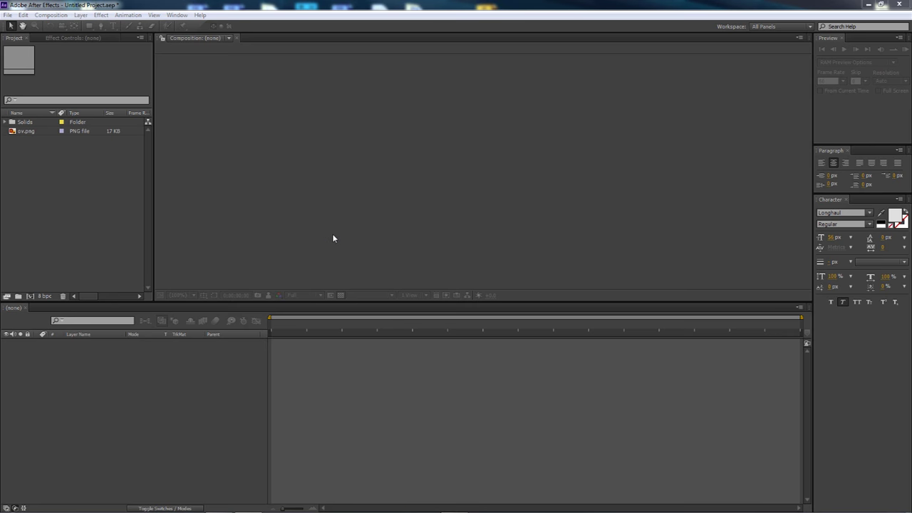
# Step: Create a new 1920 x 1080 composition named Comp 1 at 60 fps with a 15-second duration
pyautogui.click(30, 131)
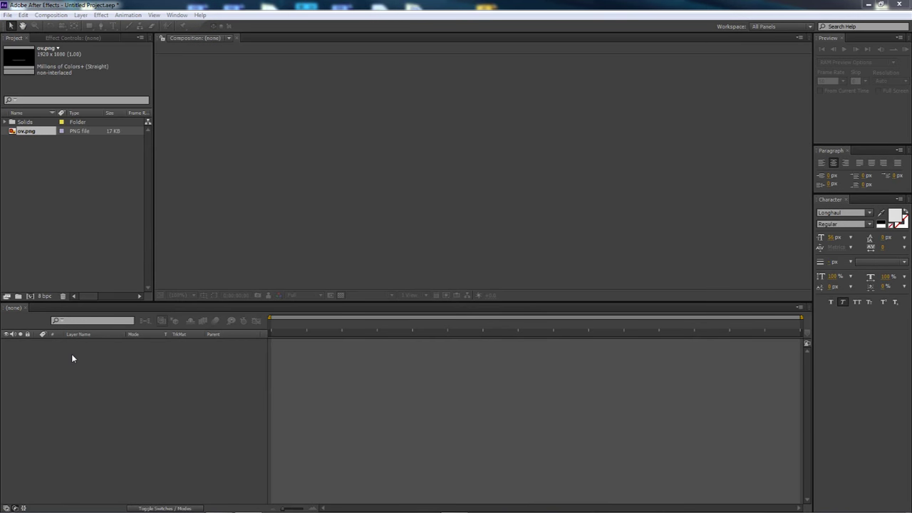
pyautogui.rightClick(90, 247)
pyautogui.click(130, 251)
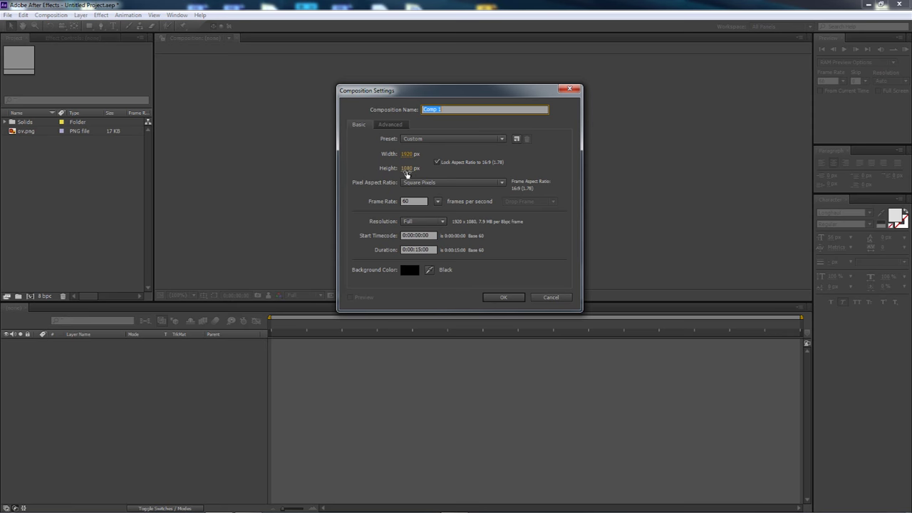
pyautogui.click(418, 249)
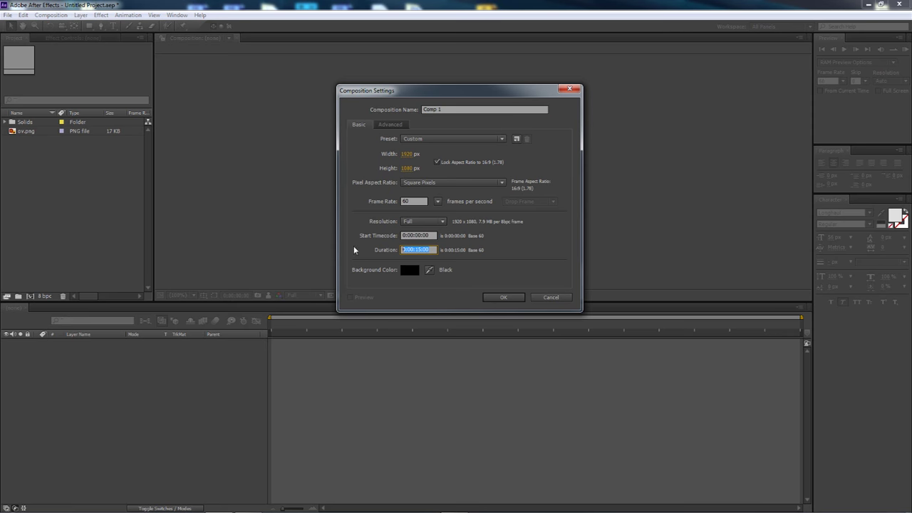
pyautogui.click(505, 297)
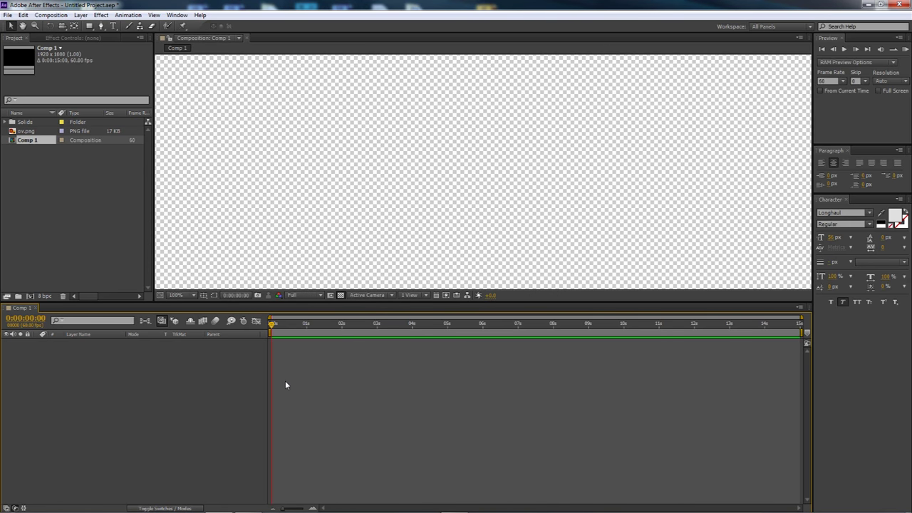
# Step: Add ov.png to Comp 1 as a layer and move the overlay graphic upward in the frame
pyautogui.click(25, 132)
pyautogui.moveTo(24, 131)
pyautogui.mouseDown()
pyautogui.moveTo(57, 178)
pyautogui.moveTo(97, 293)
pyautogui.moveTo(26, 348)
pyautogui.moveTo(98, 360)
pyautogui.moveTo(52, 166)
pyautogui.moveTo(32, 135)
pyautogui.mouseUp()
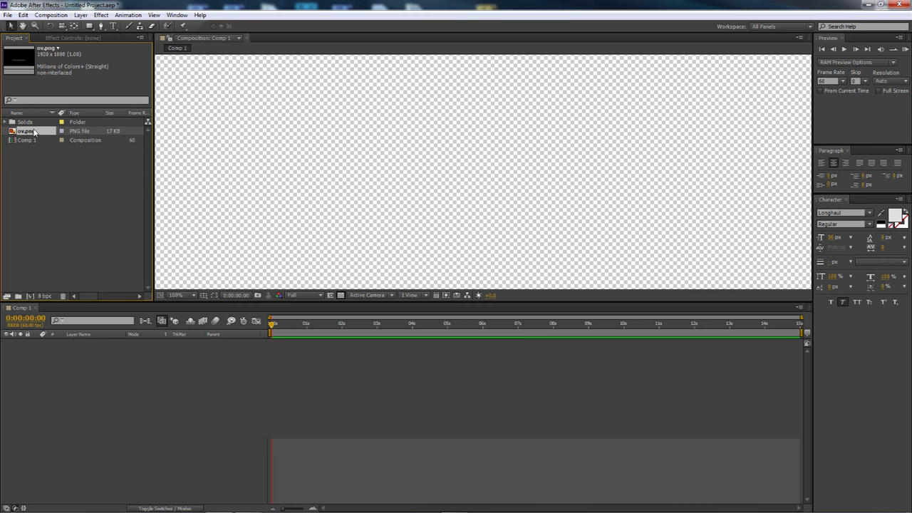
pyautogui.moveTo(32, 133); pyautogui.dragTo(84, 350)
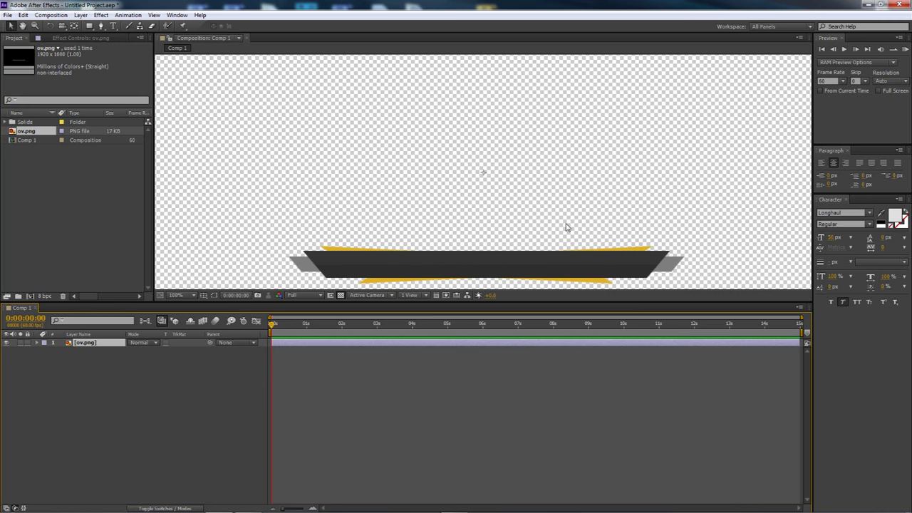
pyautogui.moveTo(472, 261); pyautogui.dragTo(479, 219)
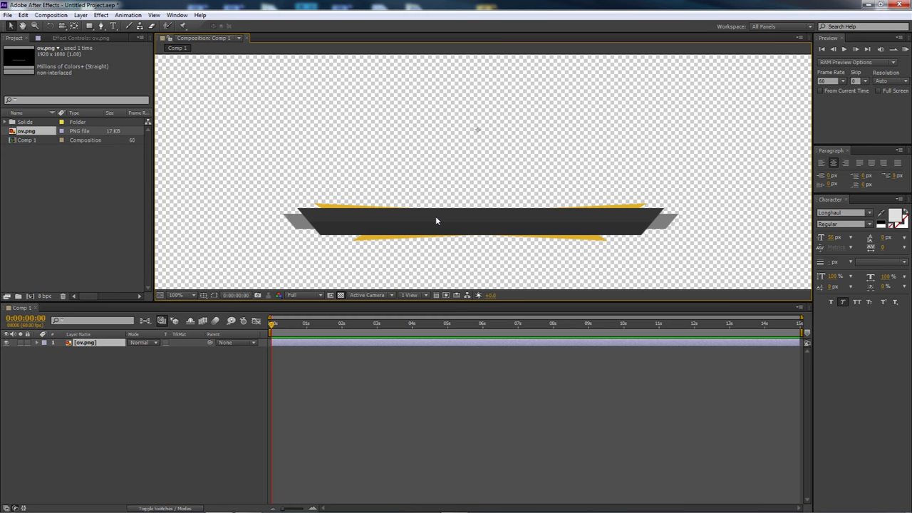
pyautogui.click(222, 379)
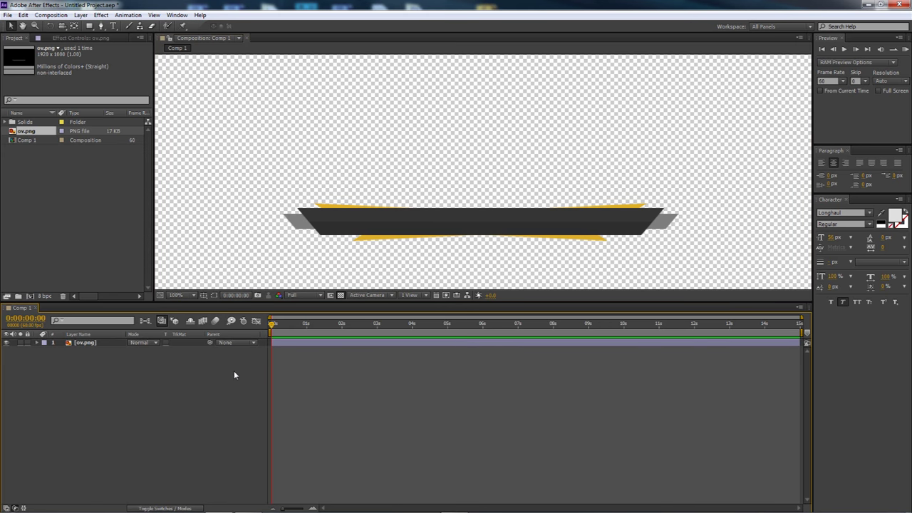
pyautogui.moveTo(356, 206); pyautogui.dragTo(352, 185)
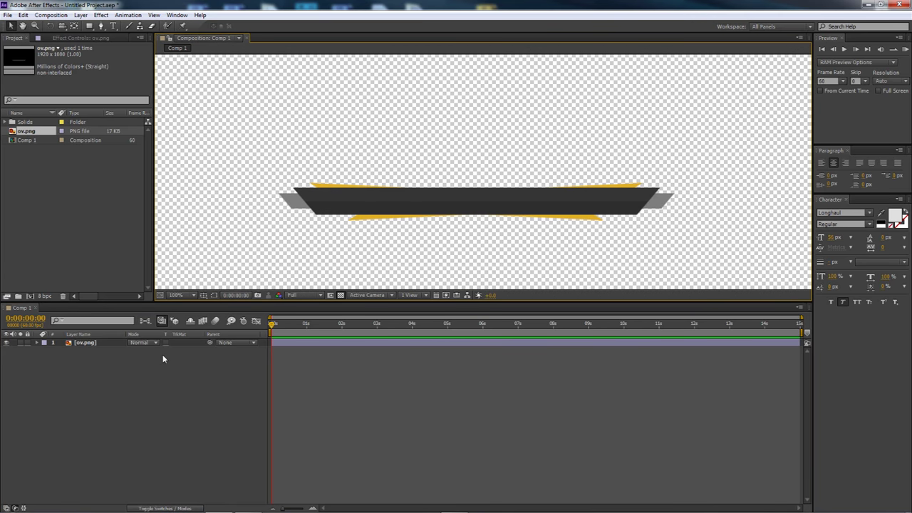
# Step: Add a new shape layer above the ov.png layer
pyautogui.rightClick(92, 355)
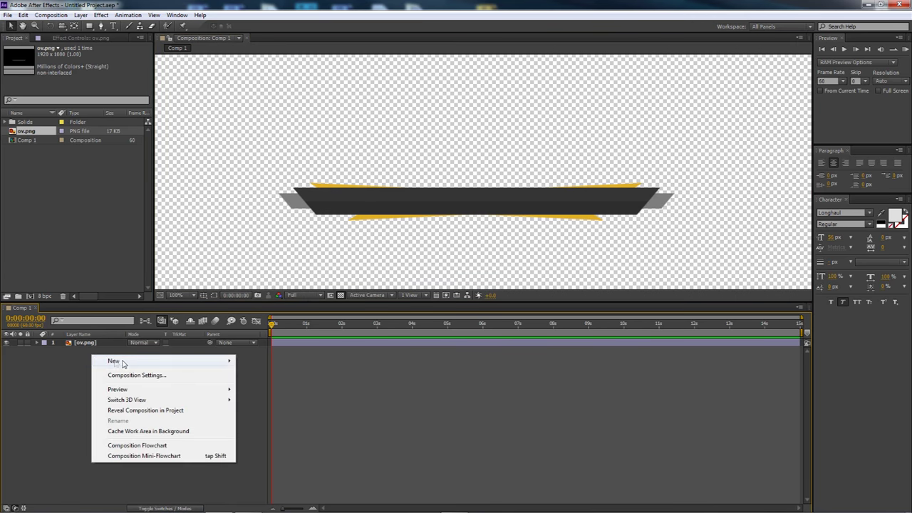
pyautogui.moveTo(122, 363)
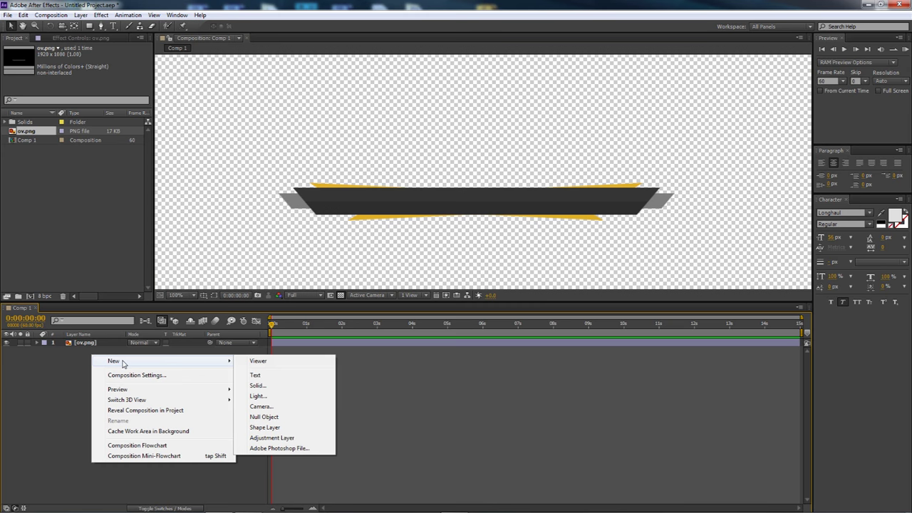
pyautogui.click(265, 428)
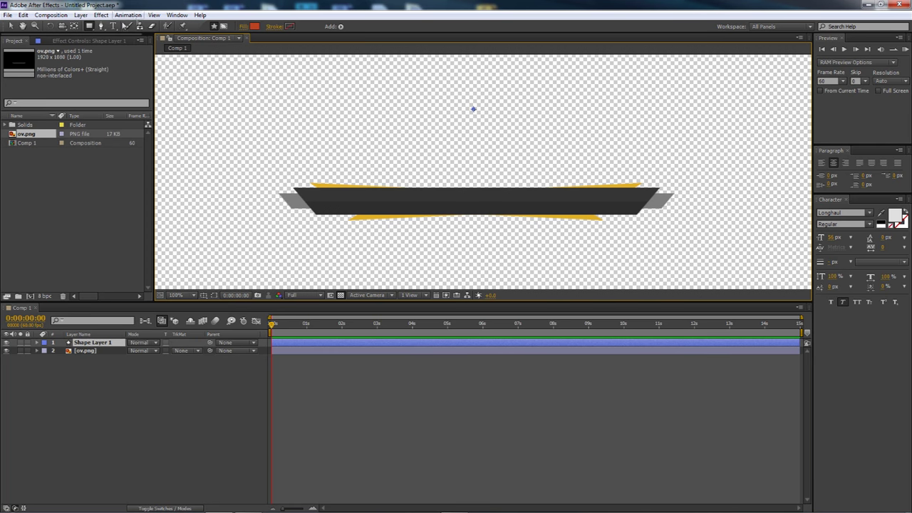
# Step: Start a Pen tool path on the shape layer at the upper-left corner of the dark overlay bar
pyautogui.click(102, 27)
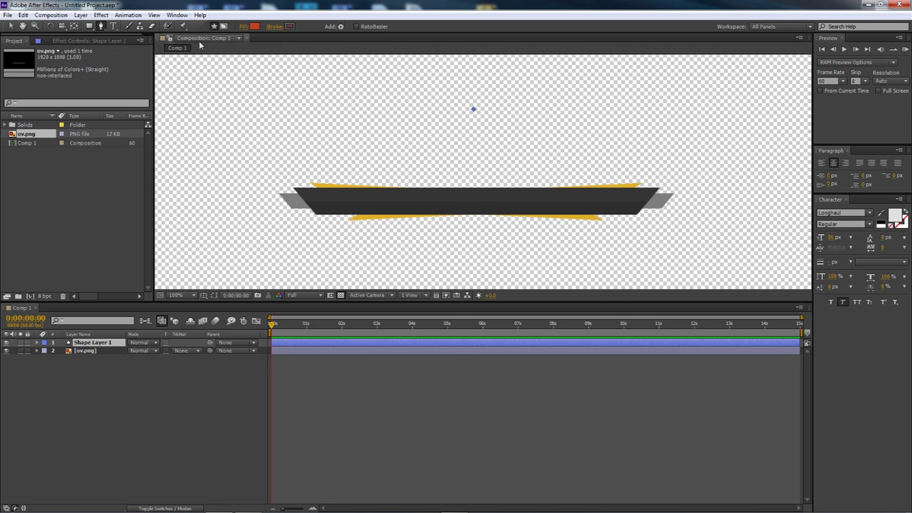
pyautogui.click(11, 26)
pyautogui.click(101, 27)
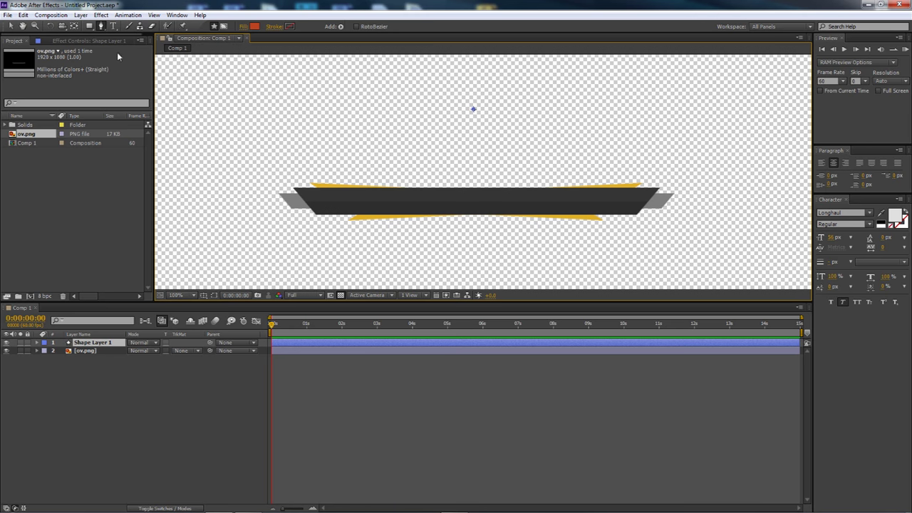
pyautogui.click(103, 28)
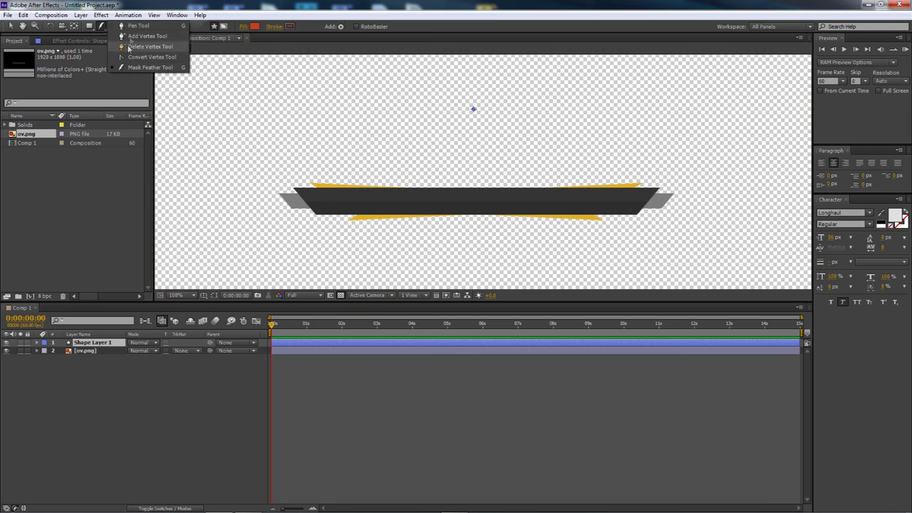
pyautogui.click(132, 28)
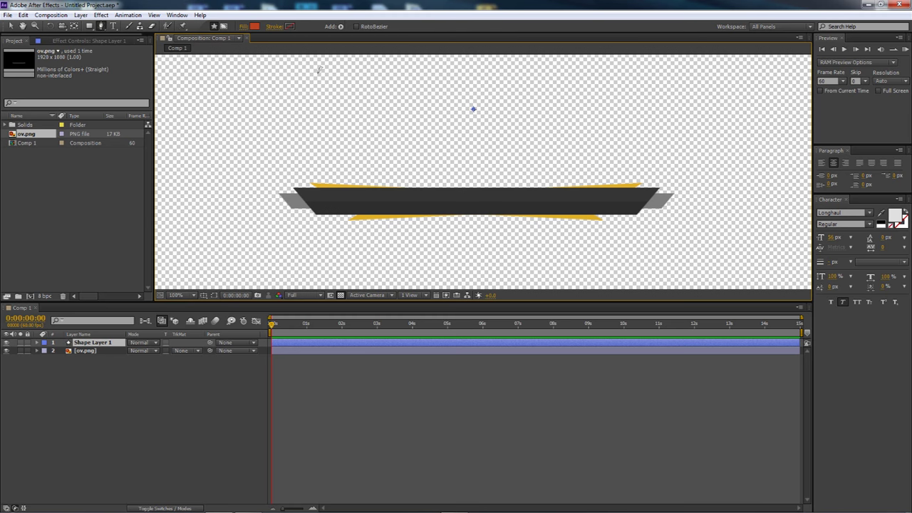
pyautogui.click(100, 25)
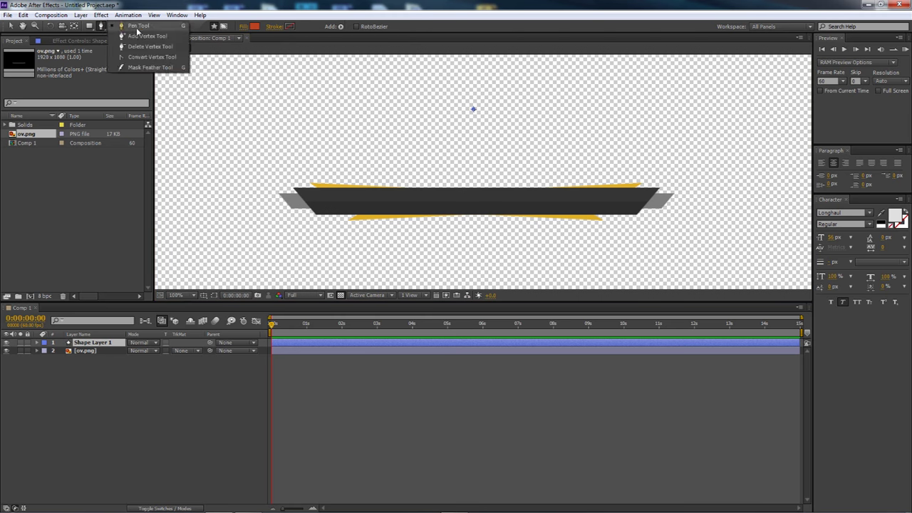
pyautogui.click(142, 35)
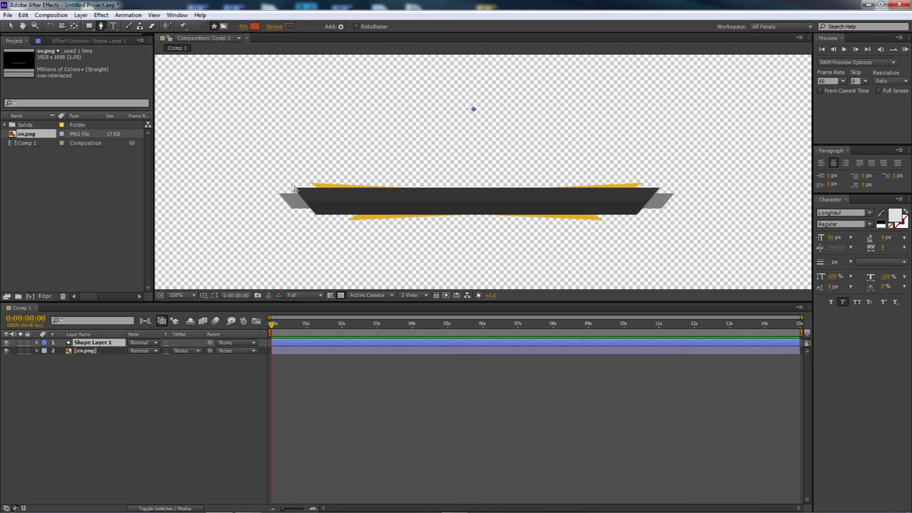
pyautogui.scroll(6, 296, 189)
pyautogui.press('space')
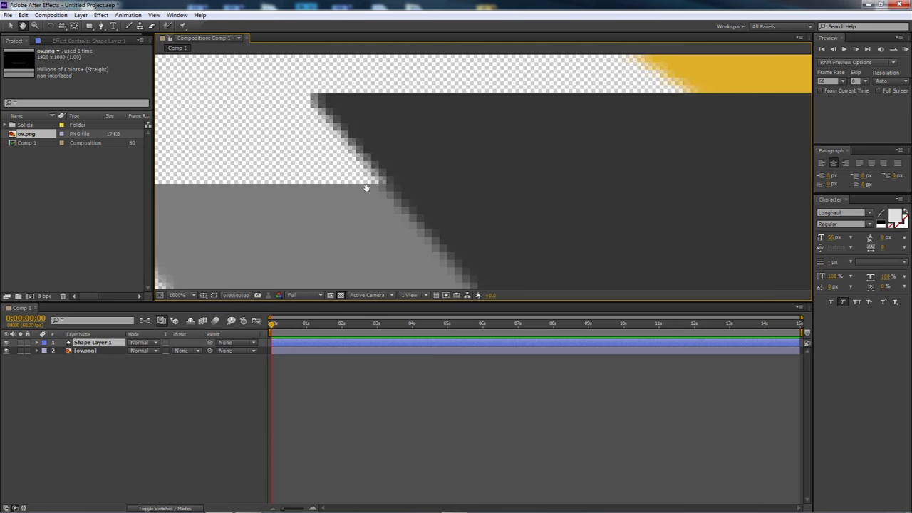
pyautogui.scroll(1, 314, 121)
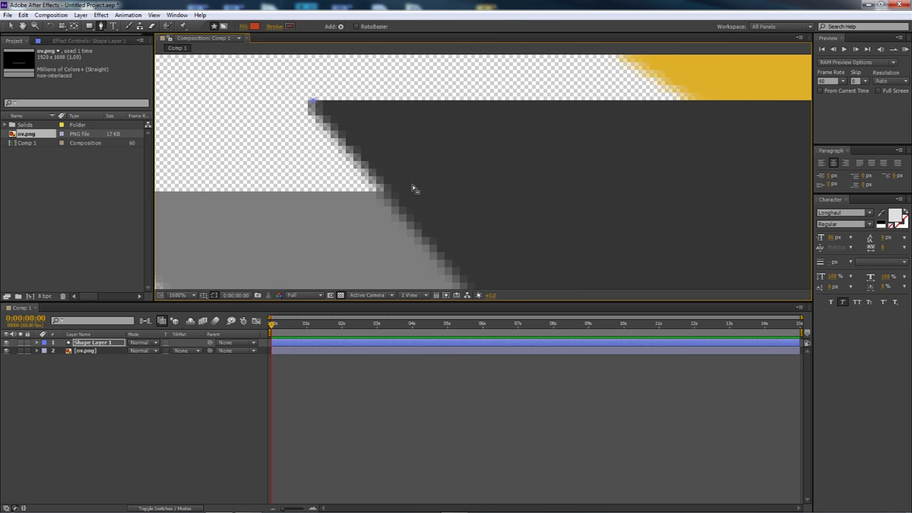
# Step: Continue the path around the dark bar with vertices at its lower-left, lower-right and upper-right corners
pyautogui.scroll(-3, 427, 187)
pyautogui.moveTo(445, 193); pyautogui.dragTo(271, 171)
pyautogui.moveTo(574, 195); pyautogui.dragTo(311, 182)
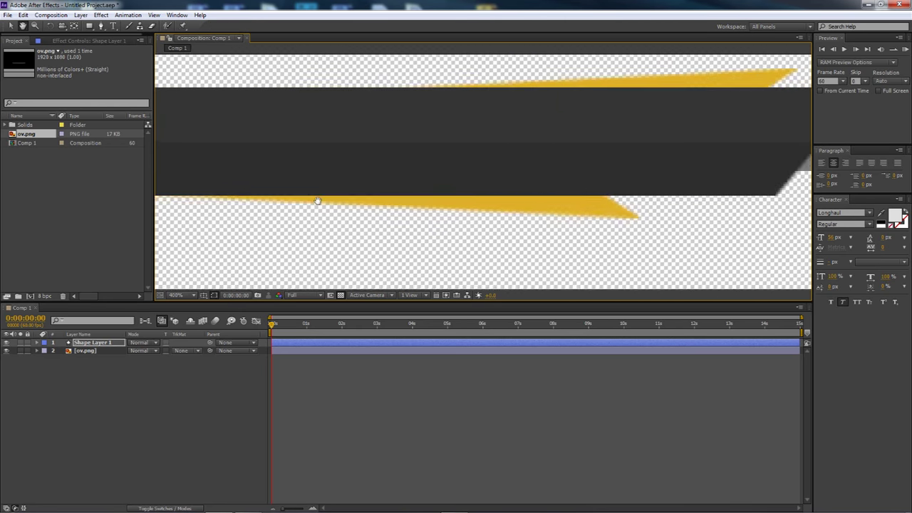
pyautogui.press('g')
pyautogui.click(543, 202)
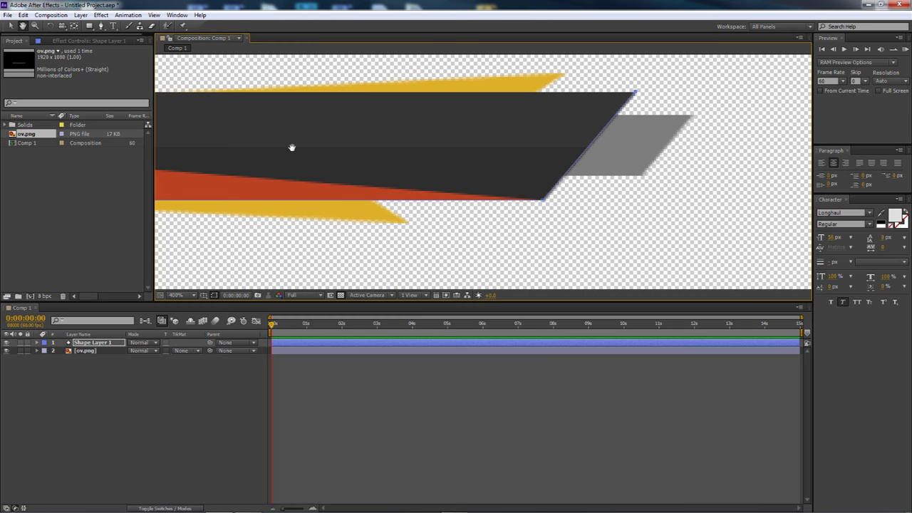
pyautogui.click(543, 203)
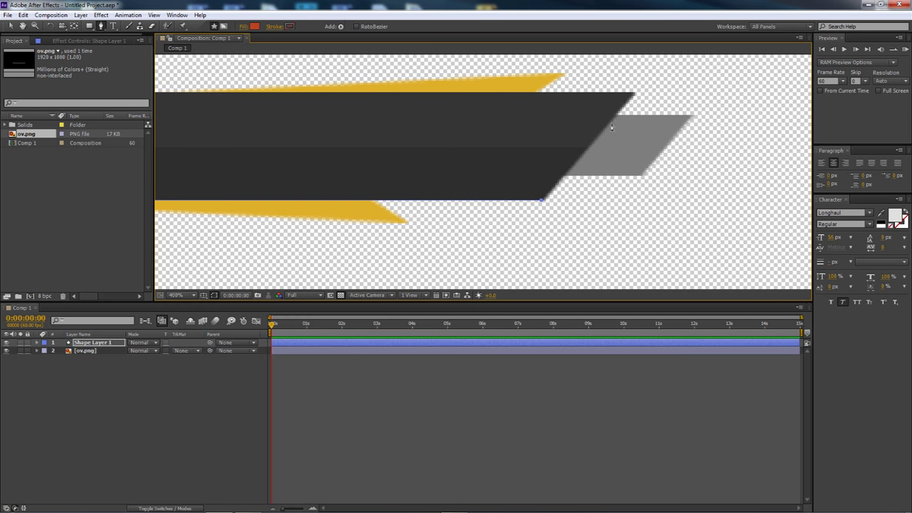
pyautogui.click(633, 93)
# Step: Close the path at its starting vertex so the filled shape covers the dark bar, and check its edges
pyautogui.scroll(-4, 582, 116)
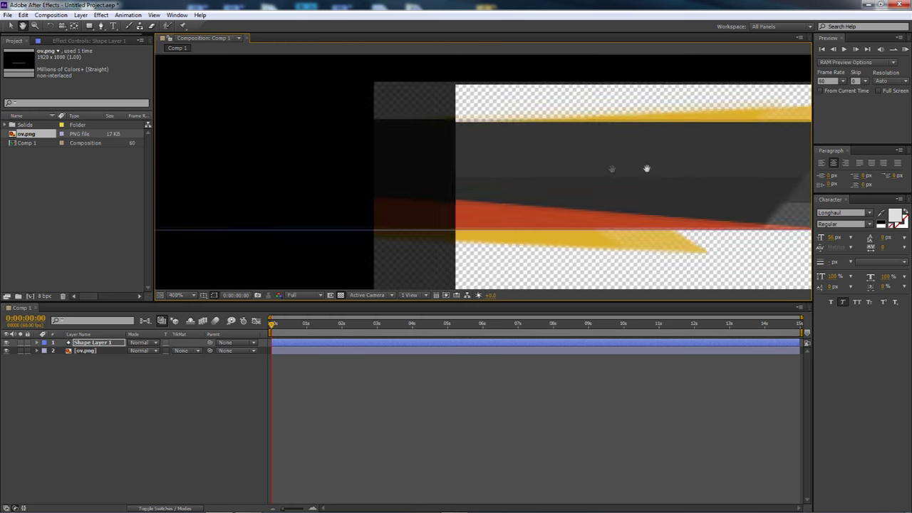
pyautogui.press('g')
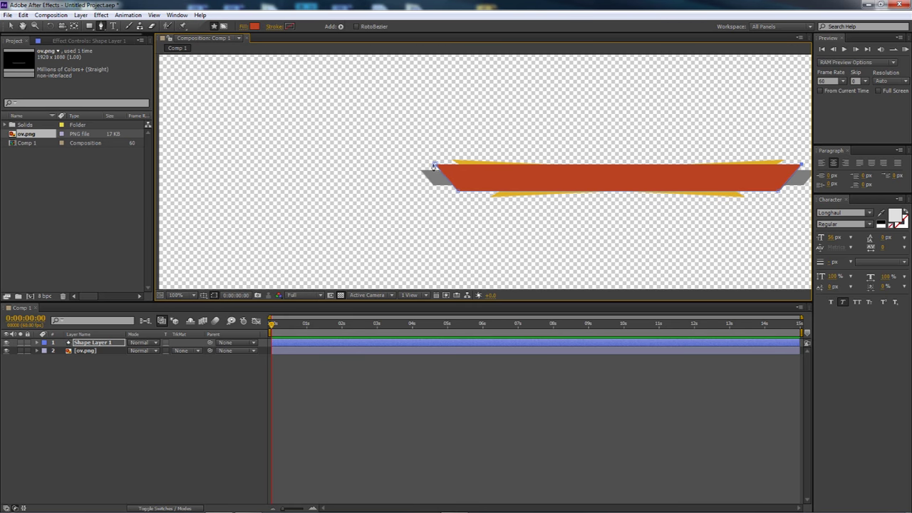
pyautogui.hscroll(3, 435, 166)
pyautogui.scroll(6, 584, 163)
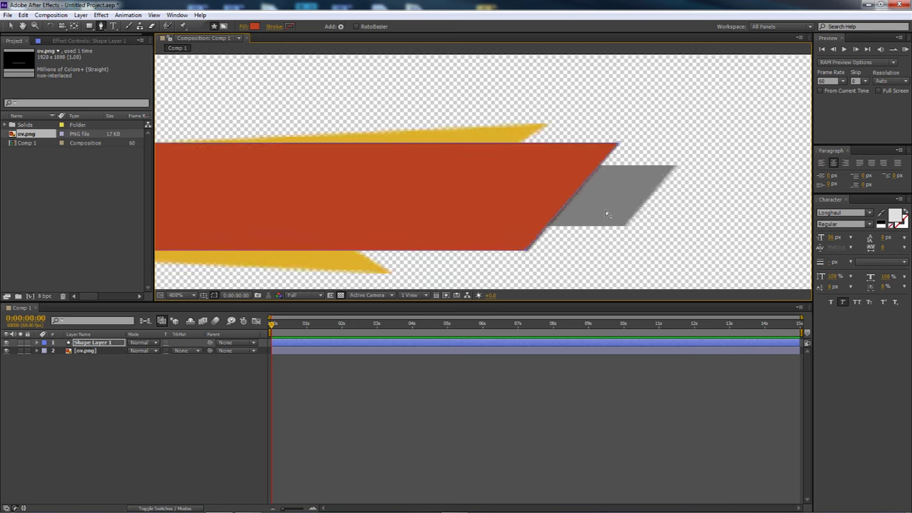
pyautogui.scroll(-6, 564, 247)
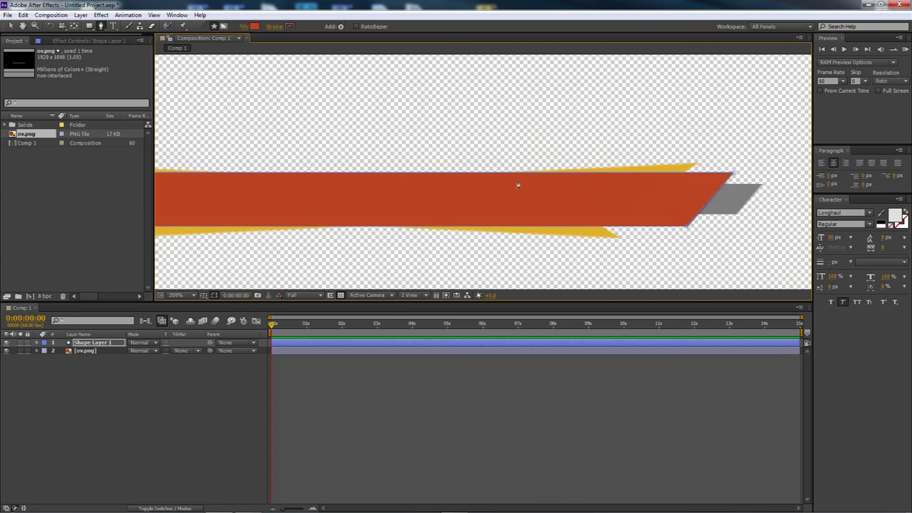
pyautogui.scroll(-1, 421, 175)
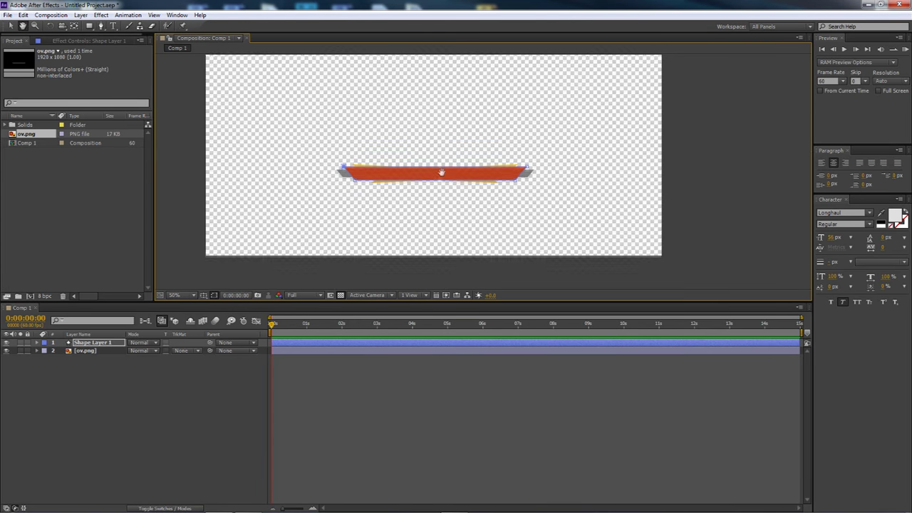
pyautogui.press('g')
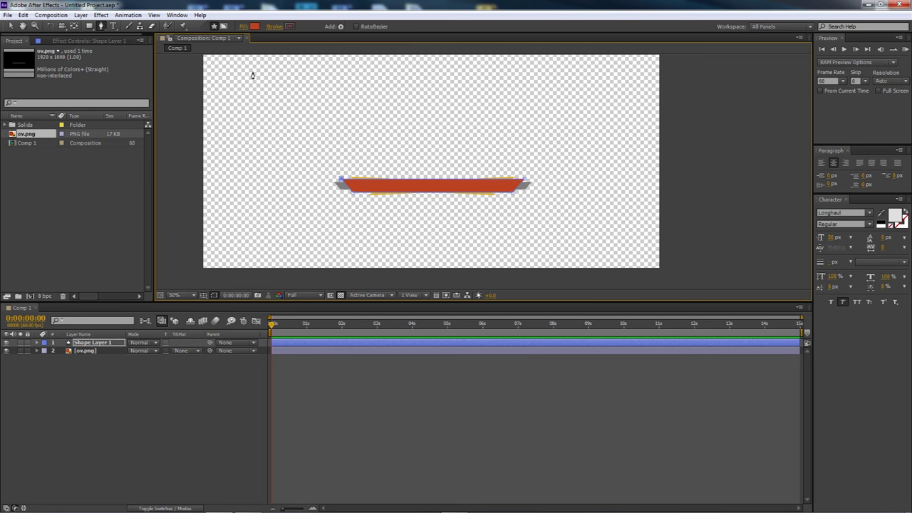
# Step: Change the traced bar's fill colour to dark grey 1A1A1A and hide the ov.png layer
pyautogui.click(255, 27)
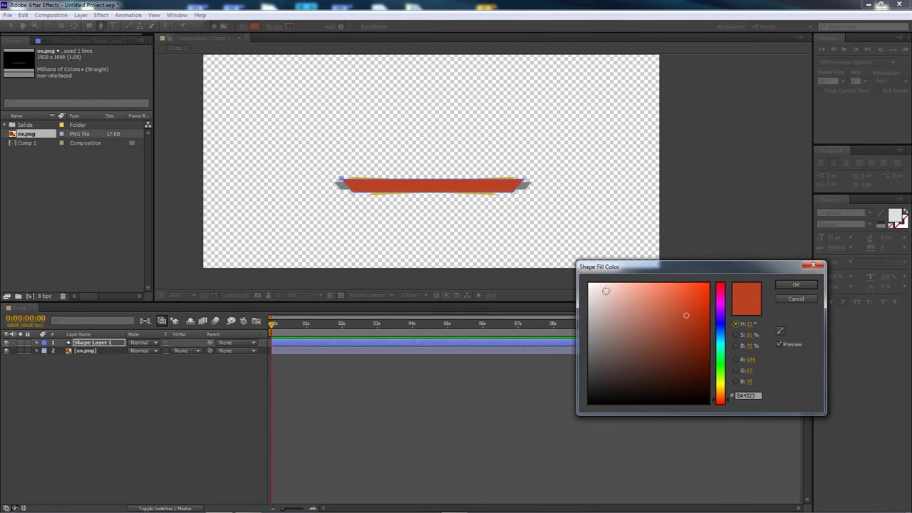
pyautogui.moveTo(609, 346)
pyautogui.mouseDown()
pyautogui.moveTo(556, 371)
pyautogui.moveTo(548, 391)
pyautogui.mouseUp()
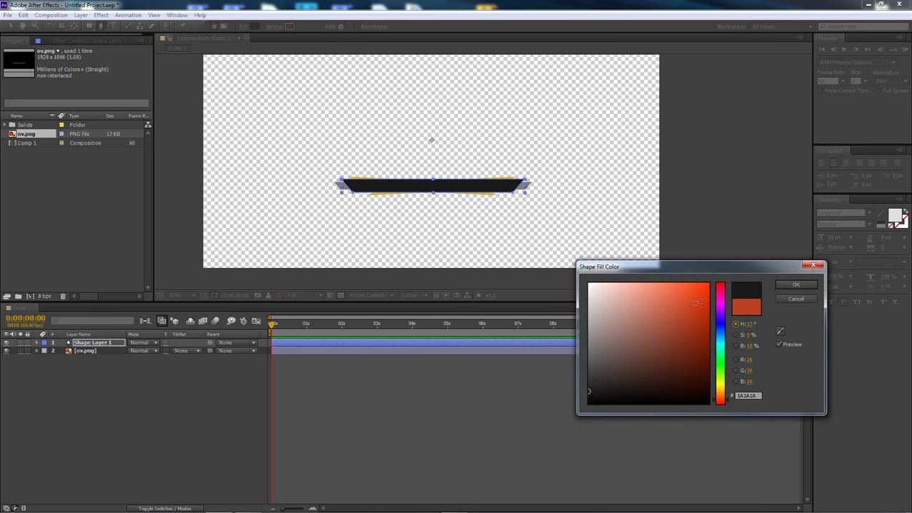
pyautogui.click(805, 288)
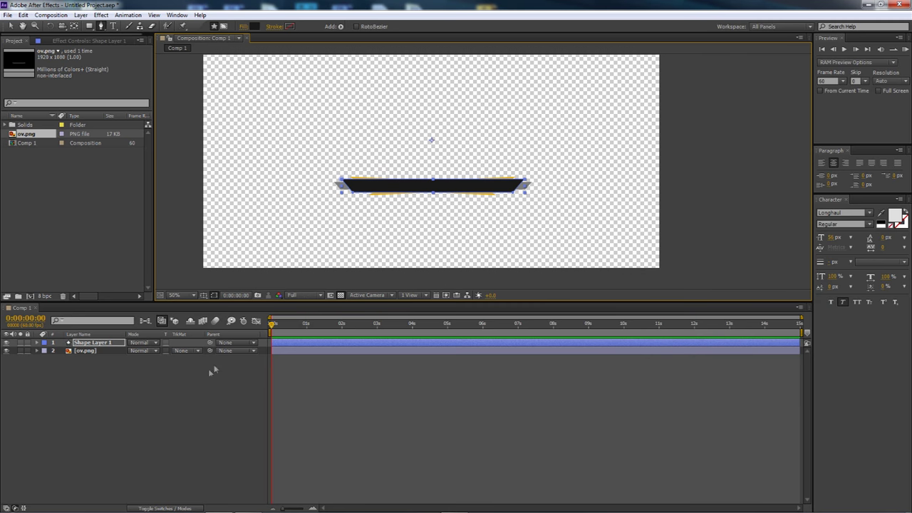
pyautogui.click(198, 378)
pyautogui.click(6, 351)
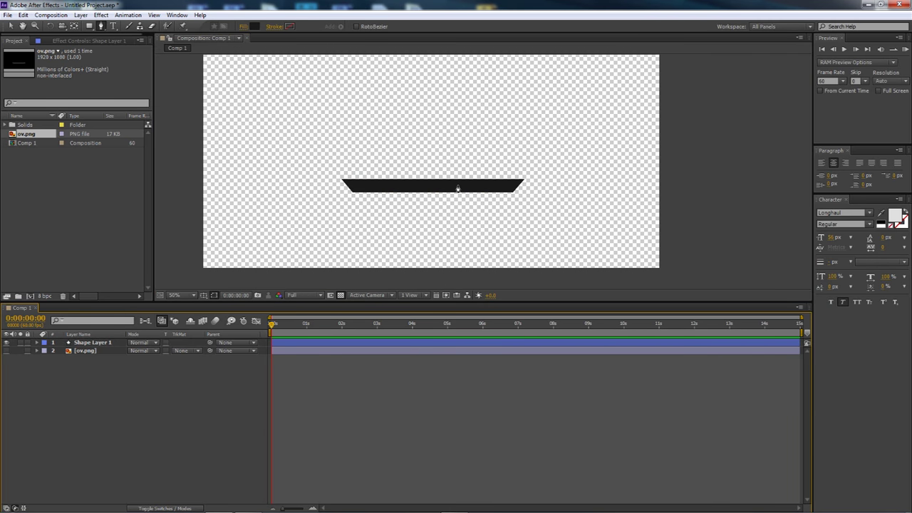
pyautogui.press('v')
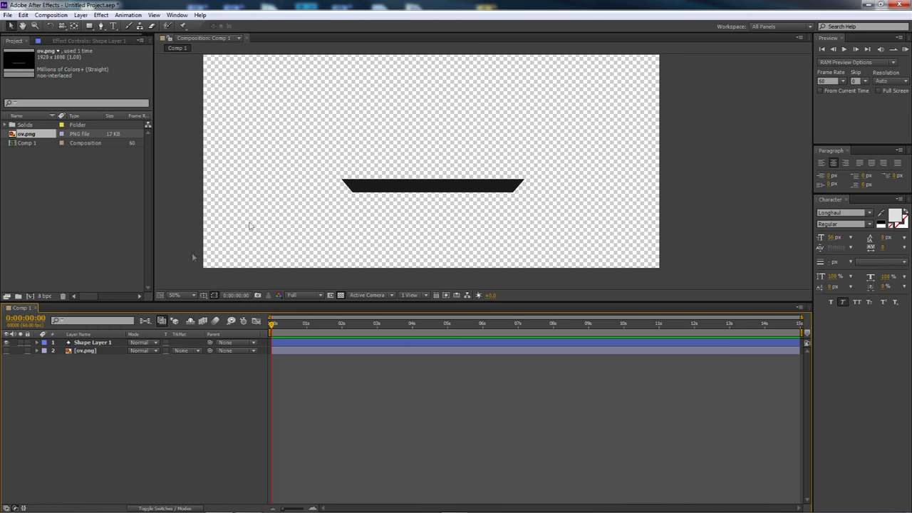
pyautogui.click(98, 342)
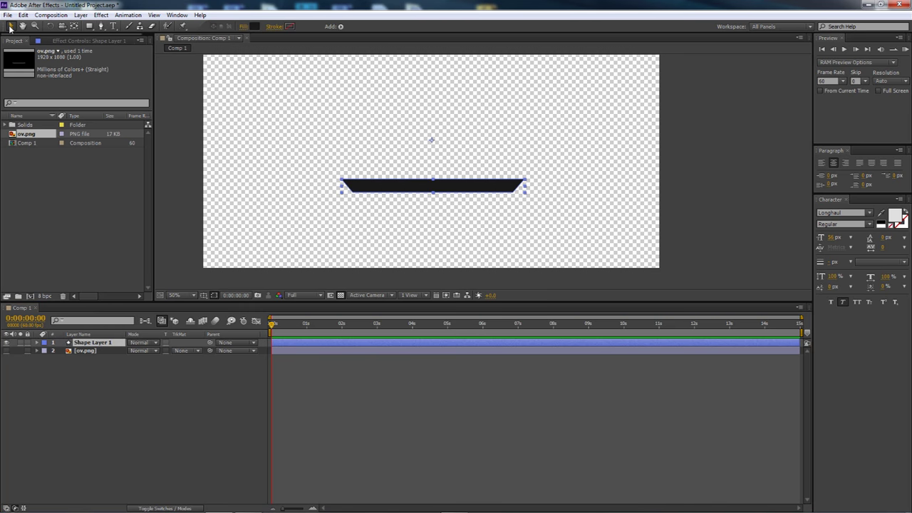
pyautogui.click(404, 189)
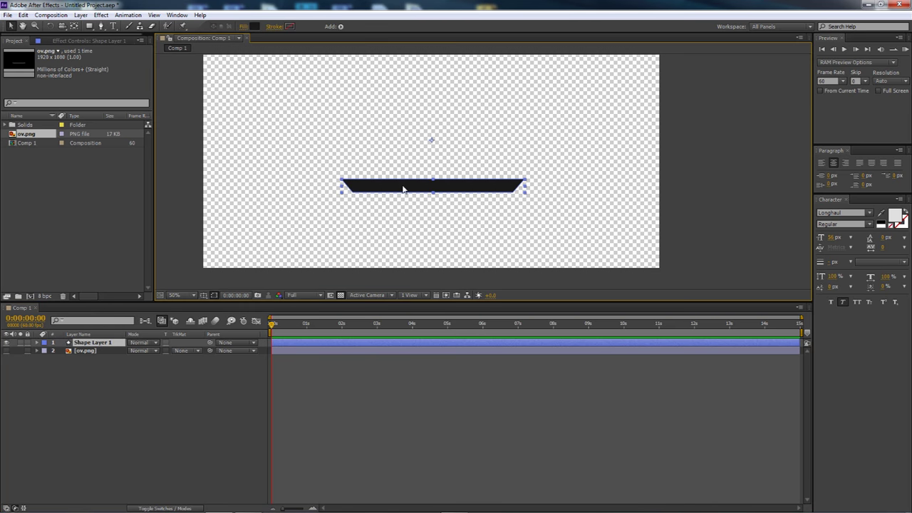
pyautogui.click(253, 26)
pyautogui.moveTo(634, 267); pyautogui.dragTo(531, 191)
pyautogui.click(679, 224)
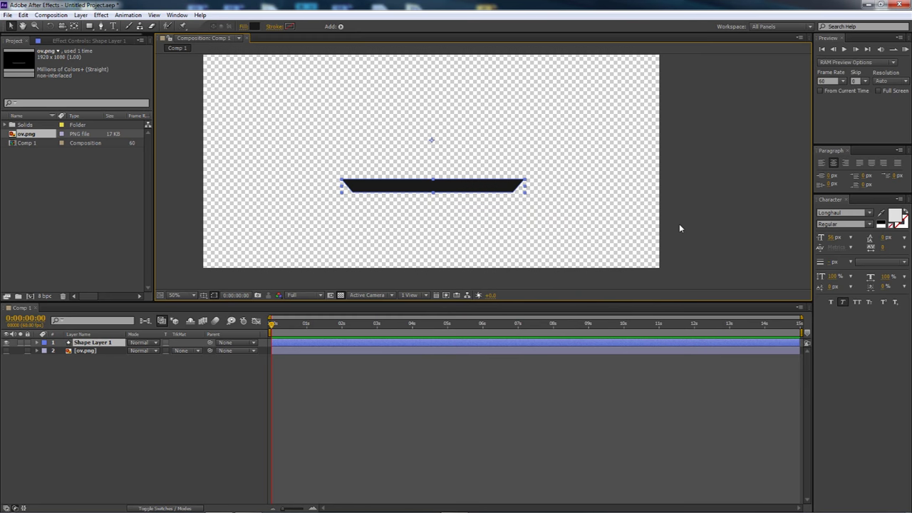
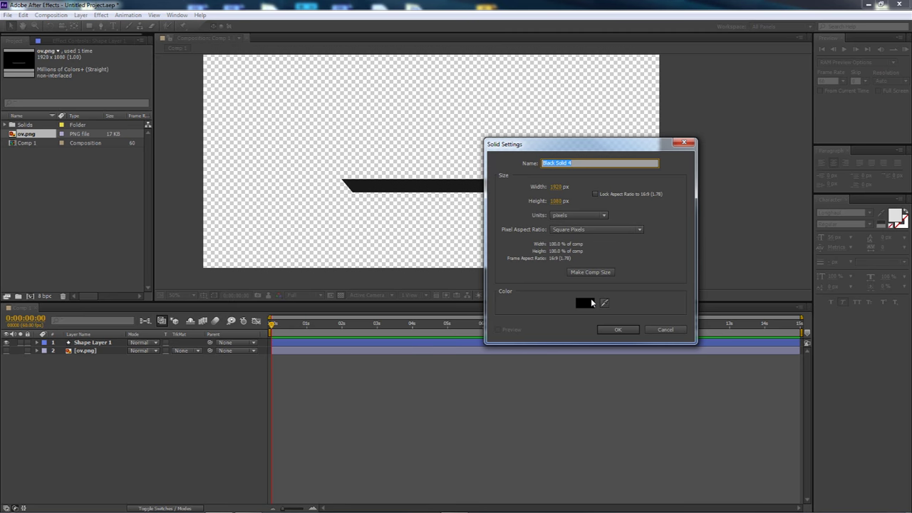
# Step: Add a black 1920 x 1080 px solid, place it beneath all other layers, and lock it
pyautogui.click(613, 332)
pyautogui.moveTo(129, 343); pyautogui.dragTo(106, 364)
pyautogui.click(457, 180)
pyautogui.click(28, 358)
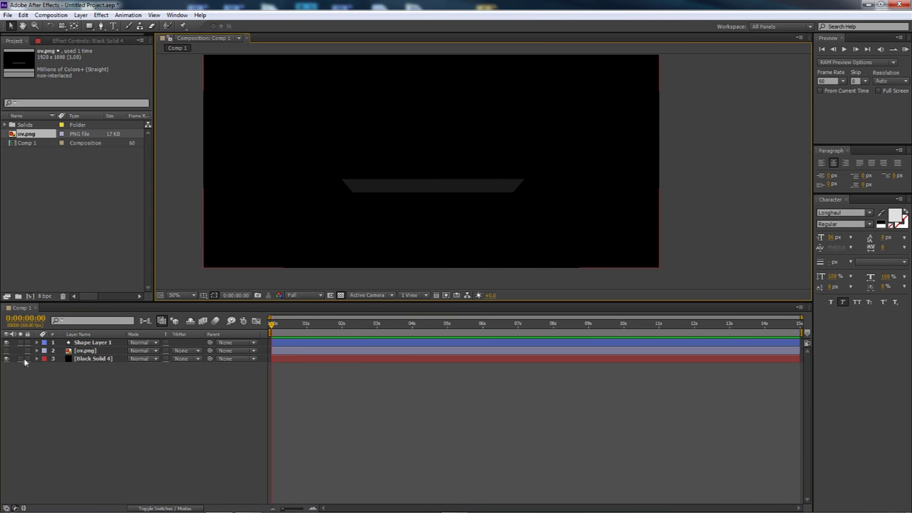
# Step: Temporarily show ov.png in place of Shape Layer 1 to examine the shading of the original bar
pyautogui.click(408, 190)
pyautogui.scroll(2, 408, 190)
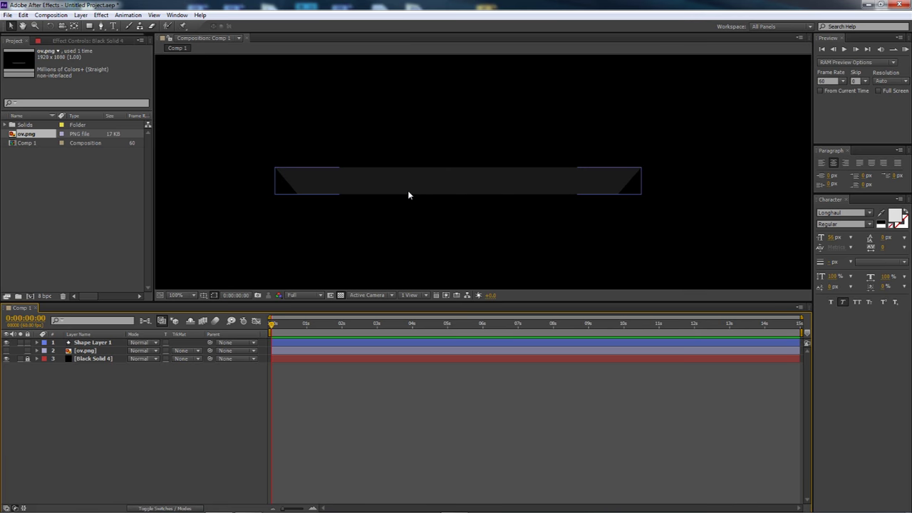
pyautogui.click(5, 342)
pyautogui.click(5, 350)
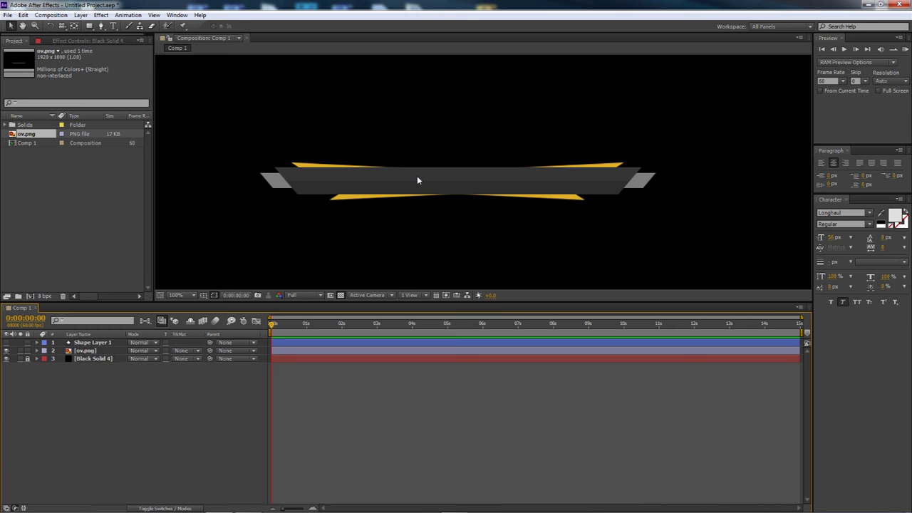
pyautogui.click(6, 350)
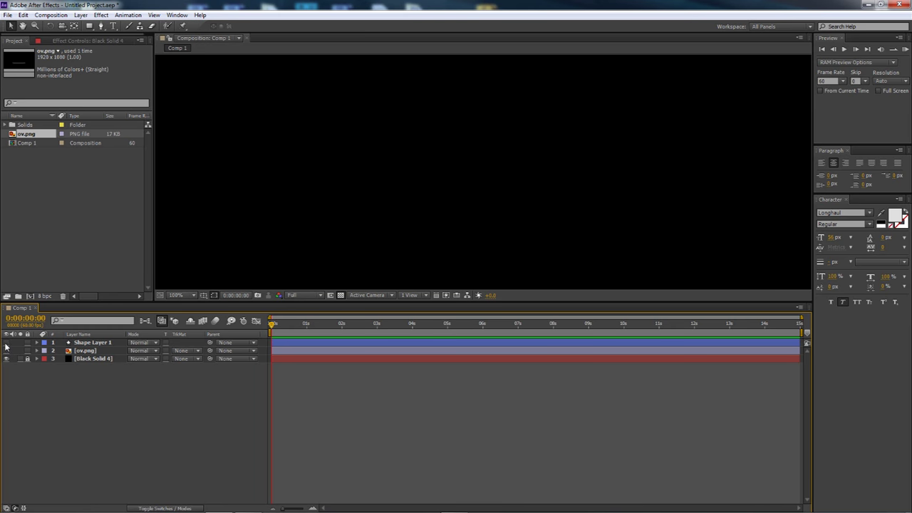
pyautogui.click(81, 342)
# Step: Add a second shape layer above Shape Layer 1
pyautogui.rightClick(101, 381)
pyautogui.moveTo(143, 394)
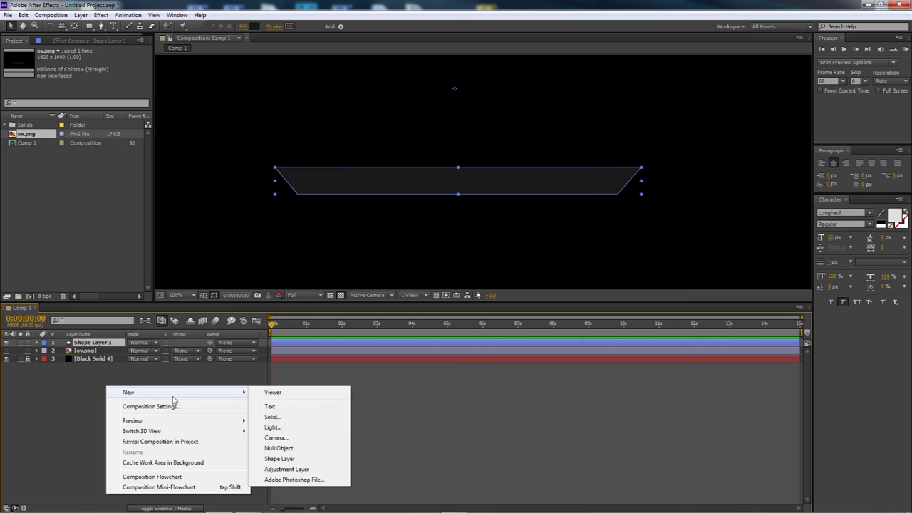
pyautogui.click(280, 459)
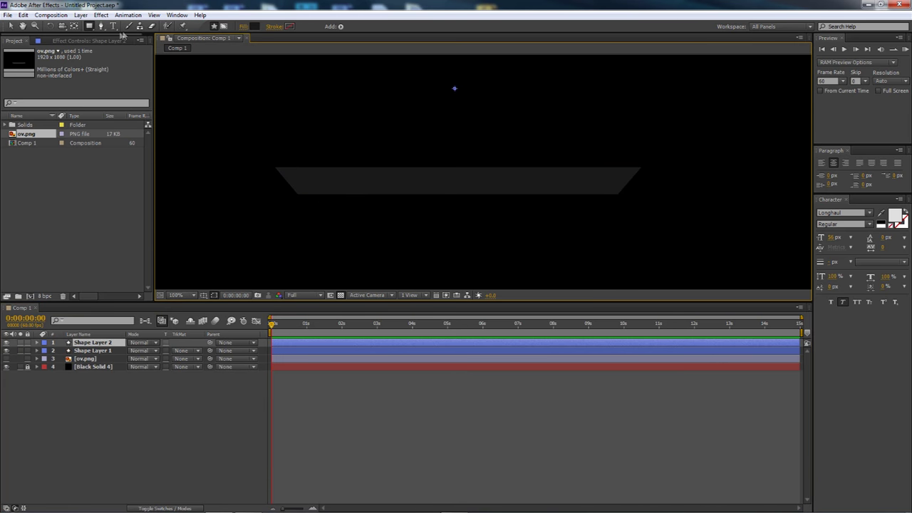
# Step: Start a Pen tool path at the bar's upper-left corner and add a vertex just past halfway down its left slanted edge
pyautogui.press('g')
pyautogui.scroll(6, 276, 169)
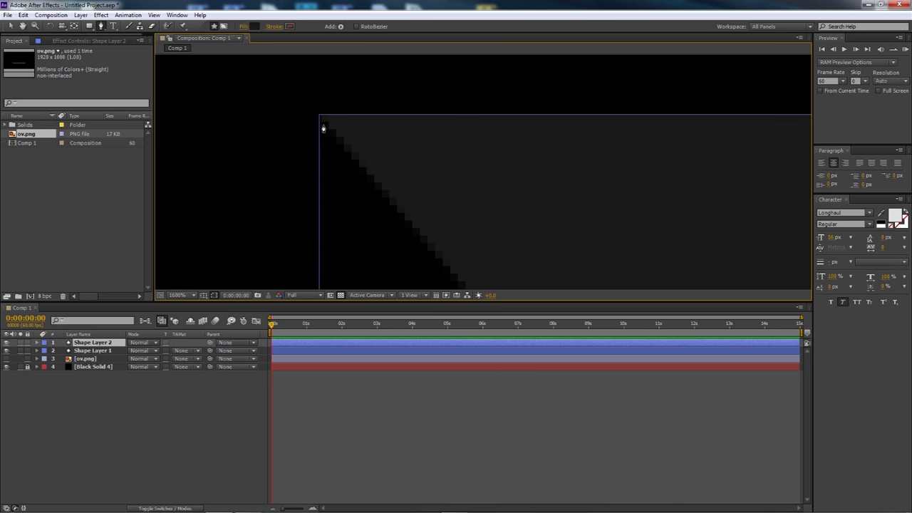
pyautogui.click(320, 117)
pyautogui.scroll(-6, 371, 168)
pyautogui.scroll(4, 403, 196)
pyautogui.scroll(-1, 308, 189)
pyautogui.click(300, 188)
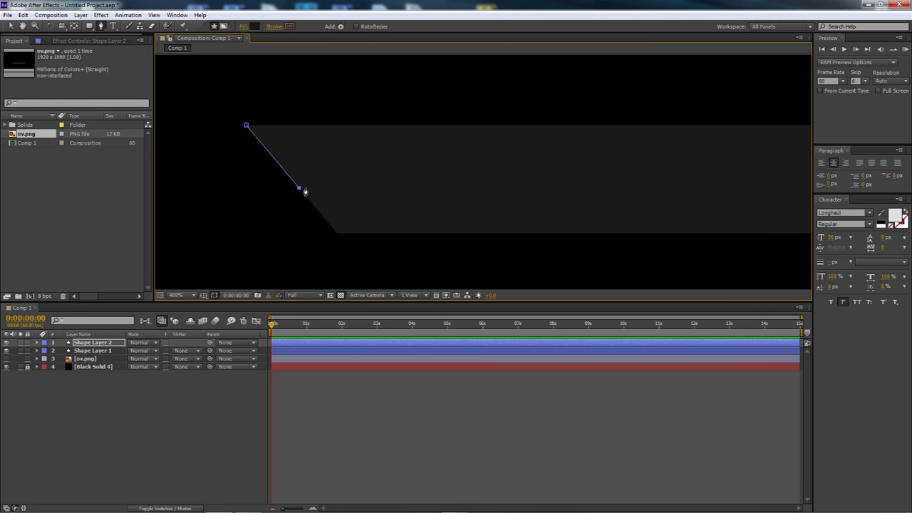
# Step: Add level vertices at the bar's right slanted edge and upper-right corner, and close the path to cover the upper part of the bar
pyautogui.scroll(-2, 316, 193)
pyautogui.press('space')
pyautogui.moveTo(597, 198); pyautogui.dragTo(275, 206)
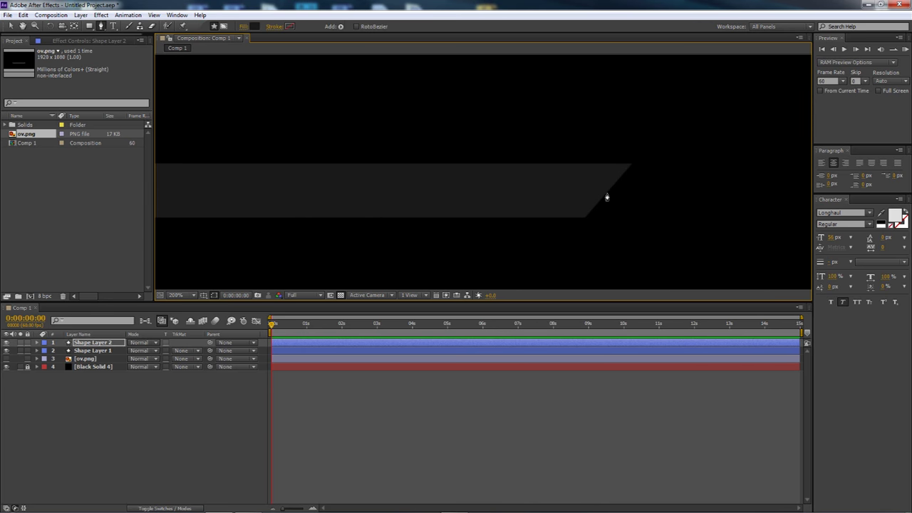
pyautogui.scroll(3, 606, 196)
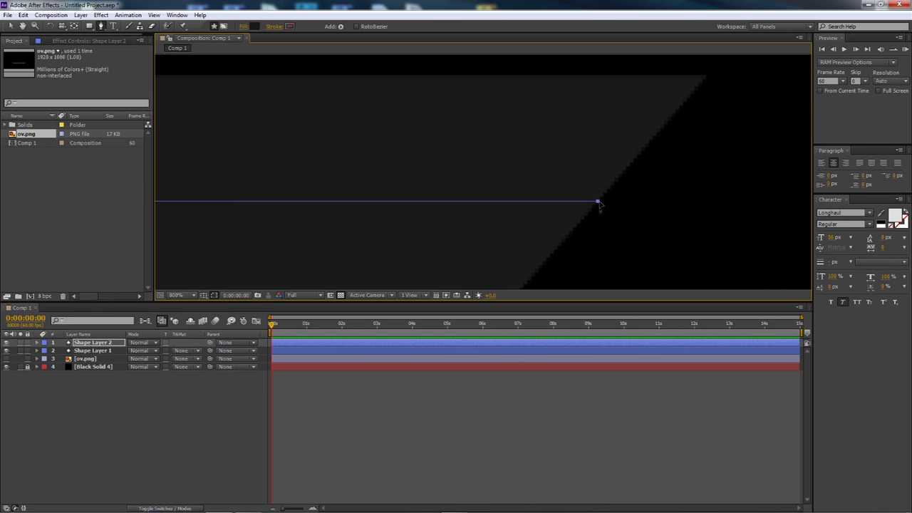
pyautogui.scroll(-3, 606, 212)
pyautogui.scroll(3, 628, 185)
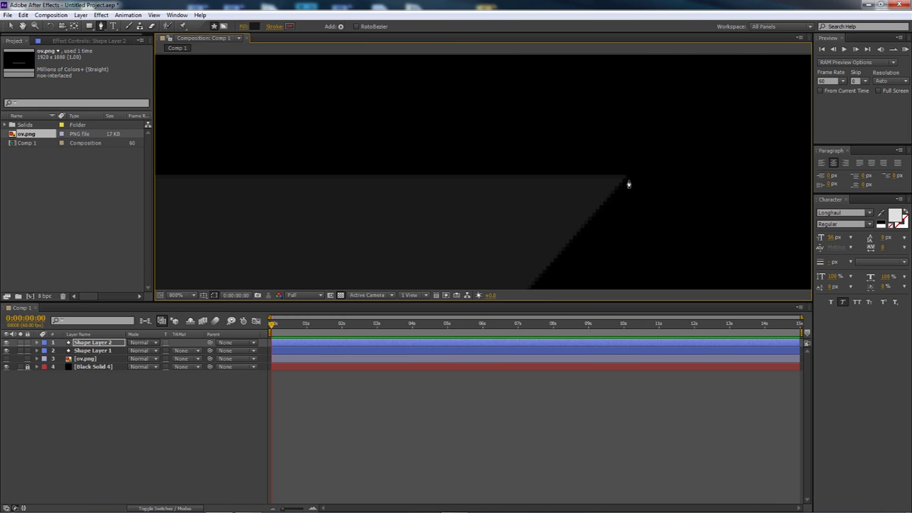
pyautogui.scroll(-3, 627, 181)
pyautogui.moveTo(627, 181); pyautogui.dragTo(475, 203)
pyautogui.scroll(-2, 475, 204)
pyautogui.press('g')
pyautogui.click(414, 190)
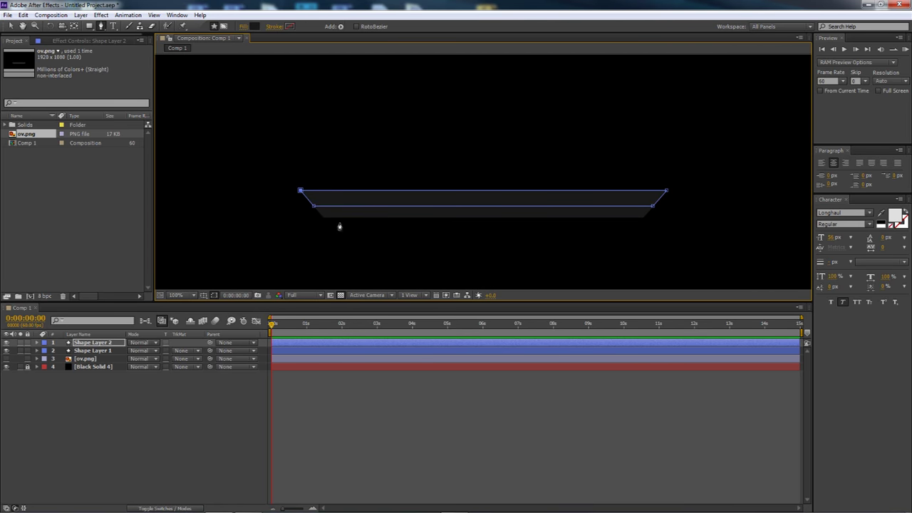
pyautogui.click(110, 382)
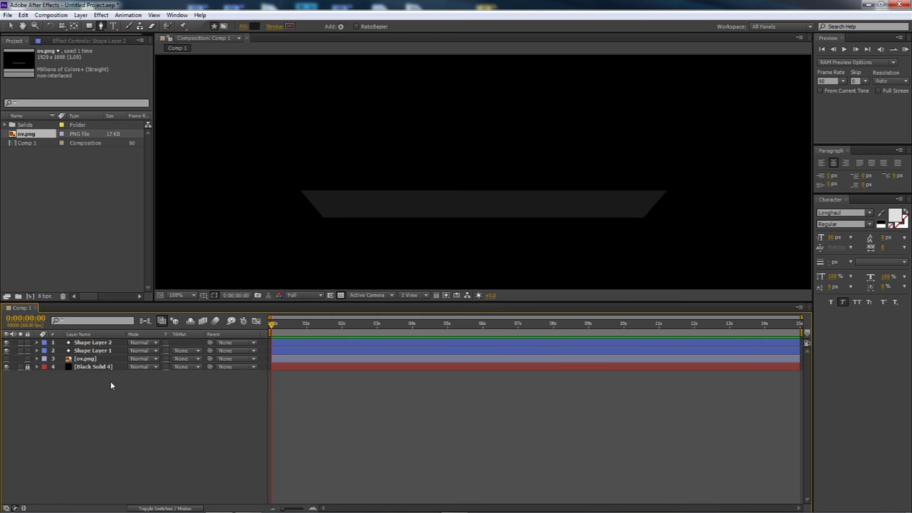
# Step: Set the fill colour of the new upper strip on Shape Layer 2 to red BB3333
pyautogui.click(97, 343)
pyautogui.click(254, 26)
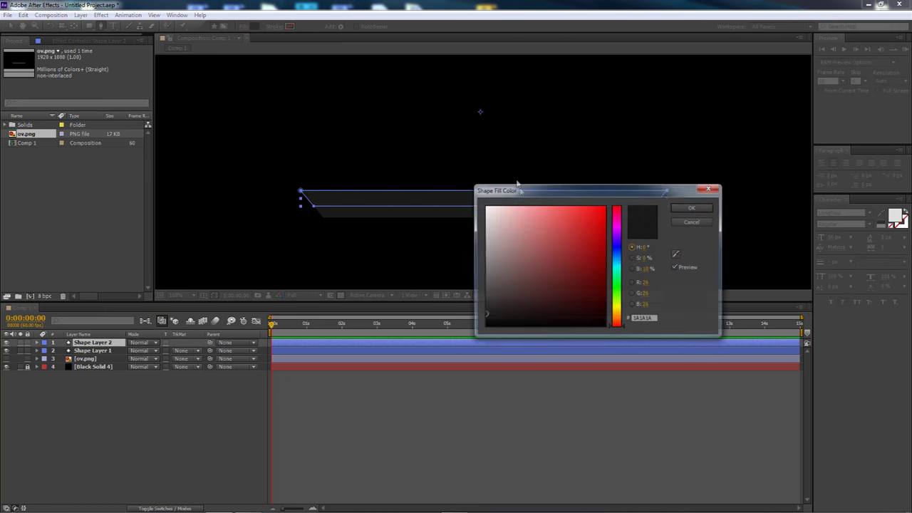
pyautogui.click(689, 207)
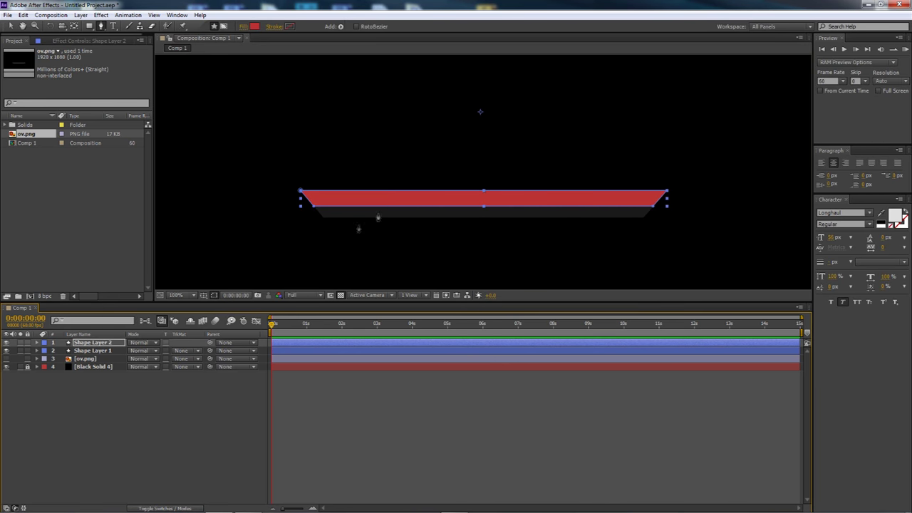
pyautogui.click(210, 418)
pyautogui.press('v')
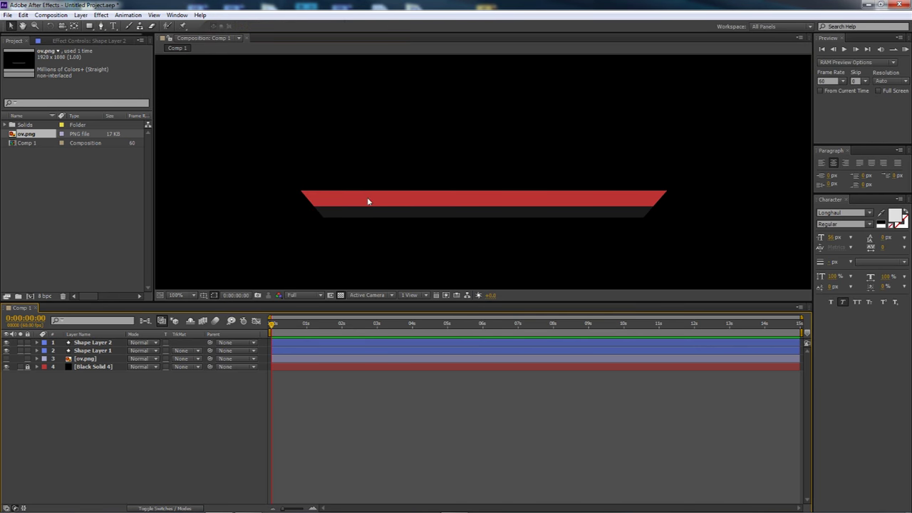
# Step: Sample the lower bar's colour 1A1A1A with the eyedropper as the upper strip's fill
pyautogui.click(369, 201)
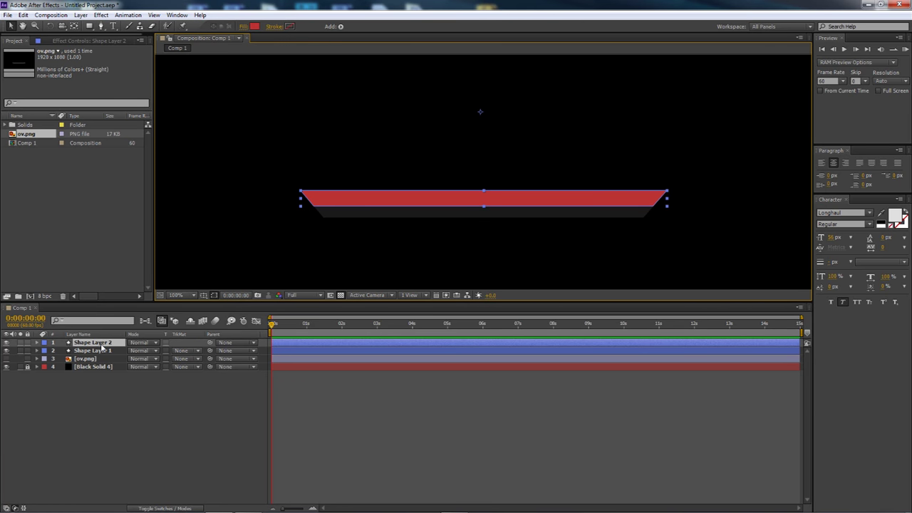
pyautogui.click(255, 26)
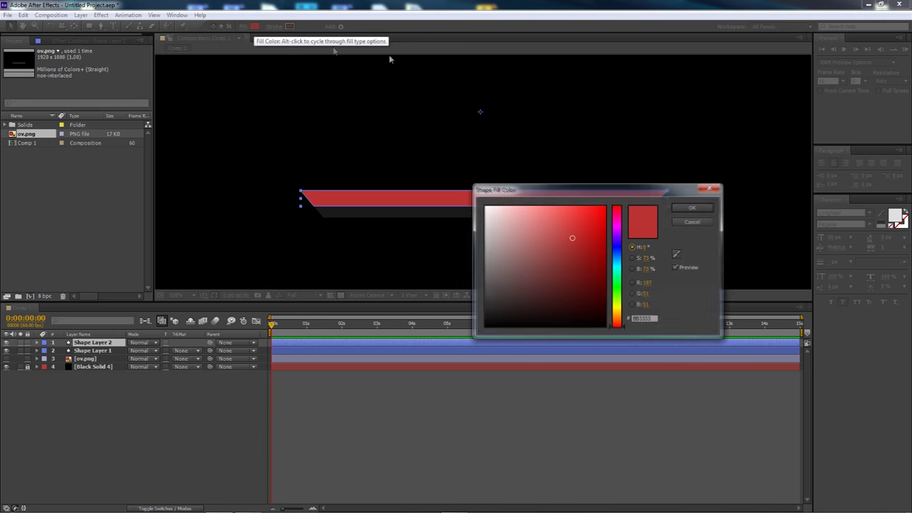
pyautogui.click(675, 255)
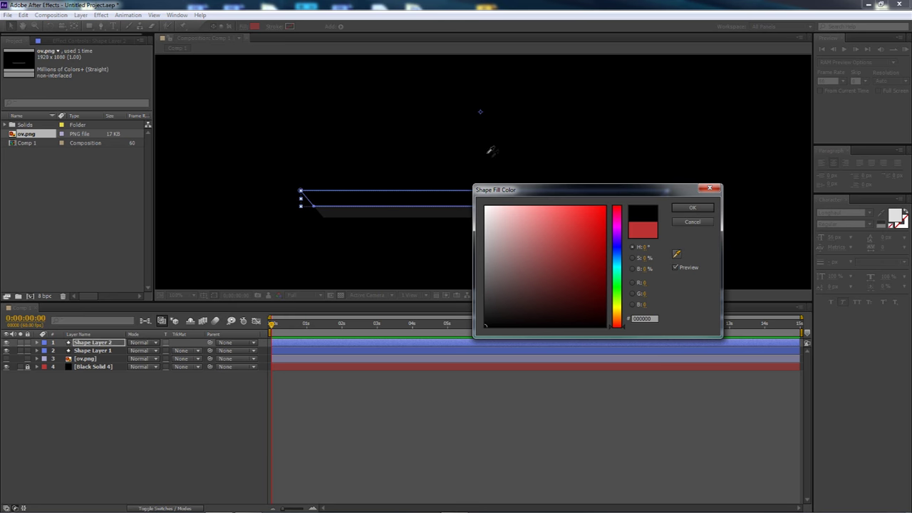
pyautogui.click(520, 264)
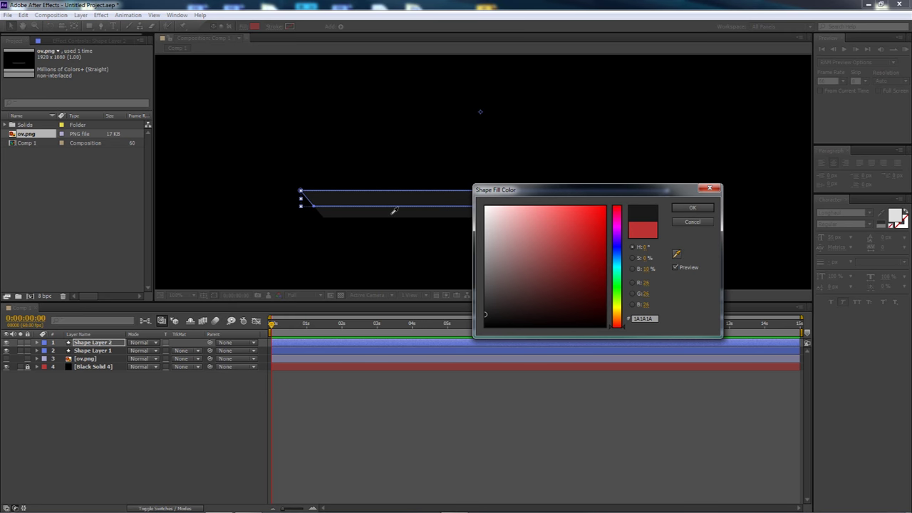
pyautogui.click(413, 212)
pyautogui.moveTo(495, 192); pyautogui.dragTo(559, 197)
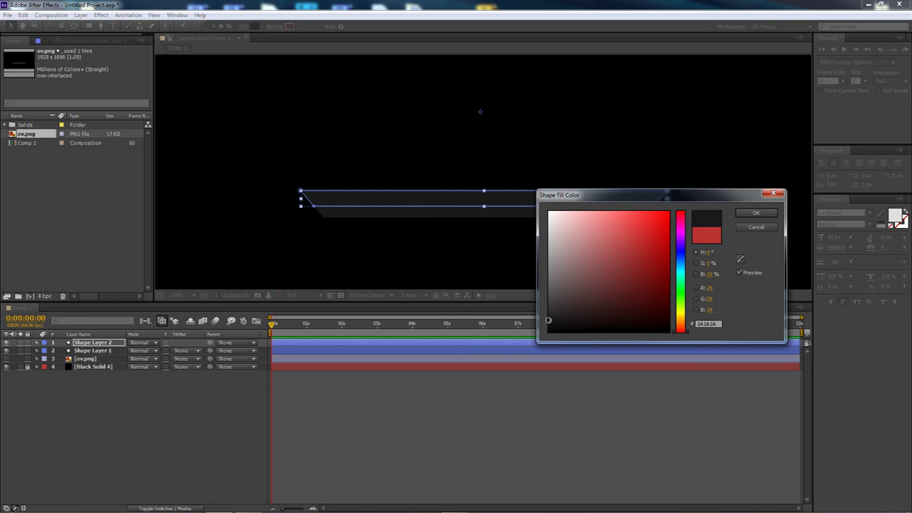
# Step: Lighten the upper strip's fill to 242424, apply it, and check the two-tone bar with nothing selected
pyautogui.moveTo(546, 319); pyautogui.dragTo(545, 314)
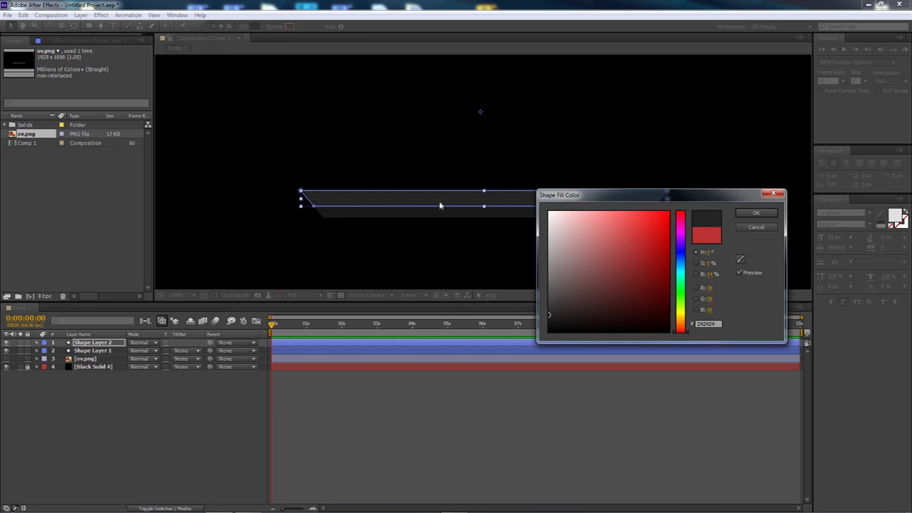
pyautogui.click(755, 213)
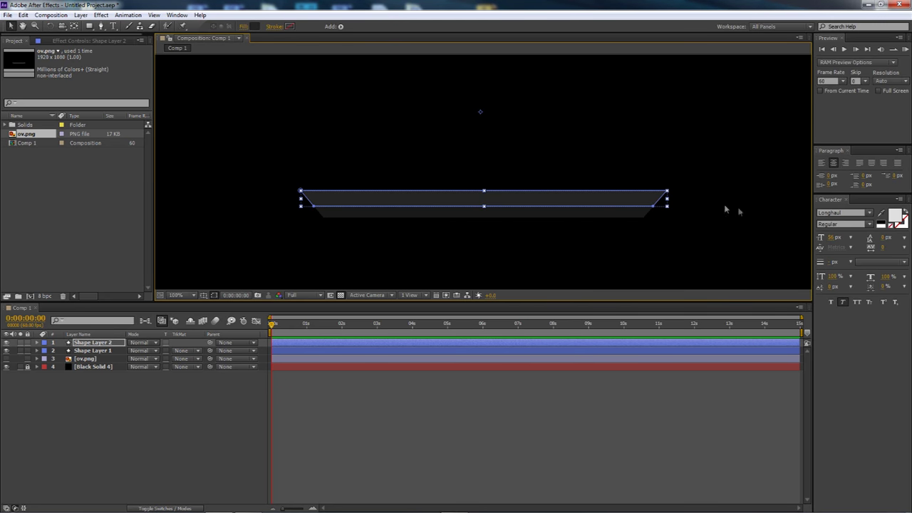
pyautogui.click(177, 401)
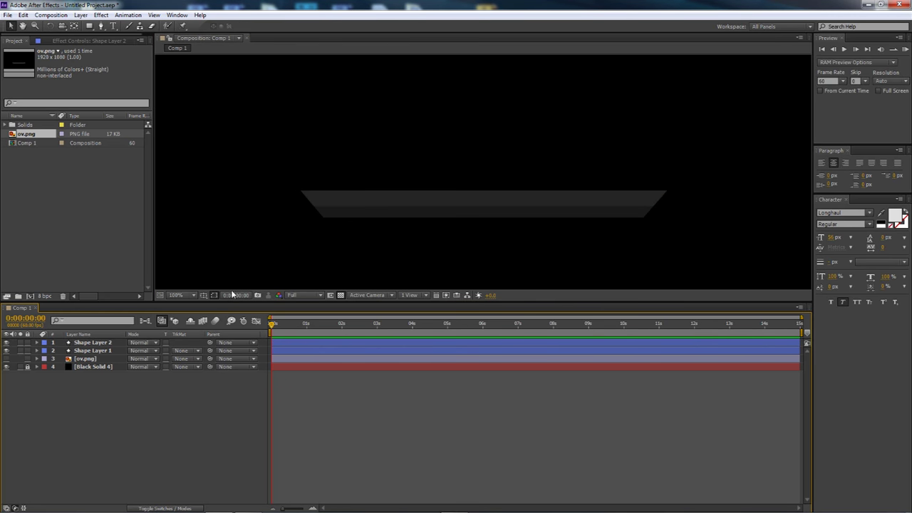
pyautogui.click(461, 218)
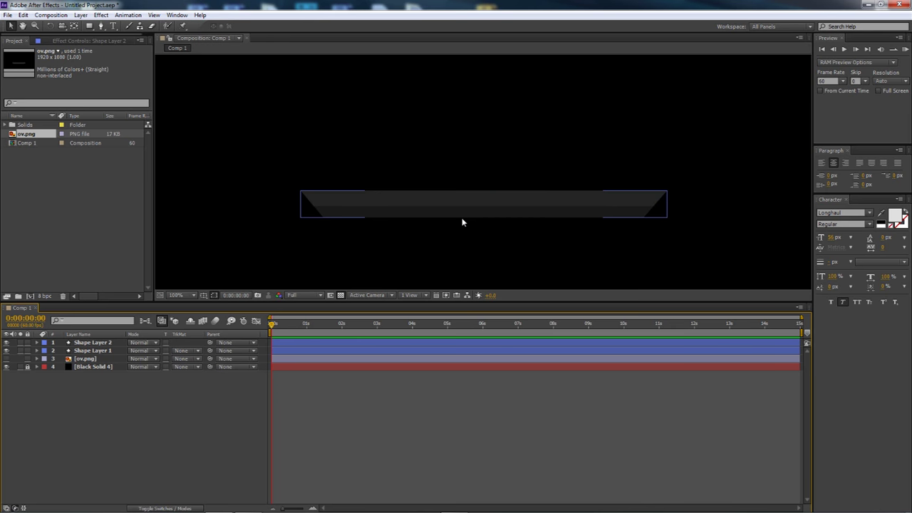
pyautogui.click(477, 242)
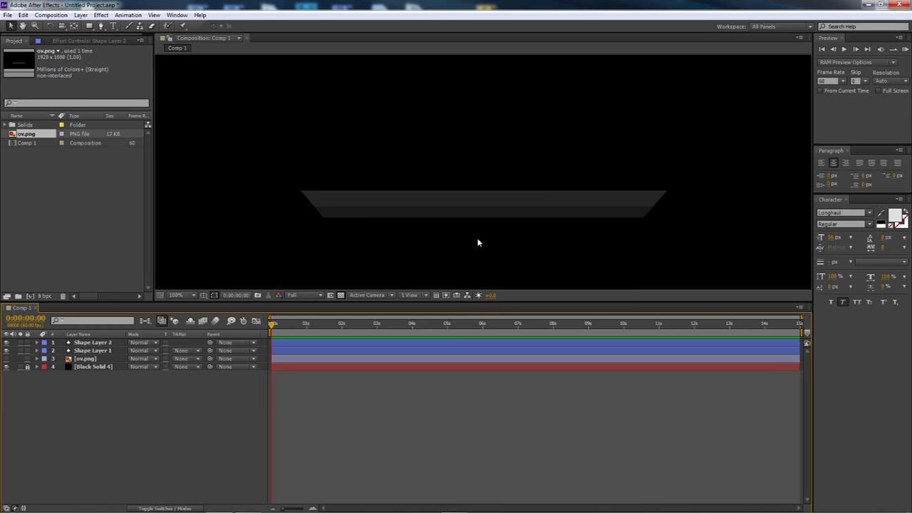
# Step: Show the ov.png reference layer again to compare it with the recreated bar
pyautogui.moveTo(478, 246); pyautogui.dragTo(481, 230)
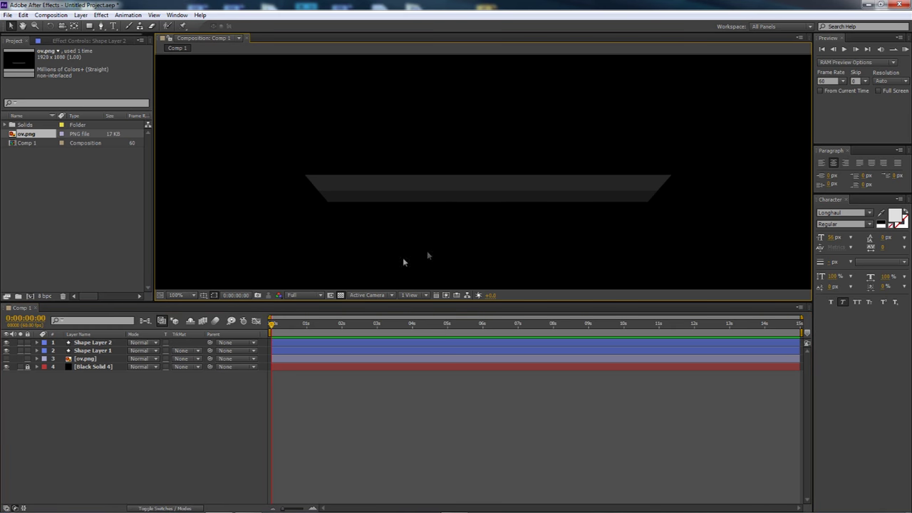
pyautogui.click(5, 358)
pyautogui.click(5, 359)
pyautogui.click(5, 359)
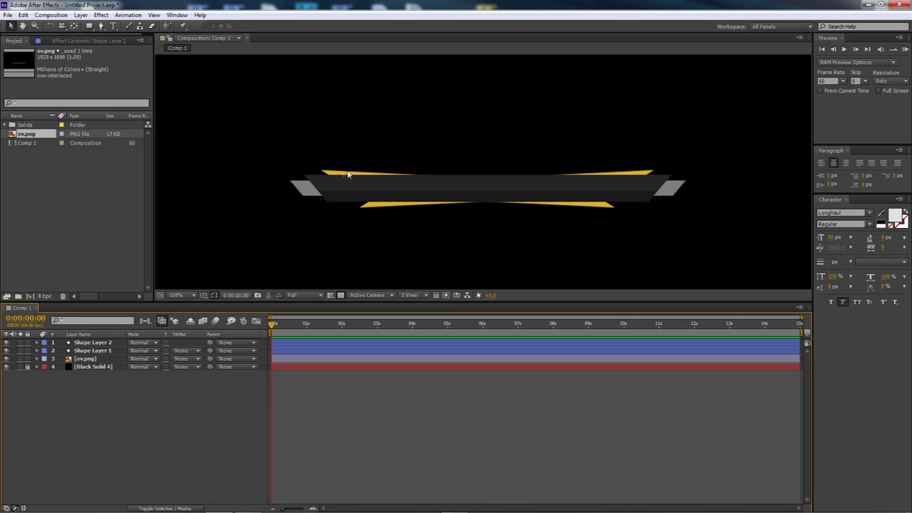
# Step: Rename the upper strip's layer, Shape Layer 2, as Bevel and the full bar's layer, Shape Layer 1, as Main
pyautogui.rightClick(121, 381)
pyautogui.rightClick(92, 346)
pyautogui.click(127, 502)
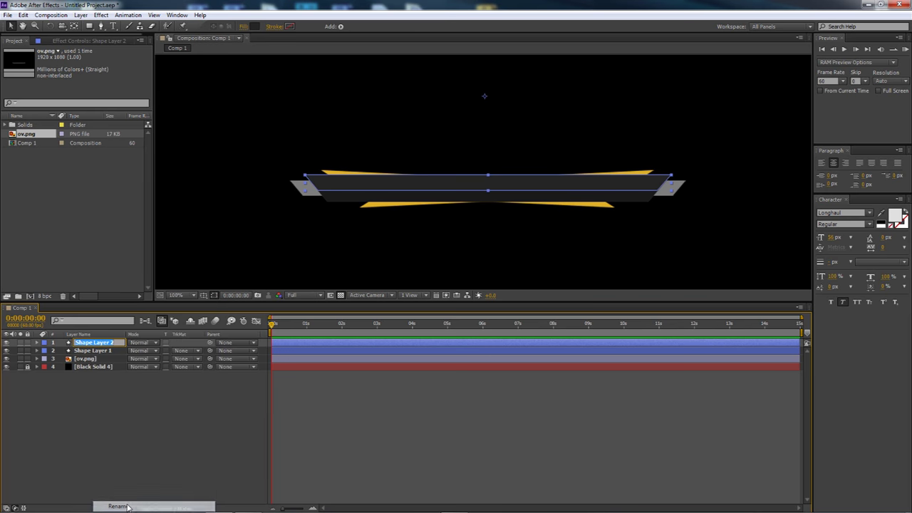
pyautogui.write('Bevel')
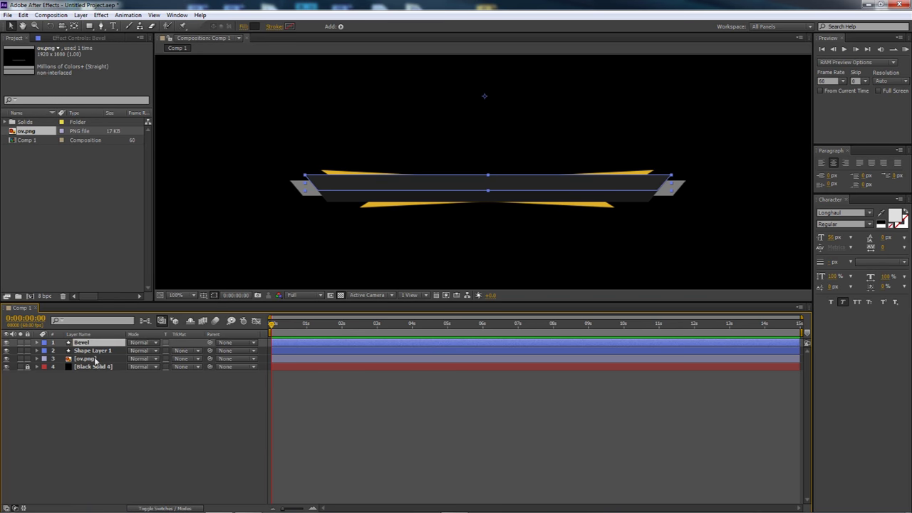
pyautogui.rightClick(95, 352)
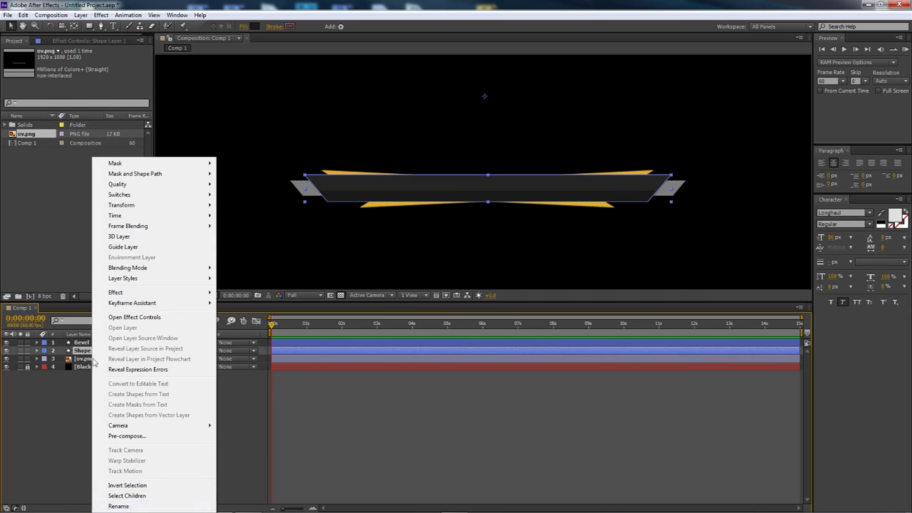
pyautogui.click(118, 506)
pyautogui.write('Main')
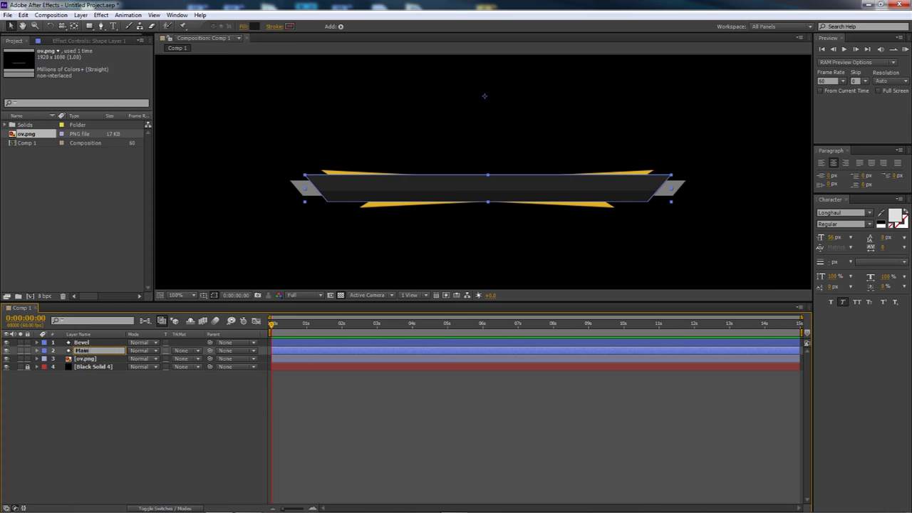
pyautogui.press('Return')
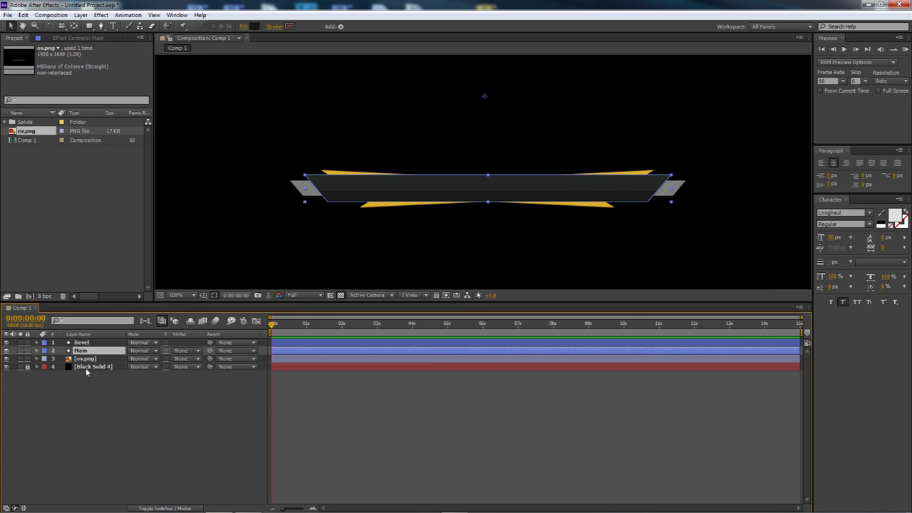
# Step: Create a new shape layer and place it below Main in the layer stack
pyautogui.rightClick(105, 382)
pyautogui.moveTo(121, 387)
pyautogui.click(285, 460)
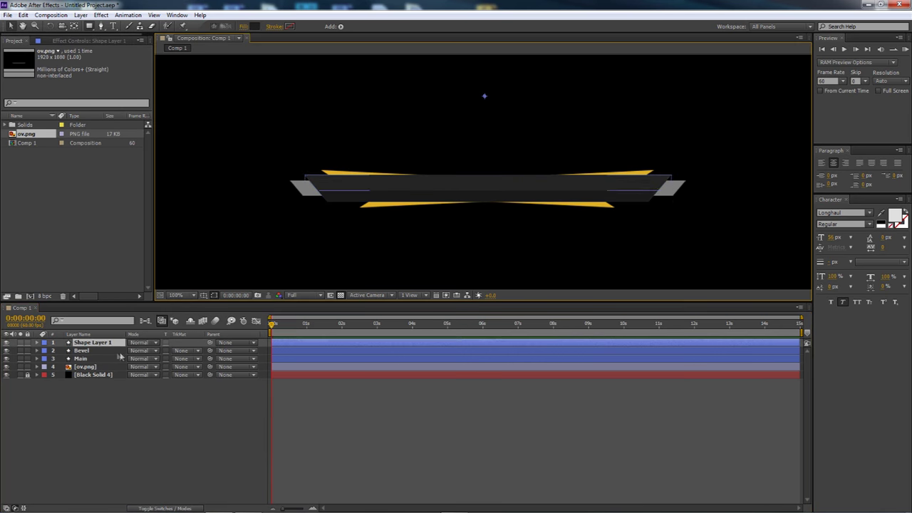
pyautogui.moveTo(92, 343); pyautogui.dragTo(88, 362)
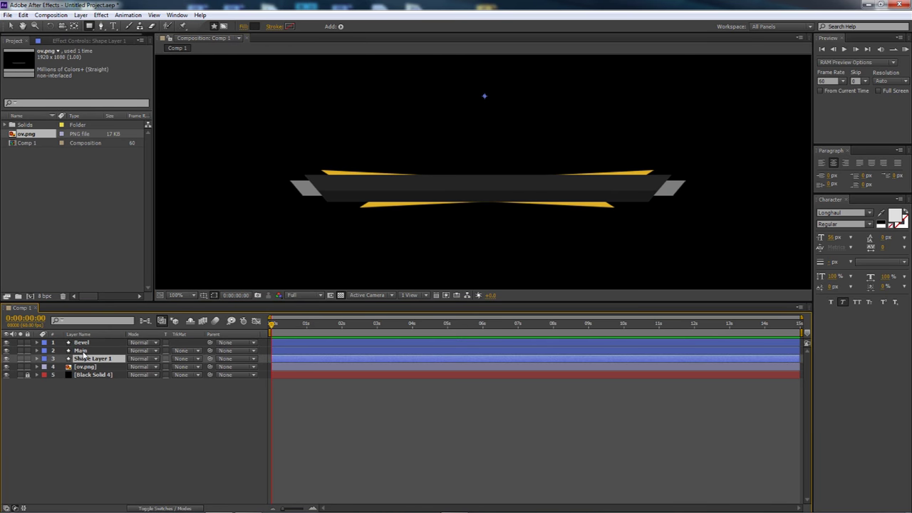
# Step: Start a pen path on the new shape layer from the bar's top centre over the upper-left yellow wedge's tip to a point inside the bar
pyautogui.press('g')
pyautogui.scroll(1, 359, 184)
pyautogui.moveTo(385, 184); pyautogui.dragTo(430, 244)
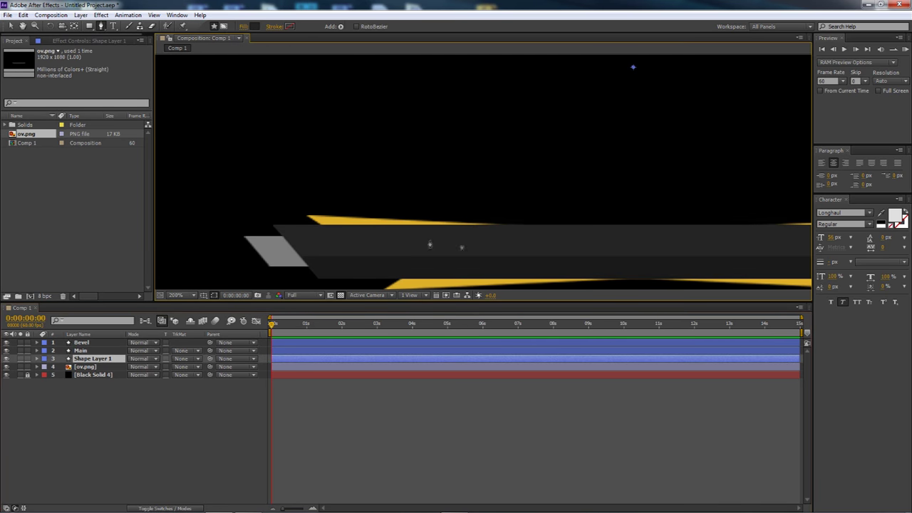
pyautogui.click(575, 228)
pyautogui.click(307, 215)
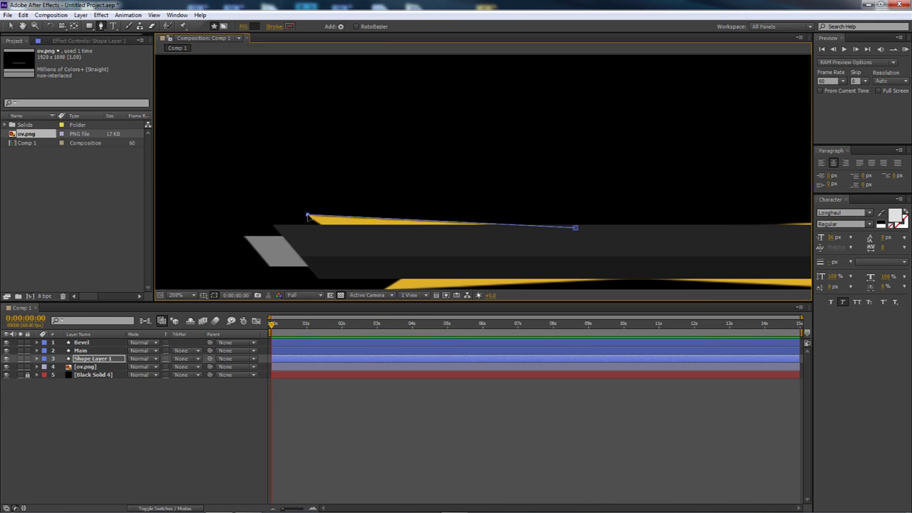
pyautogui.hotkey('shift', 'pagedown')
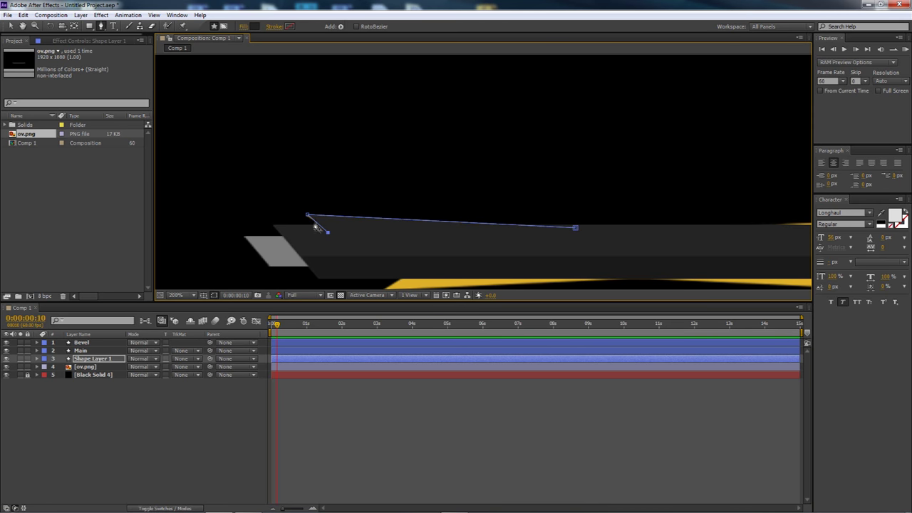
pyautogui.moveTo(307, 215); pyautogui.dragTo(325, 231)
pyautogui.press('v')
pyautogui.moveTo(432, 262); pyautogui.dragTo(418, 204)
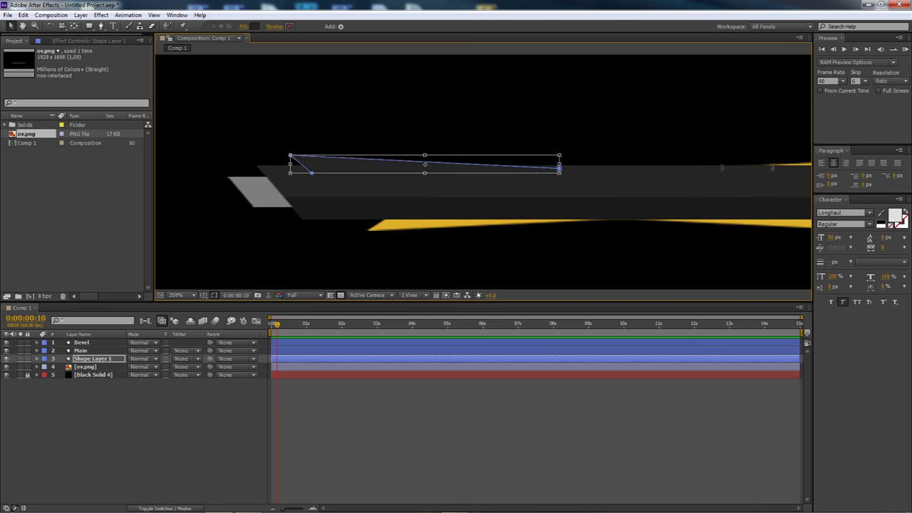
# Step: Resume the open path on Shape Layer 1 with a vertex inside the bar's left part and one at the lower-left yellow wedge's tip
pyautogui.press('g')
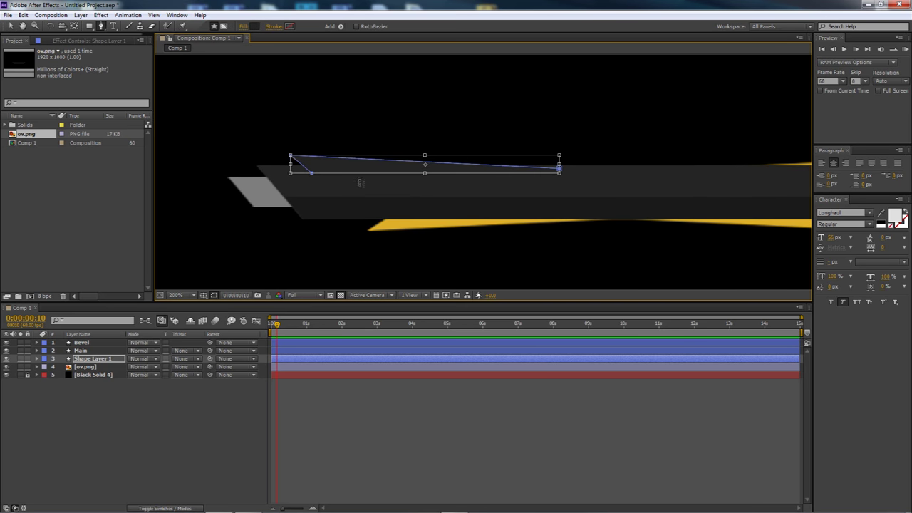
pyautogui.click(311, 174)
pyautogui.click(92, 358)
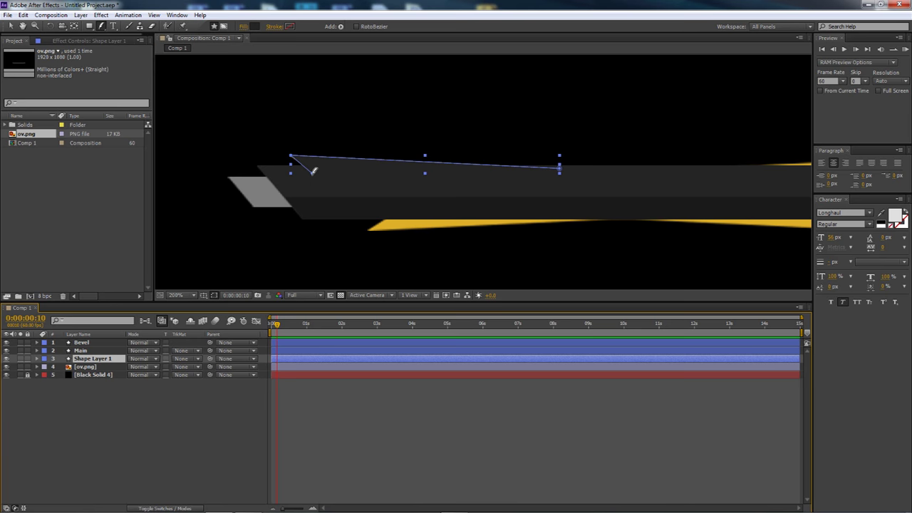
pyautogui.hotkey('ctrl', 'Up')
pyautogui.hotkey('ctrl', 'Up')
pyautogui.hotkey('ctrl', 'Down')
pyautogui.hotkey('ctrl', 'Down')
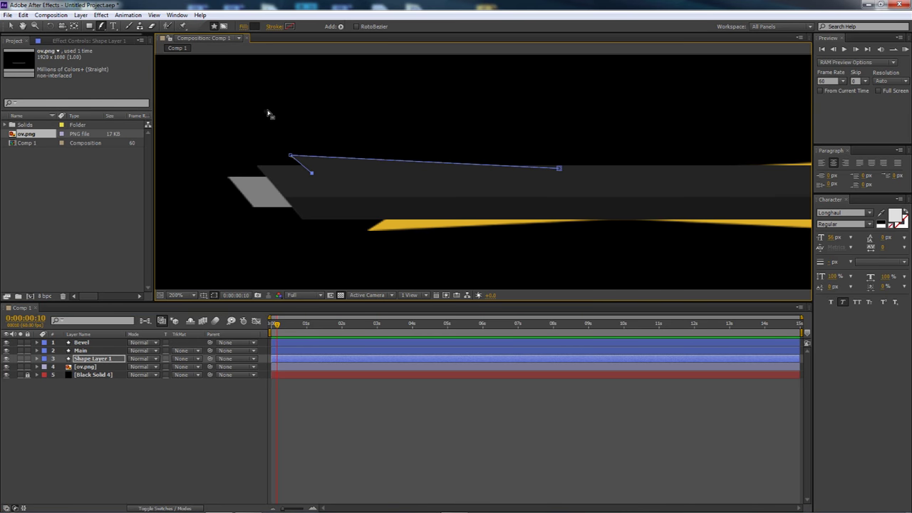
pyautogui.moveTo(101, 25); pyautogui.dragTo(132, 56)
pyautogui.click(424, 189)
pyautogui.click(367, 231)
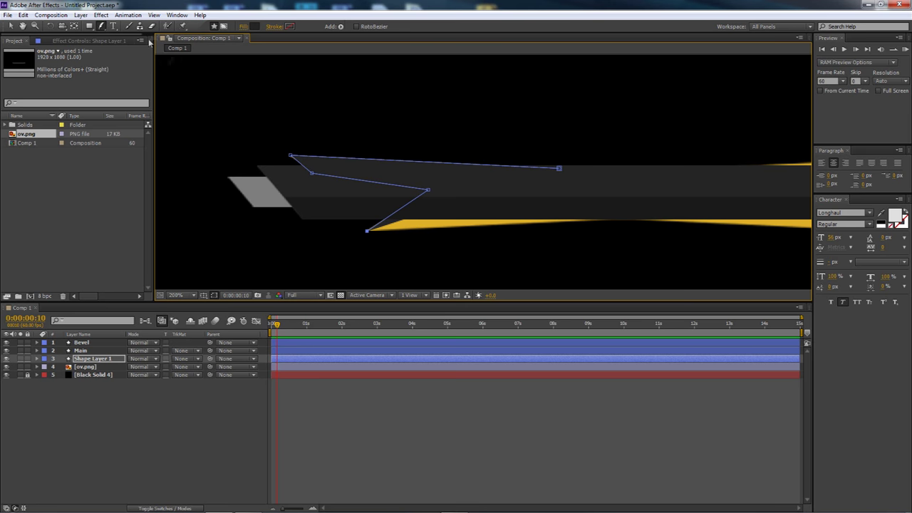
pyautogui.moveTo(100, 26); pyautogui.dragTo(123, 35)
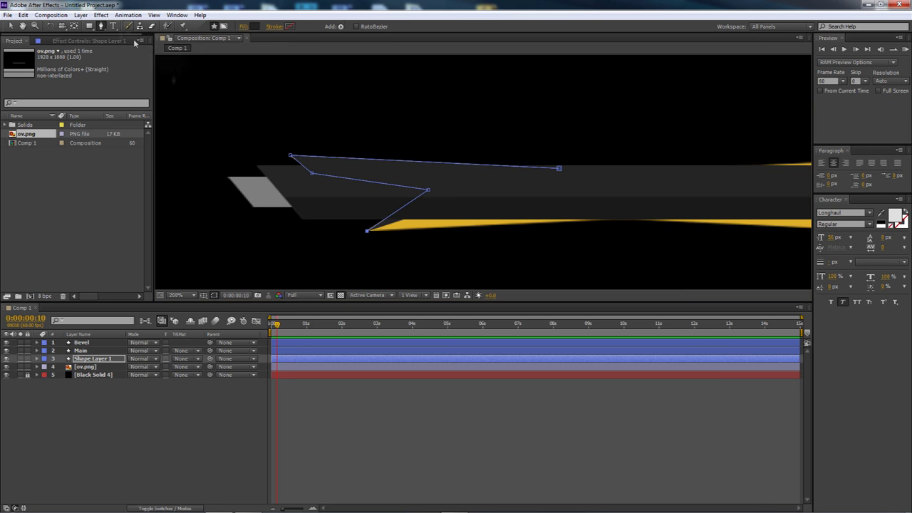
# Step: Extend the path along the lower yellow wedges with vertices at the bar's bottom centre and the lower-right wedge's tip
pyautogui.click(376, 232)
pyautogui.moveTo(376, 233); pyautogui.dragTo(406, 216)
pyautogui.click(601, 222)
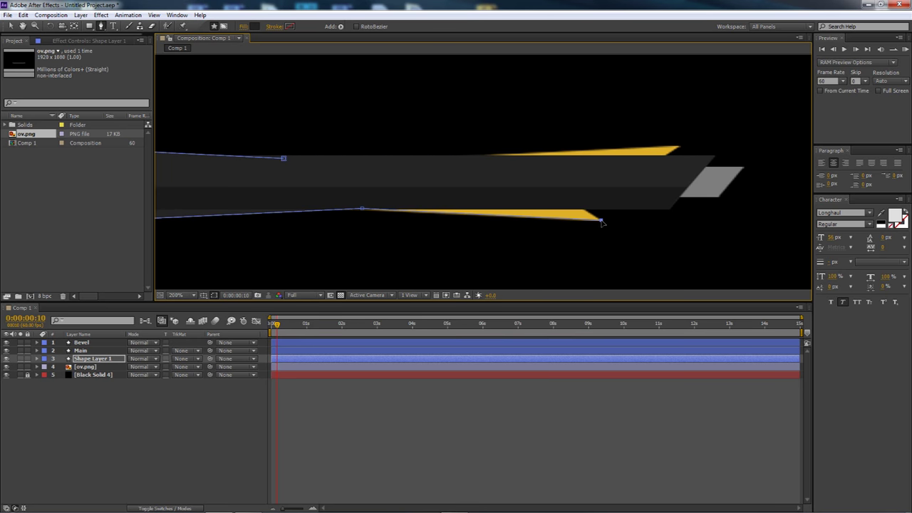
# Step: Add a vertex inside the bar's right part and one at the upper-right wedge's tip, adjusting the inner vertex to cover the lower wedge
pyautogui.moveTo(601, 223); pyautogui.dragTo(542, 196)
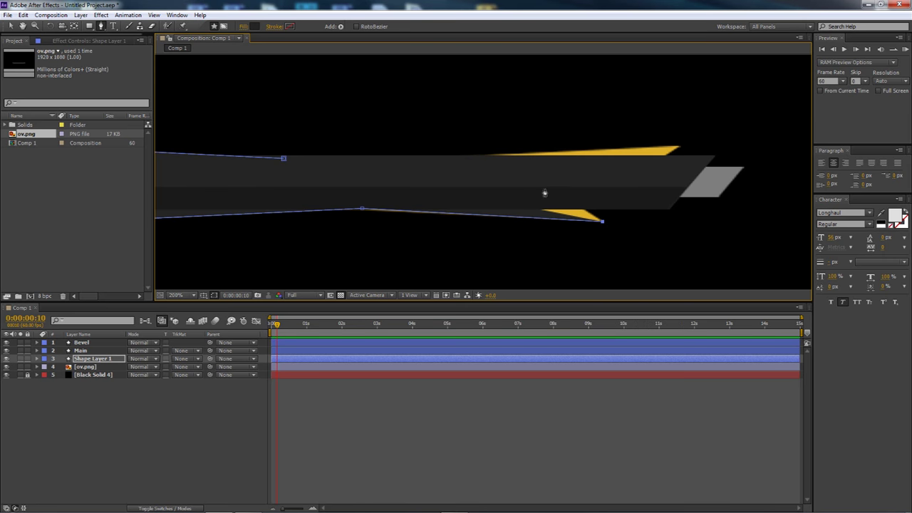
pyautogui.press('v')
pyautogui.moveTo(541, 194)
pyautogui.mouseDown()
pyautogui.moveTo(550, 195)
pyautogui.moveTo(541, 193)
pyautogui.mouseUp()
pyautogui.click(101, 26)
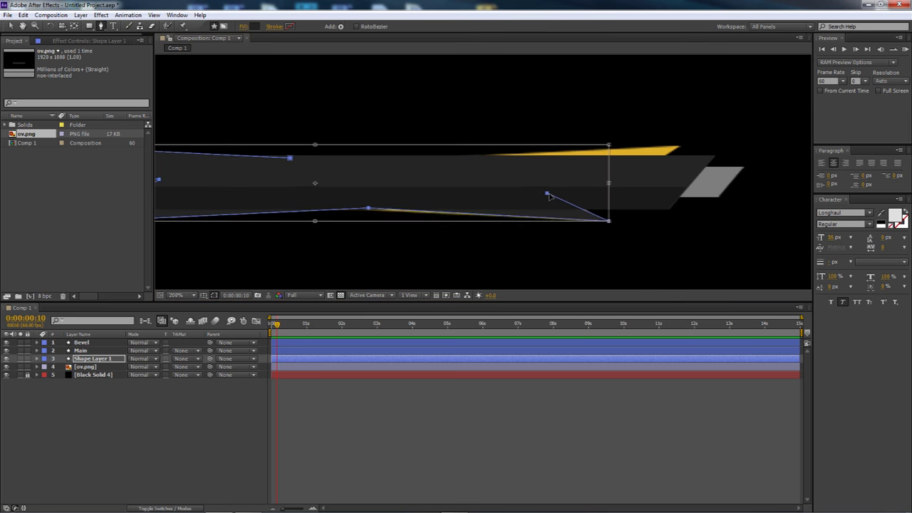
pyautogui.moveTo(100, 26); pyautogui.dragTo(118, 36)
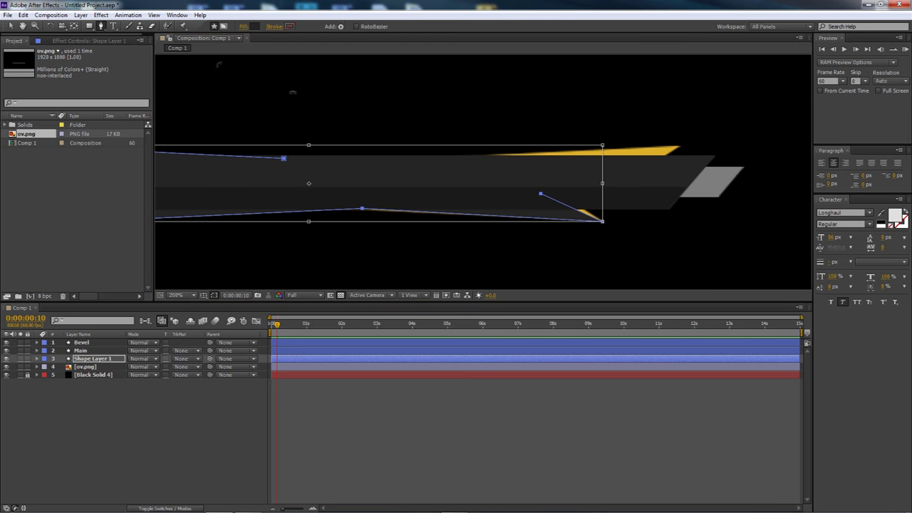
pyautogui.click(95, 357)
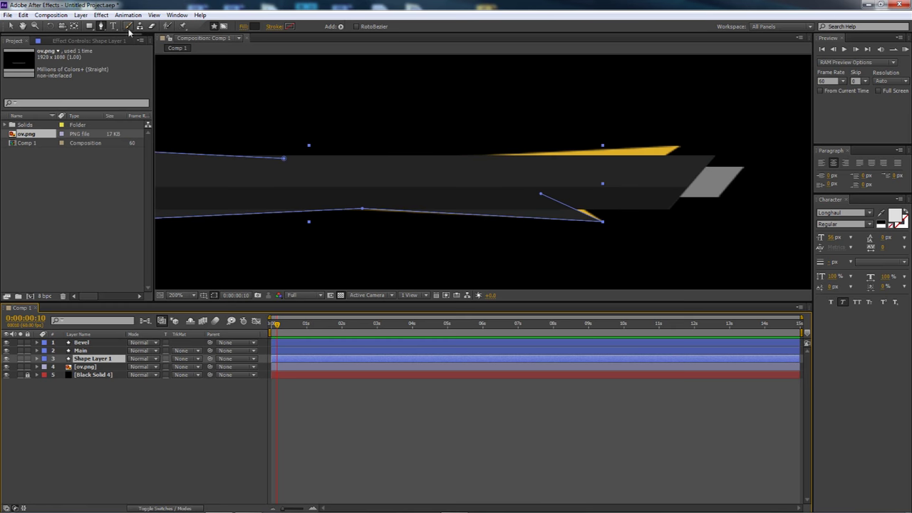
pyautogui.moveTo(541, 194); pyautogui.dragTo(559, 193)
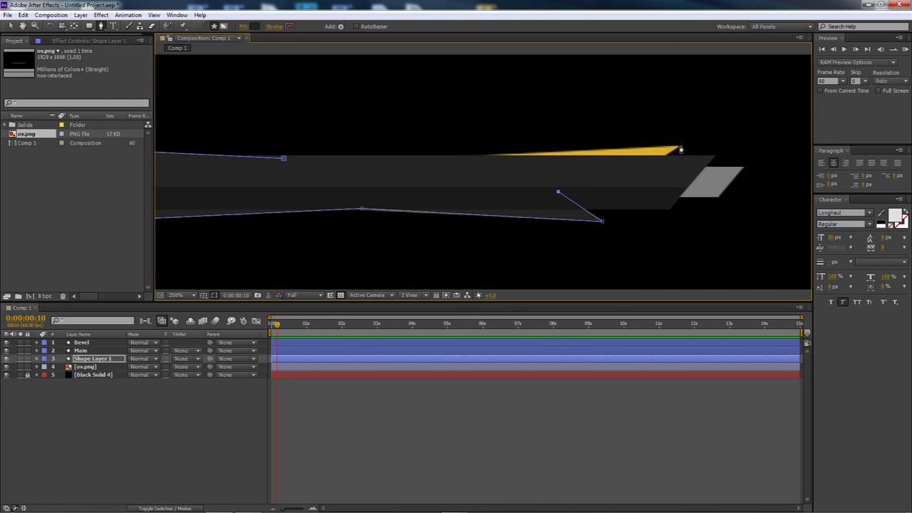
pyautogui.click(680, 150)
pyautogui.moveTo(558, 193); pyautogui.dragTo(592, 199)
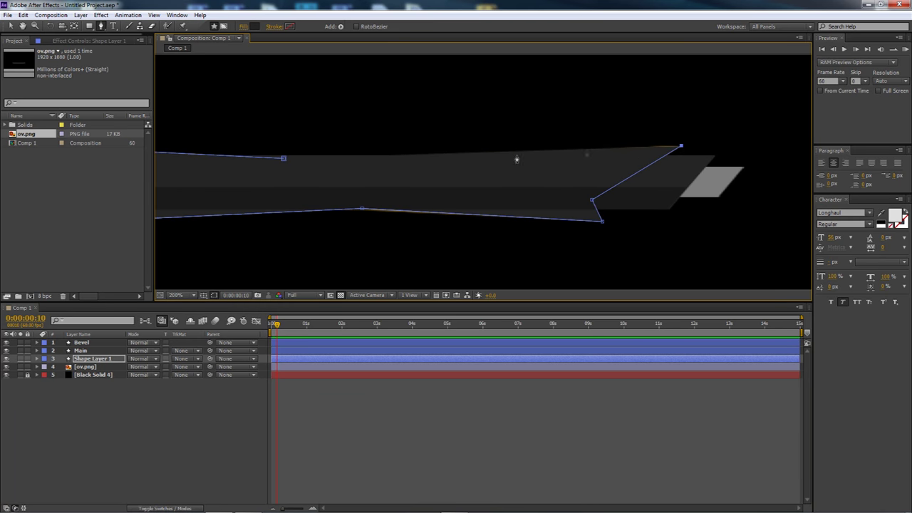
# Step: Add a vertex just inside the bar's top centre and close the path at its starting vertex
pyautogui.click(333, 158)
pyautogui.moveTo(333, 159); pyautogui.dragTo(315, 162)
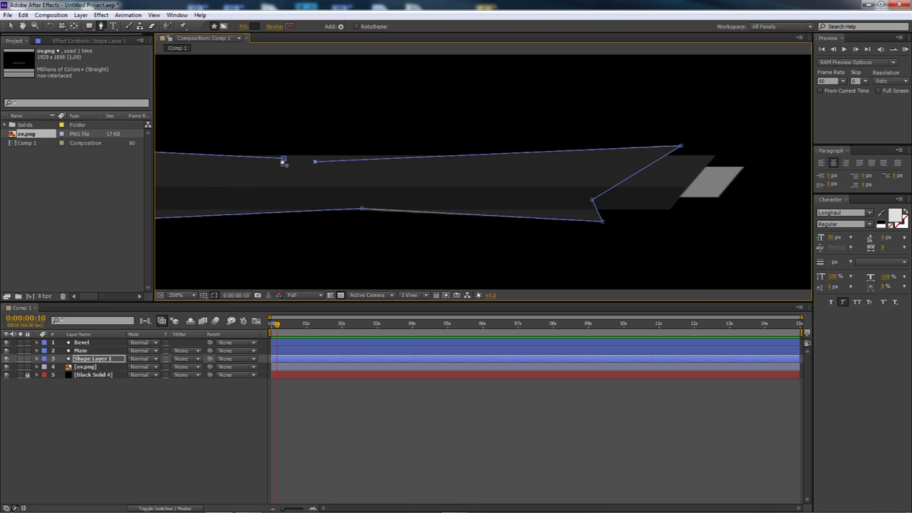
pyautogui.scroll(-2, 291, 163)
pyautogui.moveTo(348, 191); pyautogui.dragTo(495, 226)
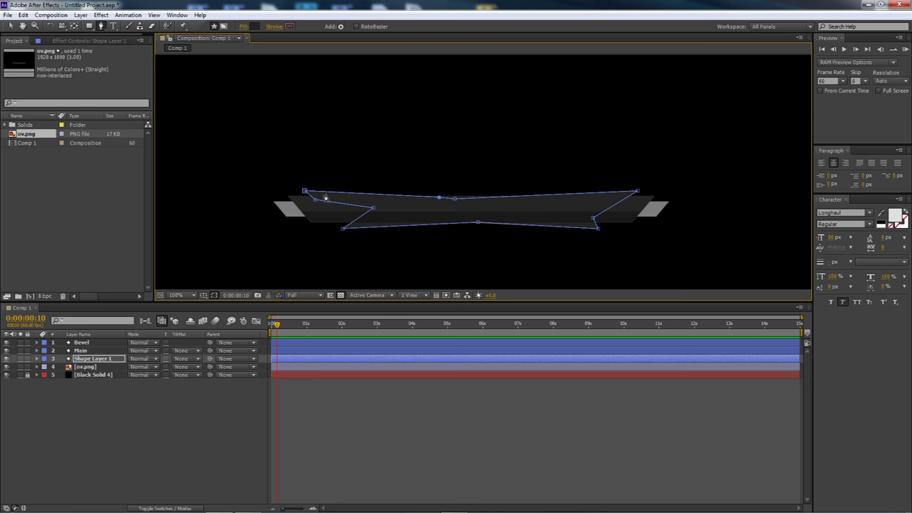
# Step: Set the wedge shape's fill to bright red and hide the ov.png reference layer
pyautogui.click(255, 27)
pyautogui.moveTo(677, 268); pyautogui.dragTo(680, 328)
pyautogui.moveTo(548, 314)
pyautogui.mouseDown()
pyautogui.moveTo(634, 212)
pyautogui.moveTo(643, 220)
pyautogui.mouseUp()
pyautogui.moveTo(680, 334); pyautogui.dragTo(680, 334)
pyautogui.click(650, 224)
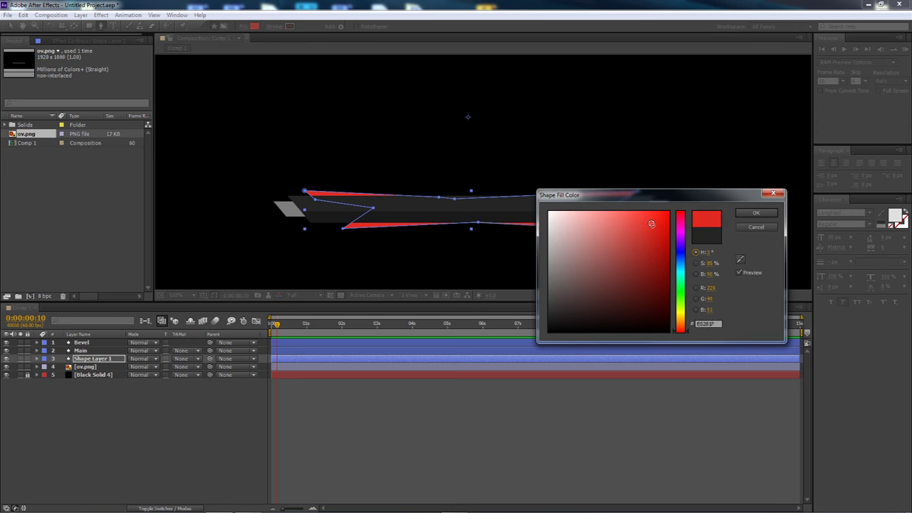
pyautogui.click(755, 212)
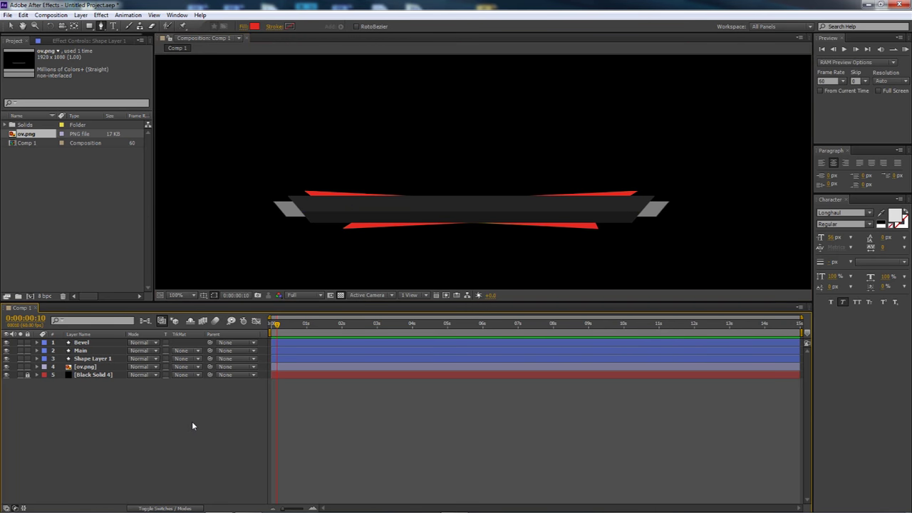
pyautogui.click(7, 367)
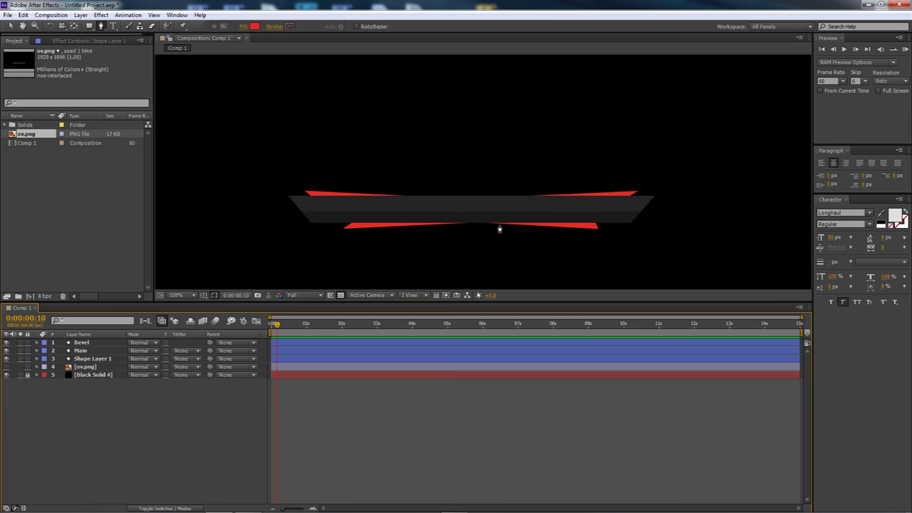
# Step: On Shape Layer 1, move the left of the two top-centre vertices next to its neighbour so the upper wedges meet evenly
pyautogui.click(553, 228)
pyautogui.click(92, 366)
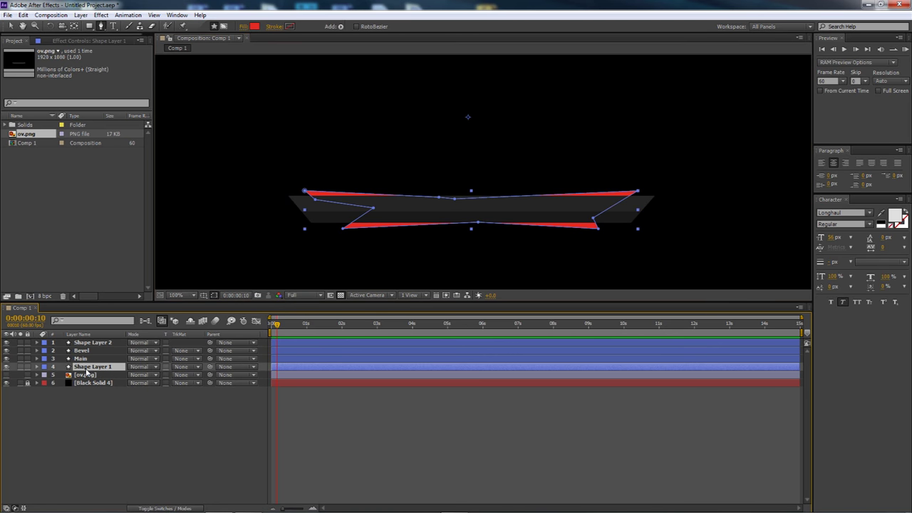
pyautogui.click(133, 397)
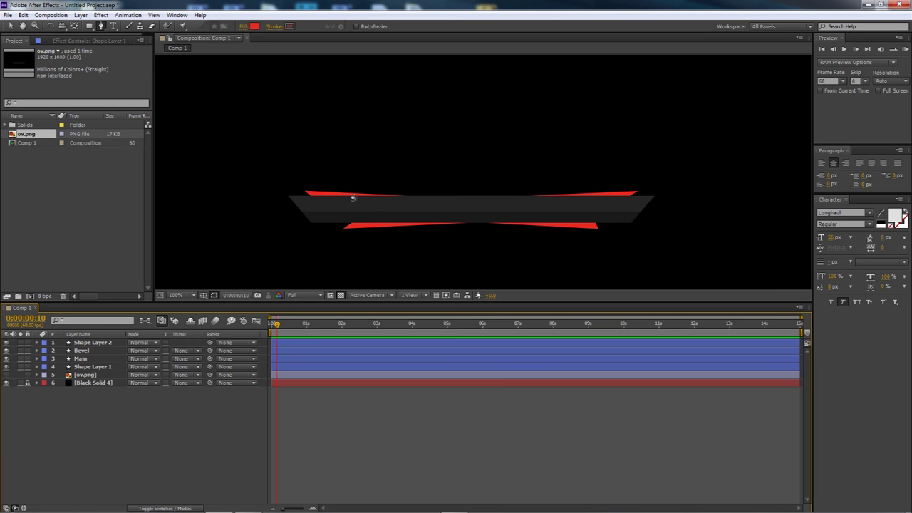
pyautogui.click(362, 228)
pyautogui.moveTo(439, 202); pyautogui.dragTo(459, 202)
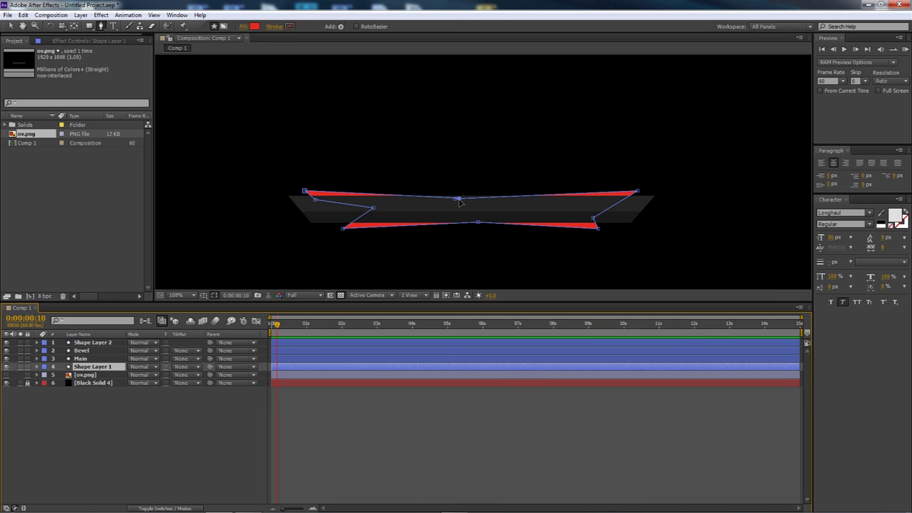
pyautogui.click(188, 424)
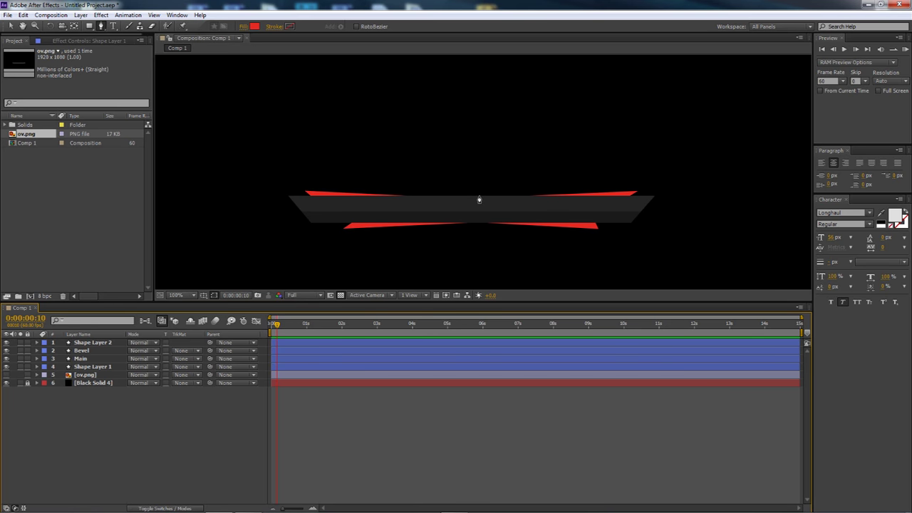
pyautogui.click(411, 209)
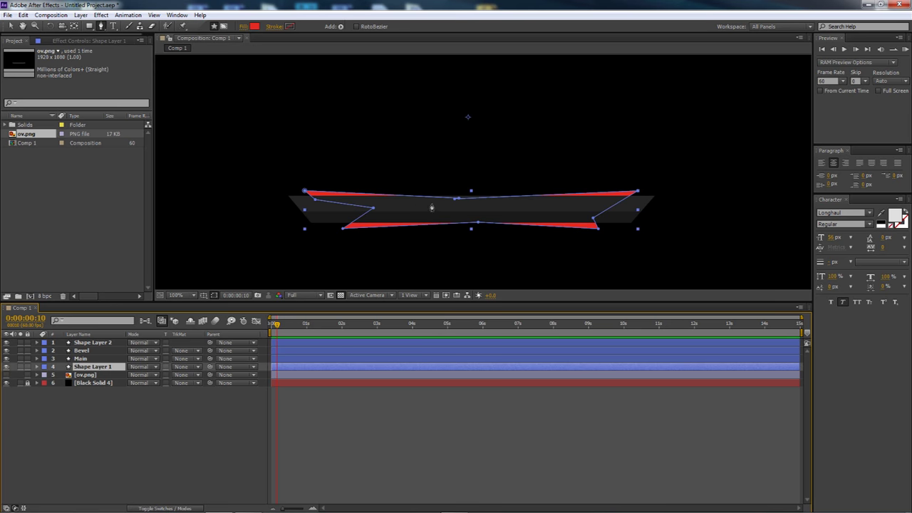
# Step: Move the wedge path's two top-centre vertices past each other so its upper edges cross just inside the bar
pyautogui.moveTo(456, 202); pyautogui.dragTo(462, 202)
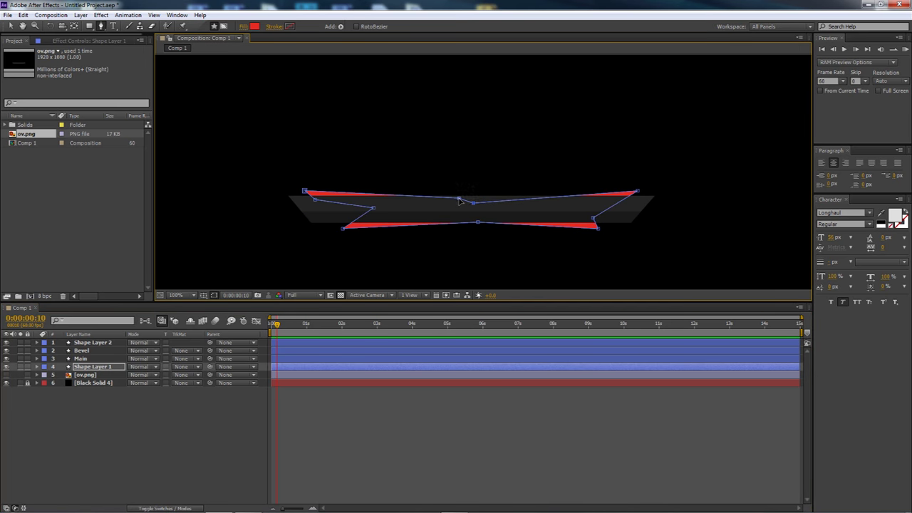
pyautogui.moveTo(471, 205); pyautogui.dragTo(510, 201)
pyautogui.click(225, 412)
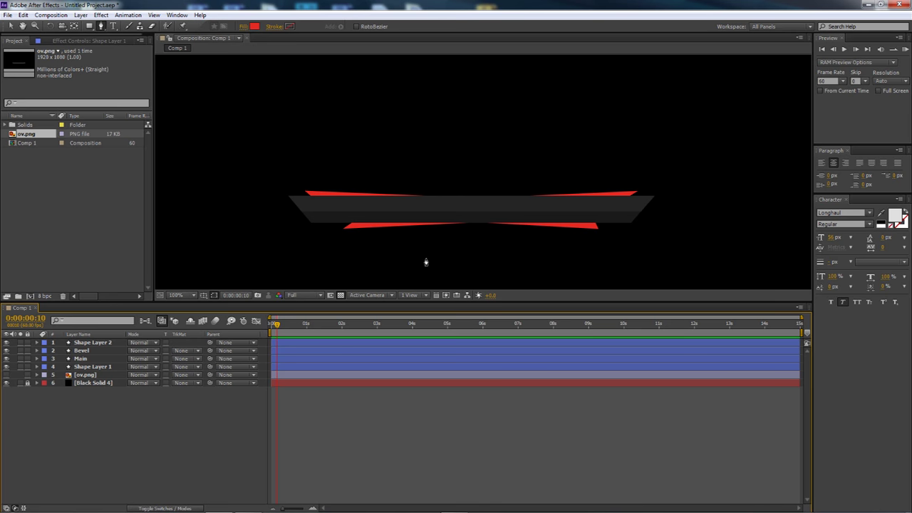
# Step: Apply the Ramp effect from the Generate category to Shape Layer 1
pyautogui.click(93, 367)
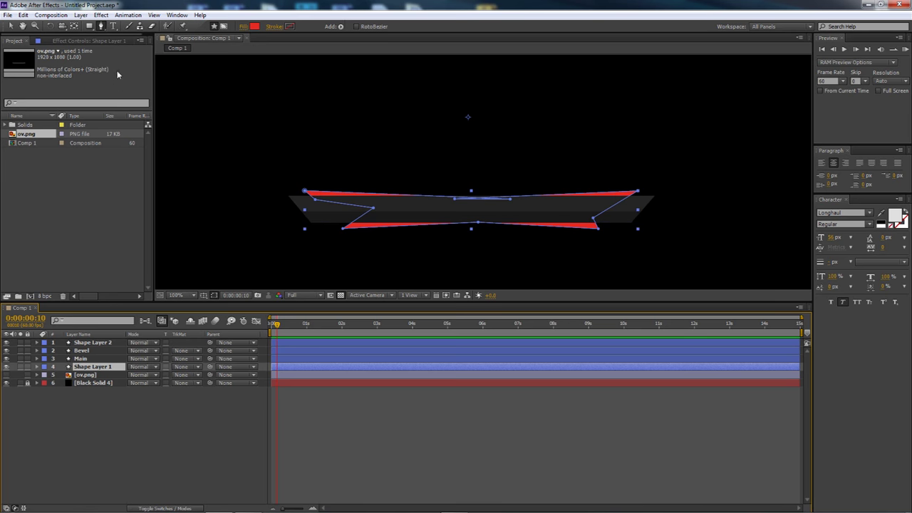
pyautogui.click(104, 18)
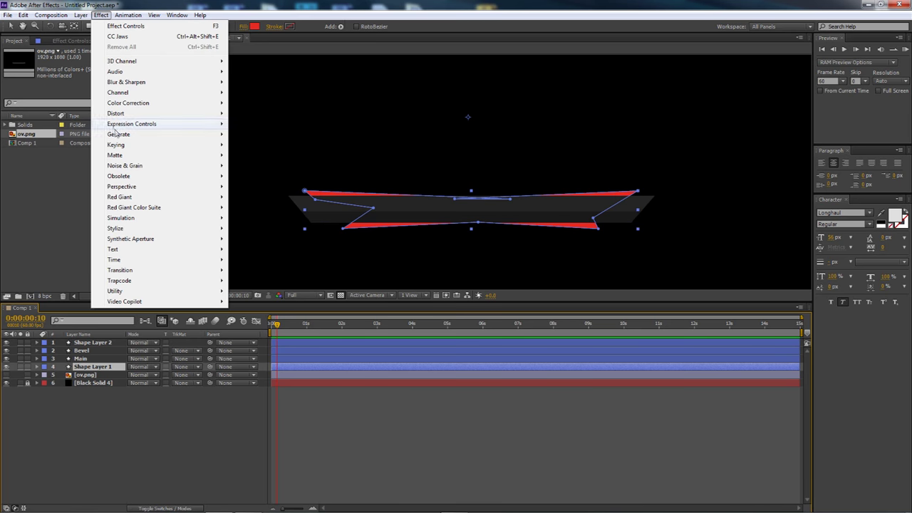
pyautogui.moveTo(119, 135)
pyautogui.click(251, 354)
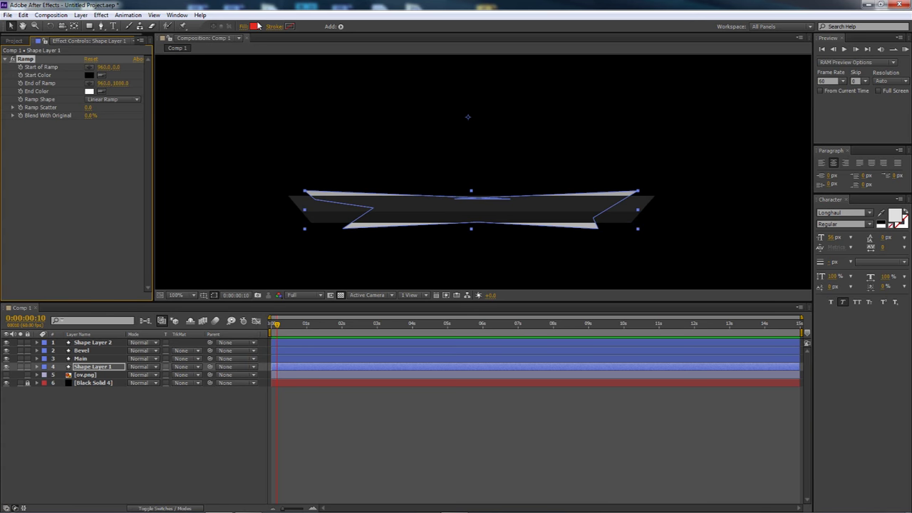
# Step: Set the ramp's start and end colours to the shape's red by sampling its fill swatch
pyautogui.click(101, 74)
pyautogui.click(255, 24)
pyautogui.click(101, 91)
pyautogui.click(255, 25)
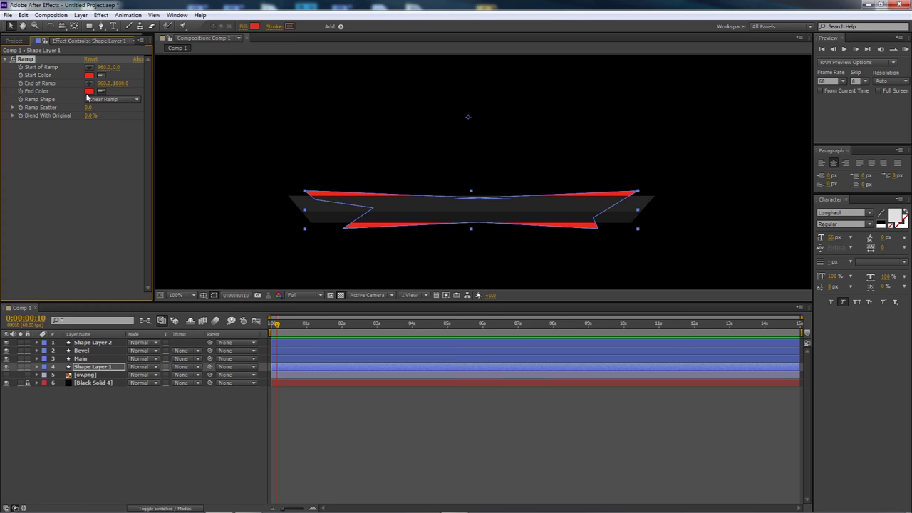
# Step: Change the ramp's end colour to bright green, 23E55E
pyautogui.click(88, 91)
pyautogui.moveTo(683, 302); pyautogui.dragTo(682, 288)
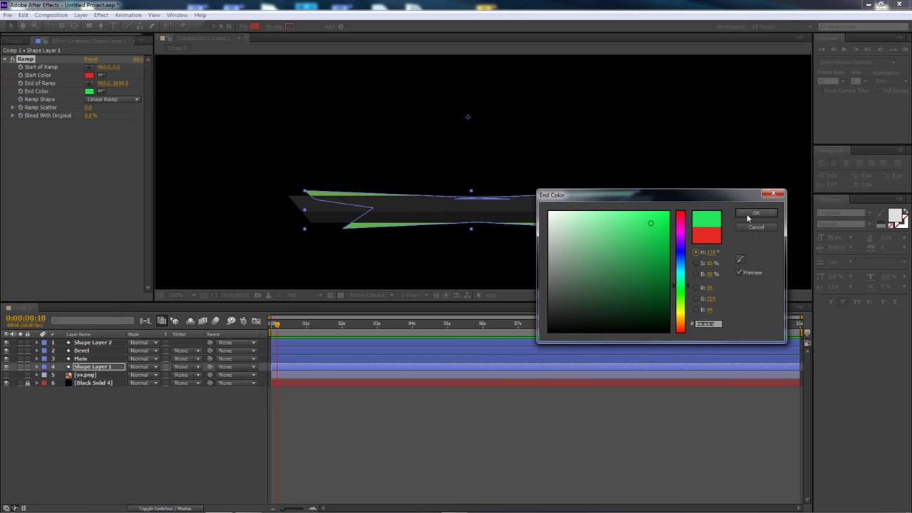
pyautogui.click(750, 213)
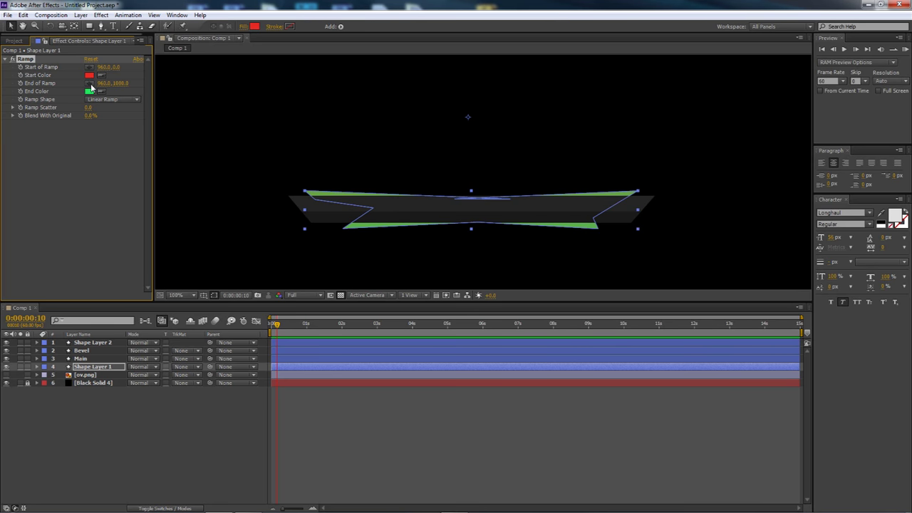
# Step: Place the ramp's end point on the lower-right wedge at 1144, 764 and its start point on the upper-left wedge
pyautogui.click(89, 84)
pyautogui.click(555, 225)
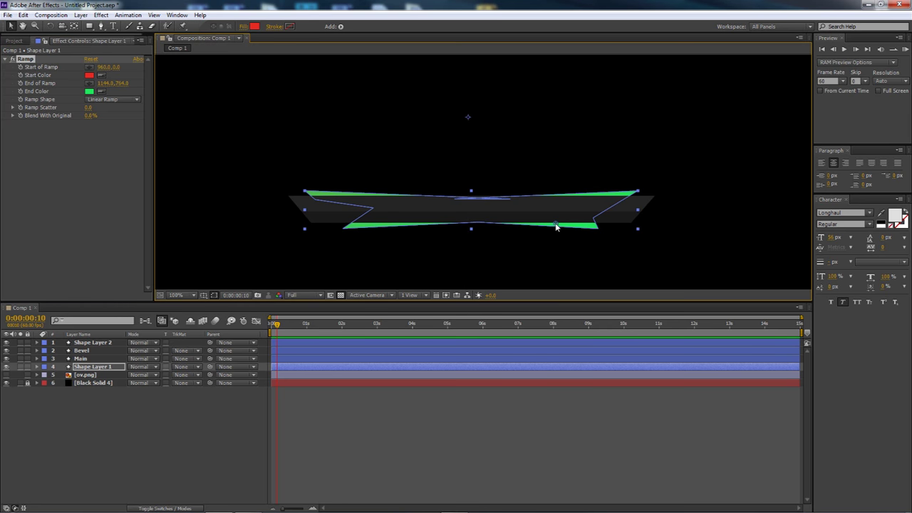
pyautogui.click(89, 67)
pyautogui.click(360, 196)
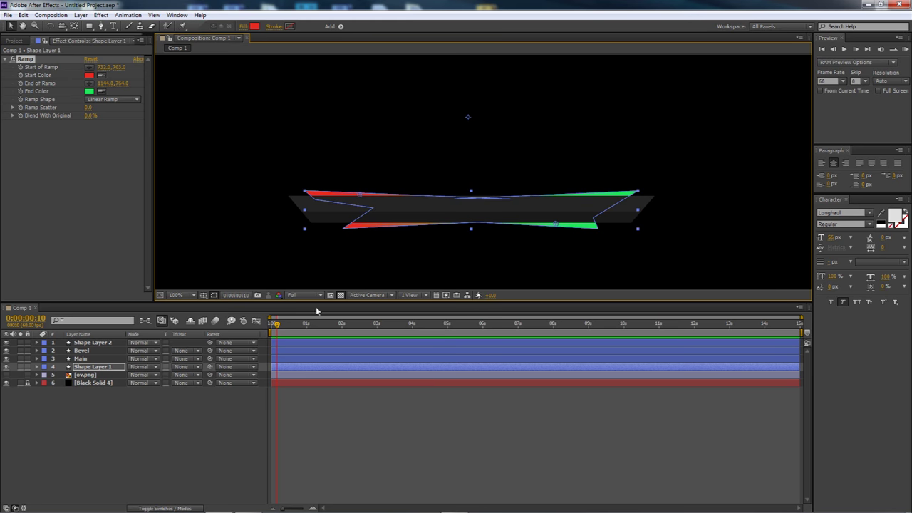
pyautogui.click(156, 413)
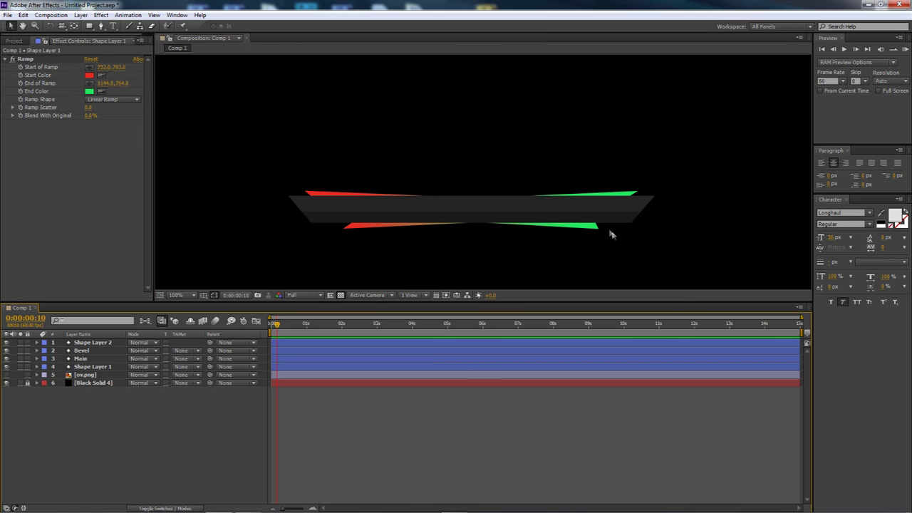
# Step: Change the ramp's end colour to a darker orange-red, C94223, starting from the sampled red
pyautogui.click(324, 205)
pyautogui.click(89, 92)
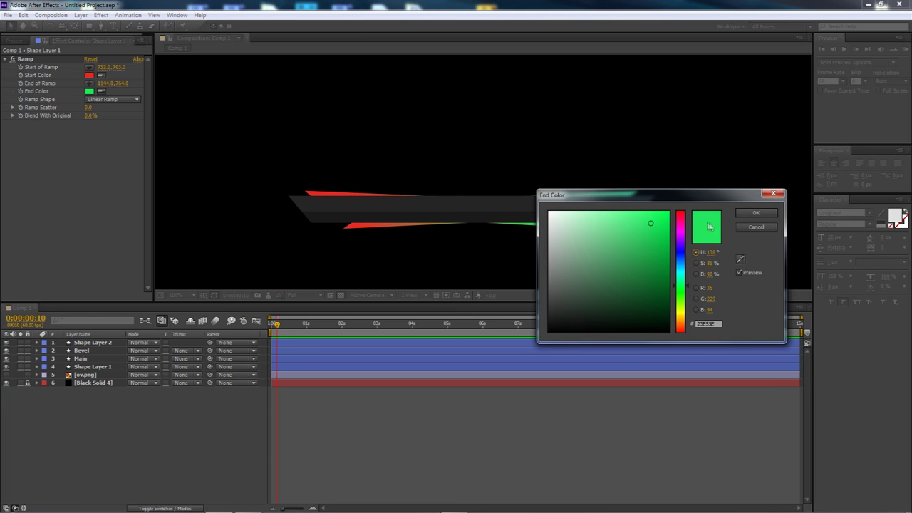
pyautogui.click(740, 259)
pyautogui.click(374, 217)
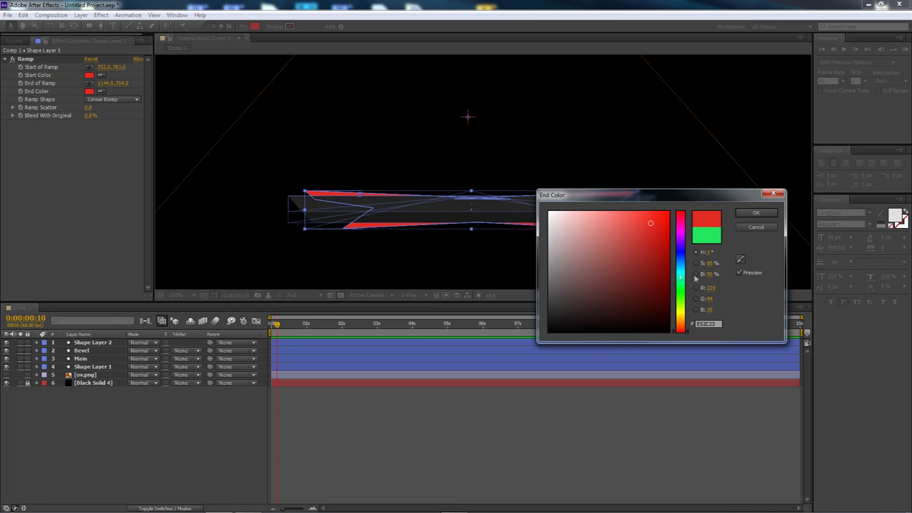
pyautogui.moveTo(653, 231); pyautogui.dragTo(648, 236)
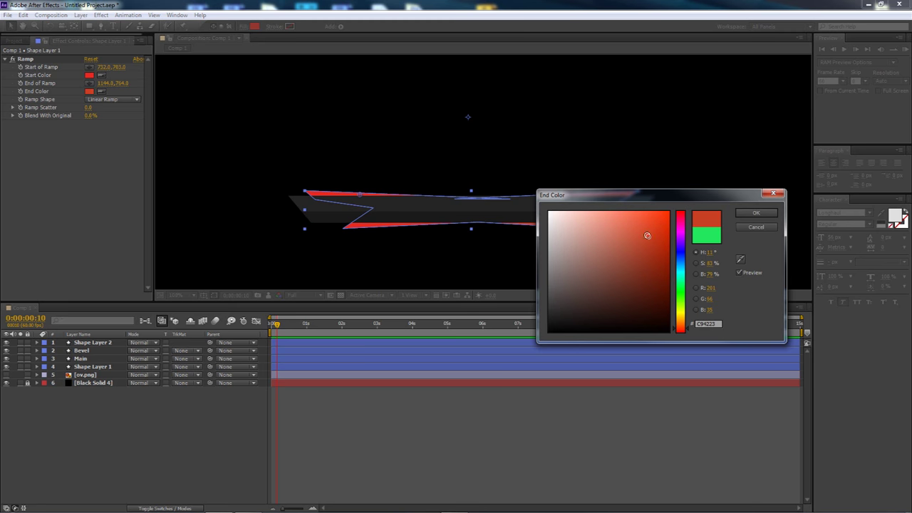
pyautogui.click(756, 213)
pyautogui.click(201, 429)
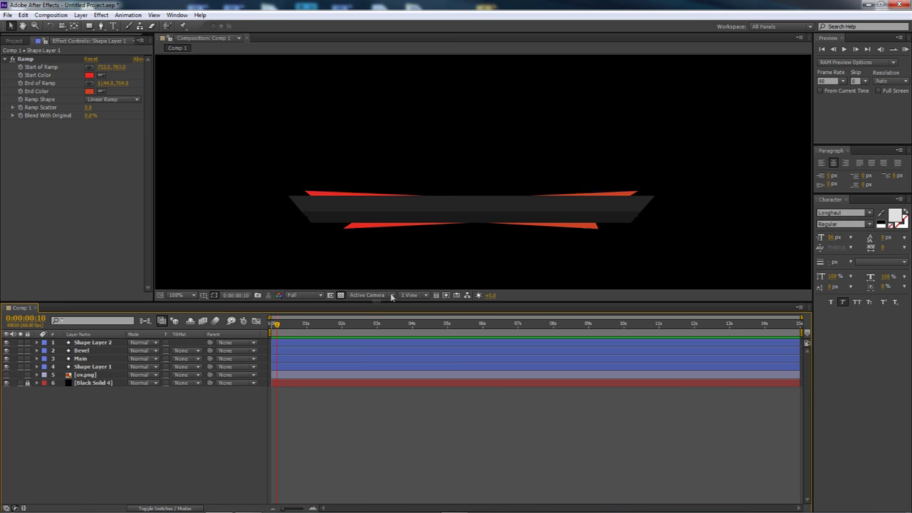
pyautogui.scroll(-2, 448, 250)
pyautogui.press('h')
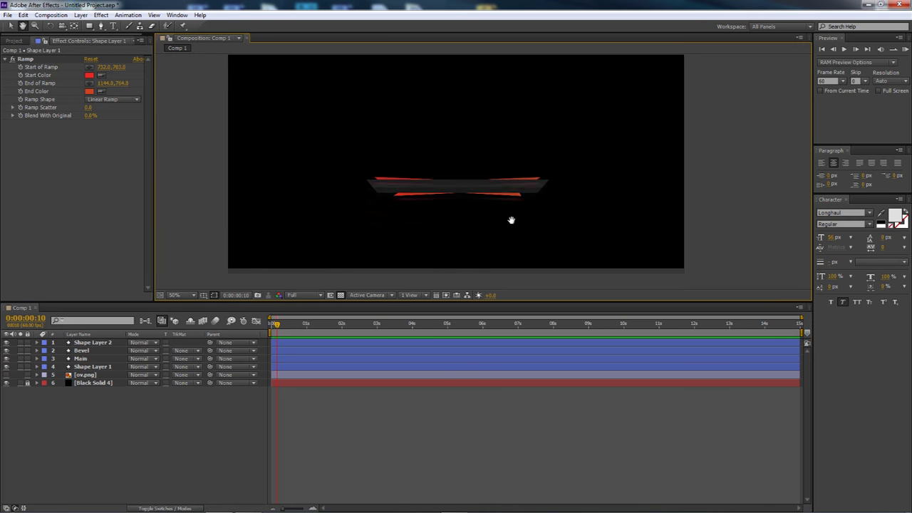
pyautogui.scroll(2, 507, 214)
pyautogui.moveTo(466, 207); pyautogui.dragTo(489, 218)
pyautogui.press('v')
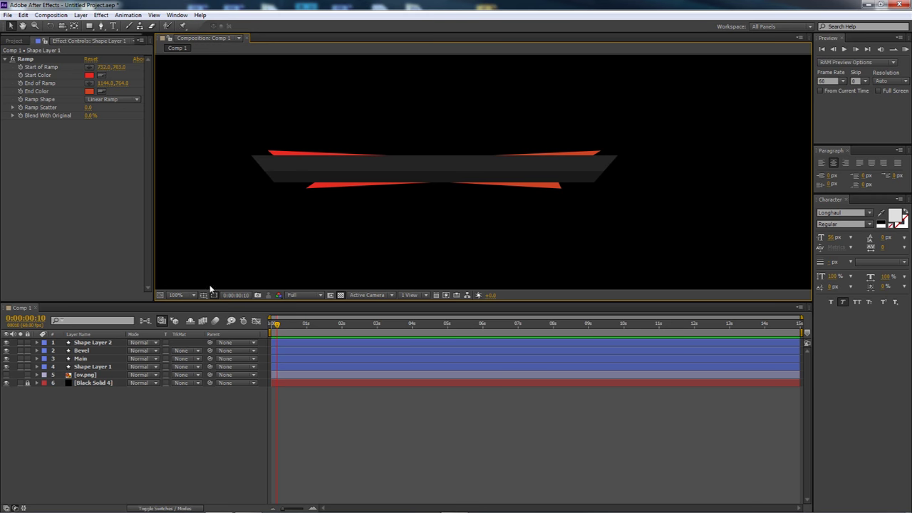
# Step: Rename Shape Layer 1 as "Color one"
pyautogui.rightClick(100, 365)
pyautogui.click(121, 360)
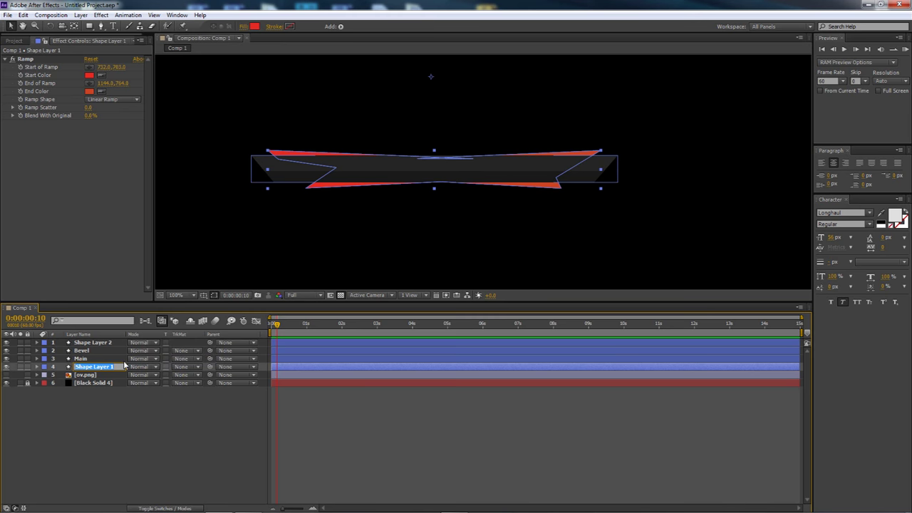
pyautogui.write('Color one')
pyautogui.press('Return')
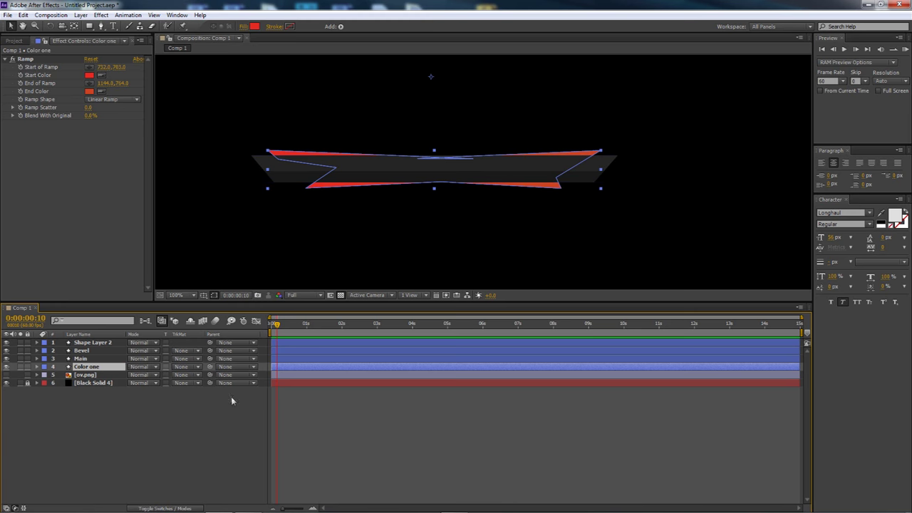
# Step: Delete the empty Shape Layer 2 and make the ov.png reference layer visible
pyautogui.click(85, 343)
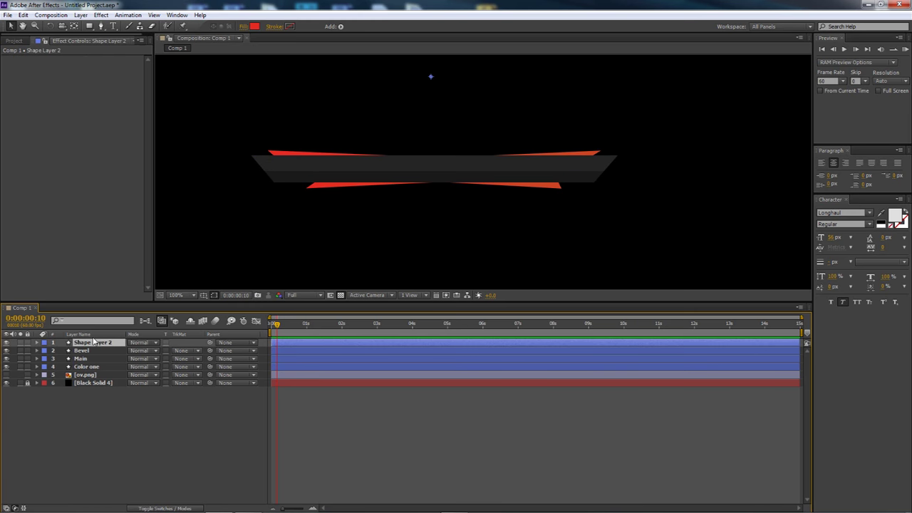
pyautogui.press('Delete')
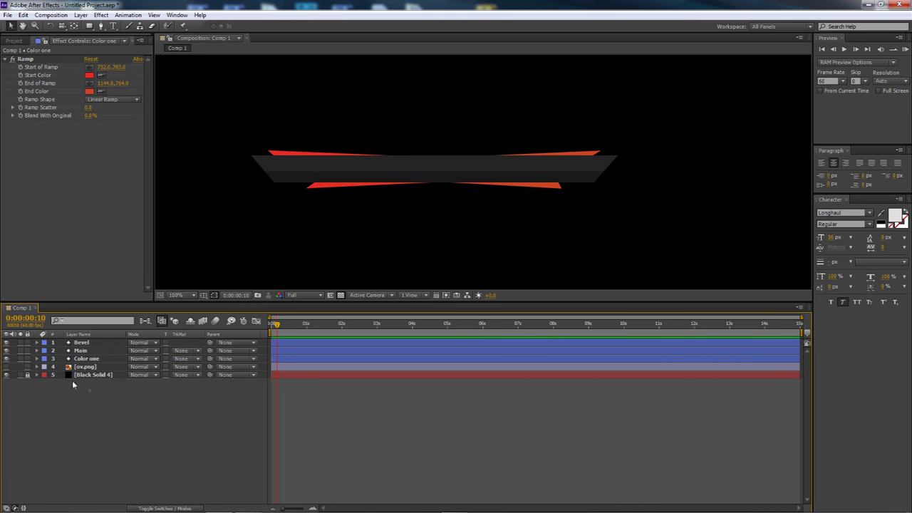
pyautogui.click(6, 367)
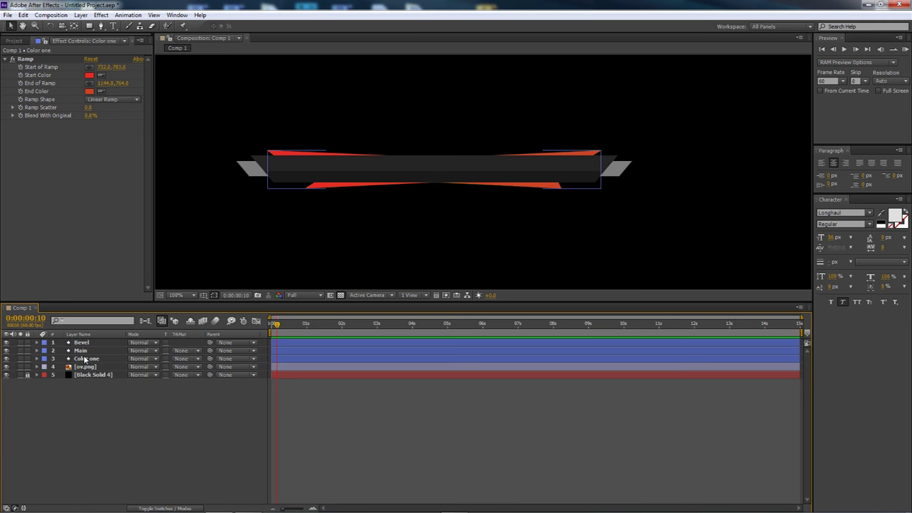
pyautogui.click(109, 384)
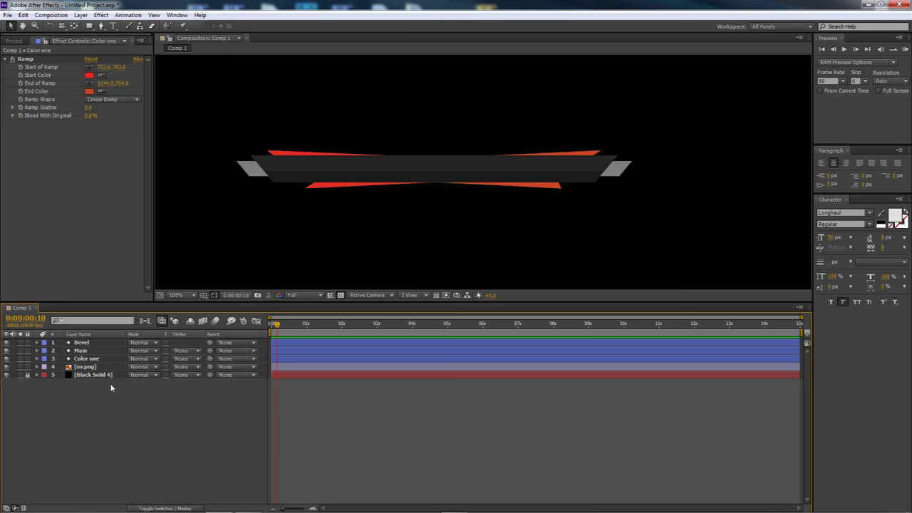
# Step: Create a new shape layer and place it directly beneath Color one, above ov.png
pyautogui.rightClick(111, 387)
pyautogui.moveTo(143, 394)
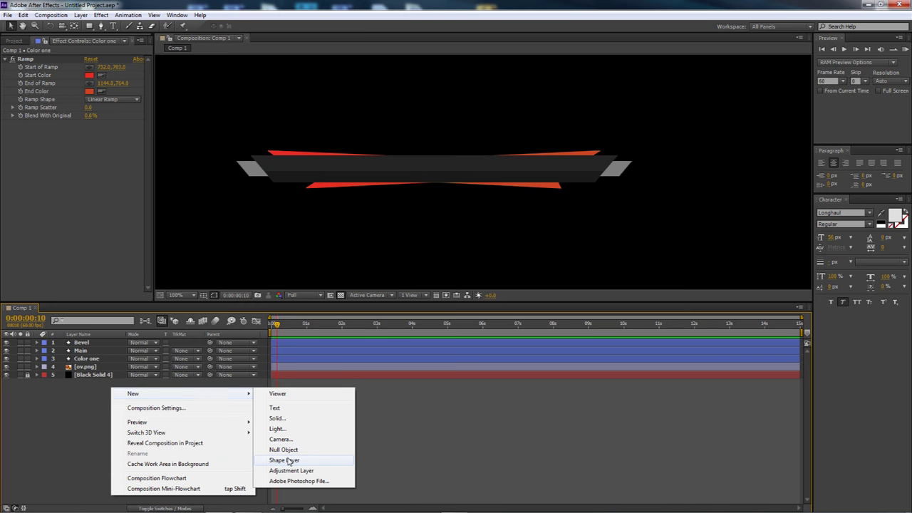
pyautogui.click(289, 462)
pyautogui.moveTo(93, 343); pyautogui.dragTo(92, 365)
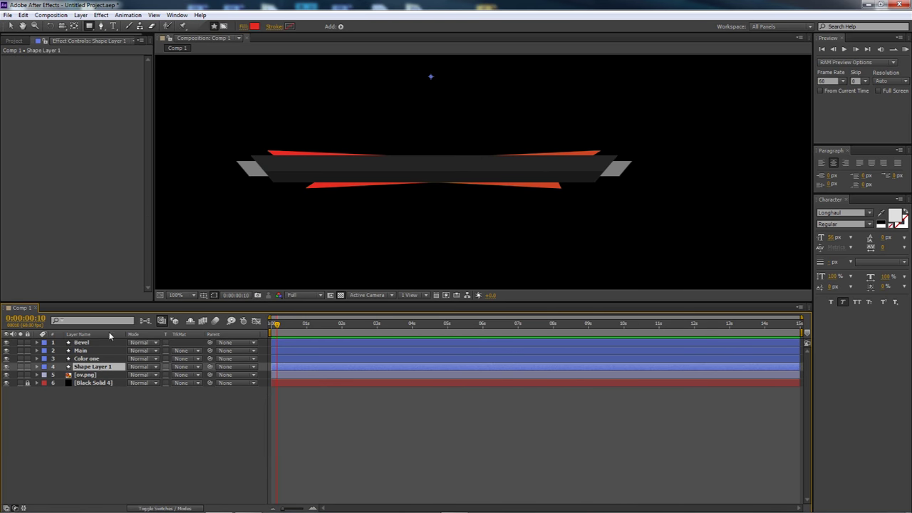
# Step: With the Pen tool, trace the left grey parallelogram of the reference, extending its lower edge to a vertex inside the bar
pyautogui.press('g')
pyautogui.scroll(4, 203, 154)
pyautogui.click(422, 181)
pyautogui.click(337, 181)
pyautogui.click(388, 246)
pyautogui.click(491, 242)
# Step: Continue the path around the right parallelogram's lower and upper outer corners and close it at the starting vertex
pyautogui.scroll(-2, 525, 247)
pyautogui.moveTo(299, 235); pyautogui.dragTo(554, 224)
pyautogui.click(567, 210)
pyautogui.click(591, 184)
pyautogui.moveTo(279, 209)
pyautogui.mouseDown()
pyautogui.moveTo(588, 223)
pyautogui.moveTo(277, 202)
pyautogui.mouseUp()
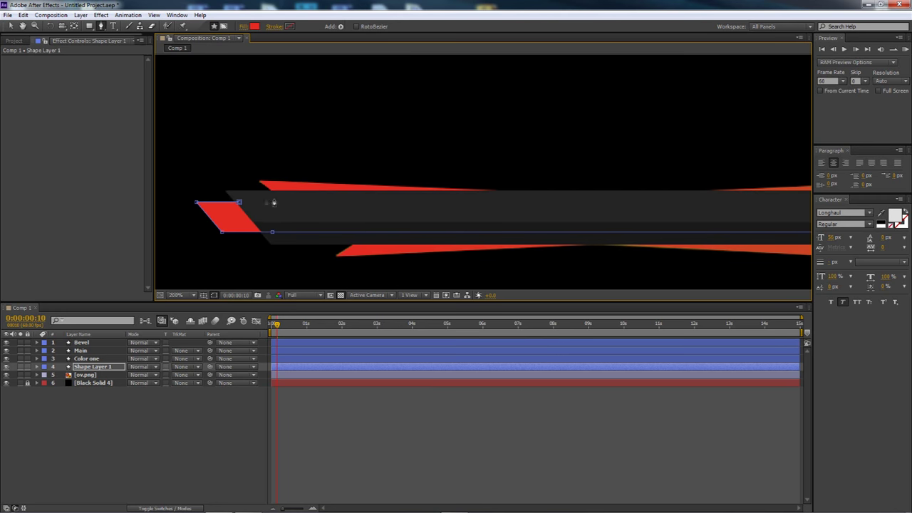
pyautogui.click(239, 203)
pyautogui.scroll(-2, 305, 211)
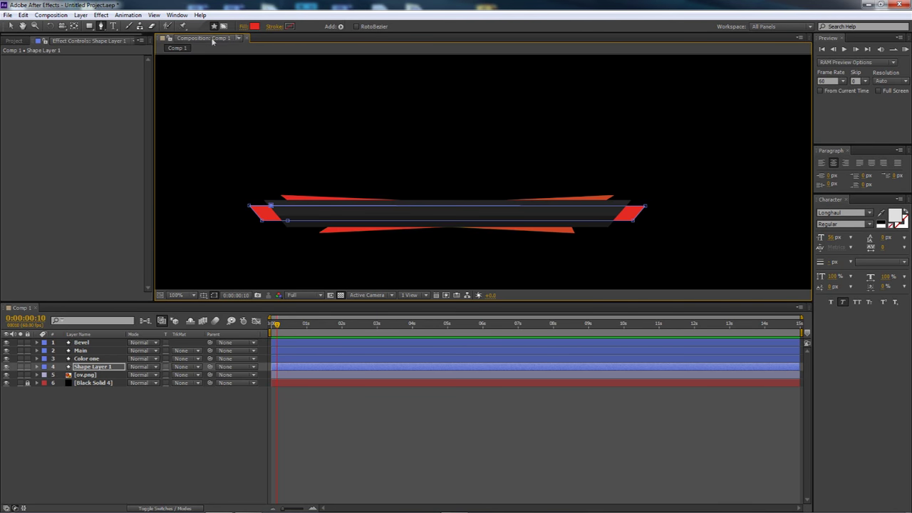
# Step: Set the end-piece shape's fill to a near-white grey and hide the ov.png reference layer
pyautogui.click(255, 27)
pyautogui.moveTo(548, 223); pyautogui.dragTo(558, 220)
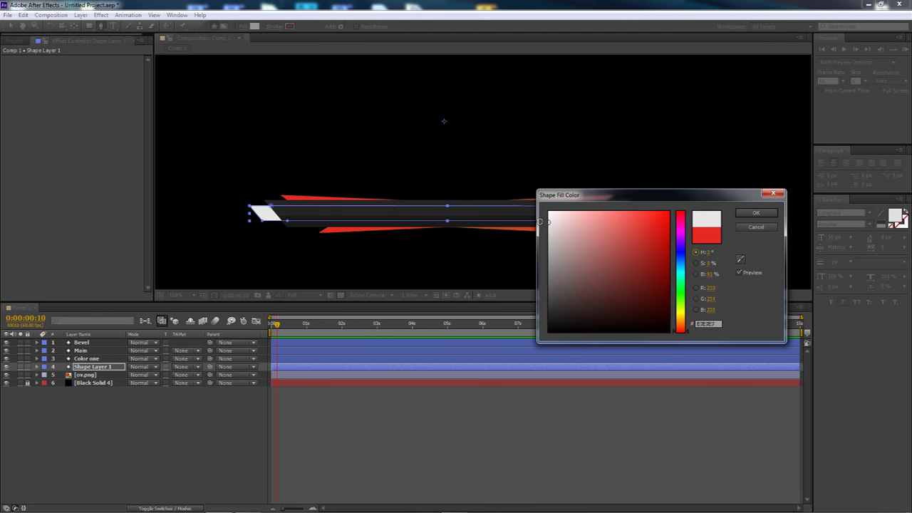
pyautogui.click(756, 212)
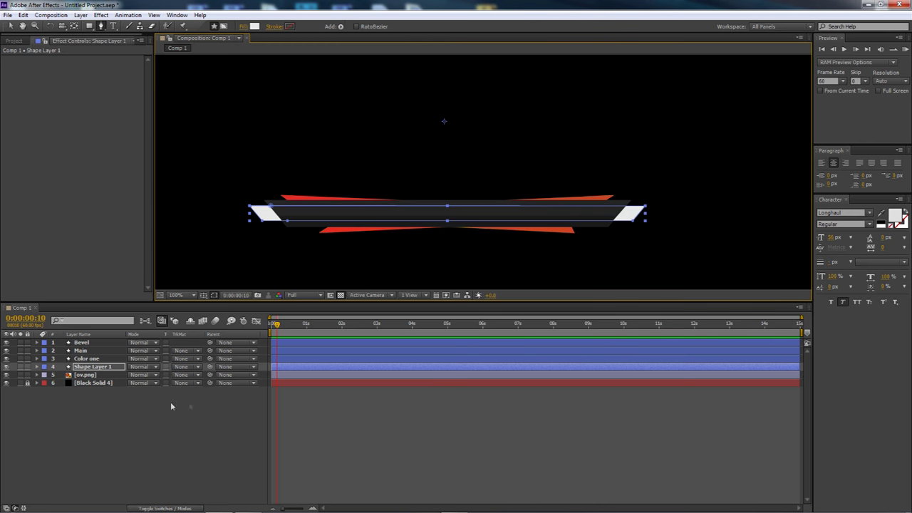
pyautogui.click(85, 375)
pyautogui.click(7, 375)
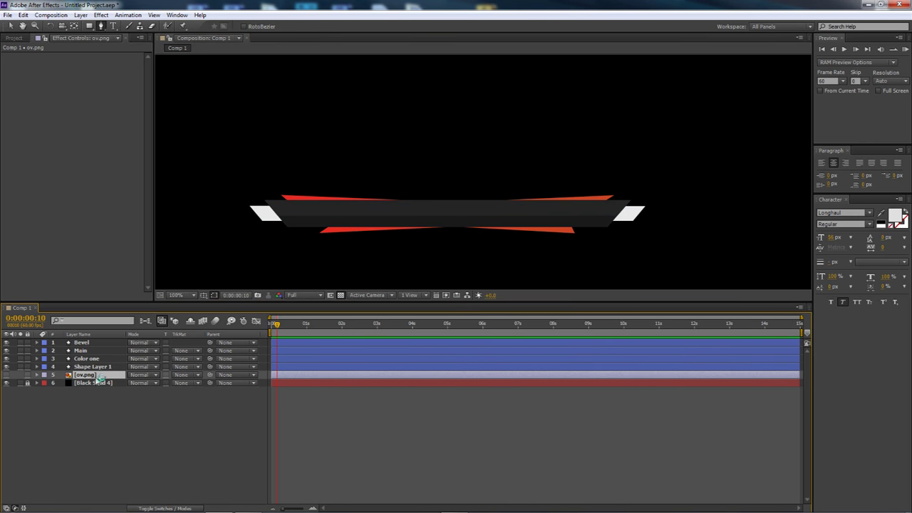
pyautogui.click(119, 421)
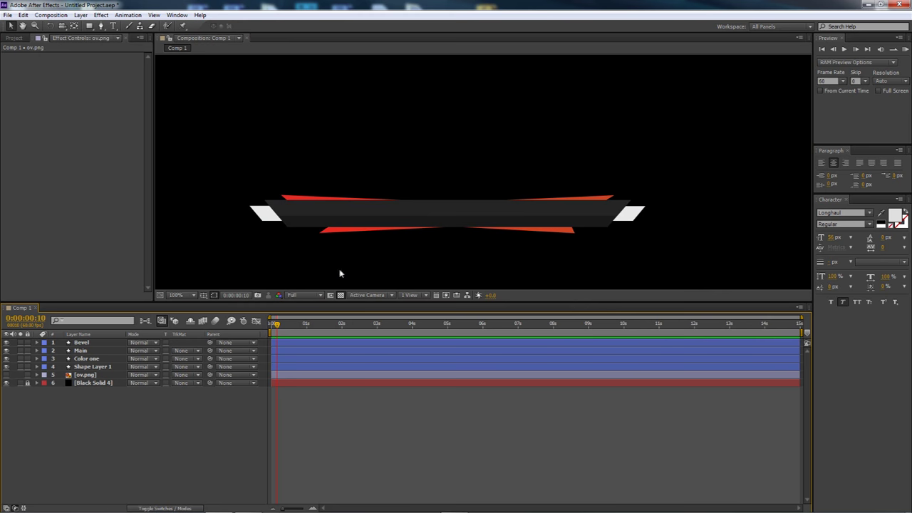
pyautogui.scroll(-1, 446, 245)
pyautogui.press('h')
pyautogui.moveTo(464, 259); pyautogui.dragTo(465, 182)
pyautogui.scroll(1, 465, 181)
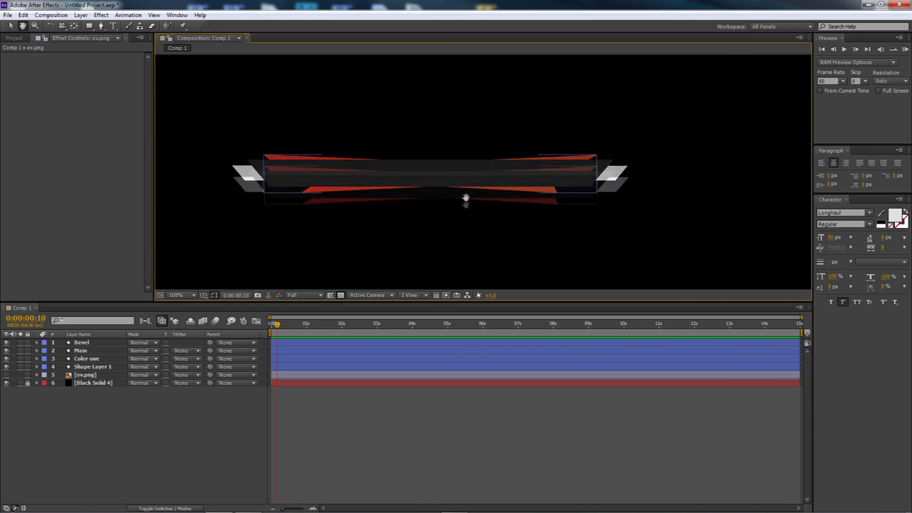
pyautogui.press('v')
pyautogui.moveTo(295, 197); pyautogui.dragTo(552, 270)
pyautogui.hotkey('ctrl', 'z')
pyautogui.hotkey('ctrl', 'z')
pyautogui.hotkey('ctrl', 'shift', 'z')
pyautogui.moveTo(569, 174); pyautogui.dragTo(585, 145)
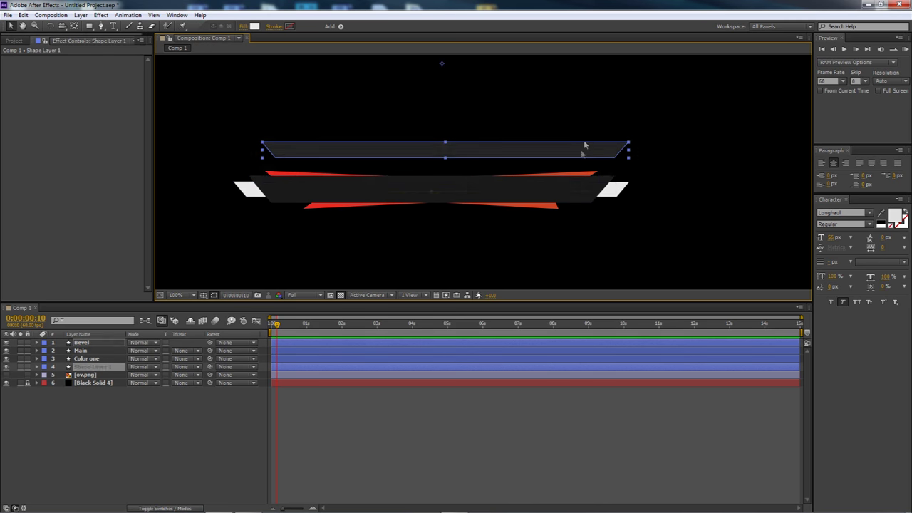
pyautogui.hotkey('ctrl', 'z')
pyautogui.click(575, 173)
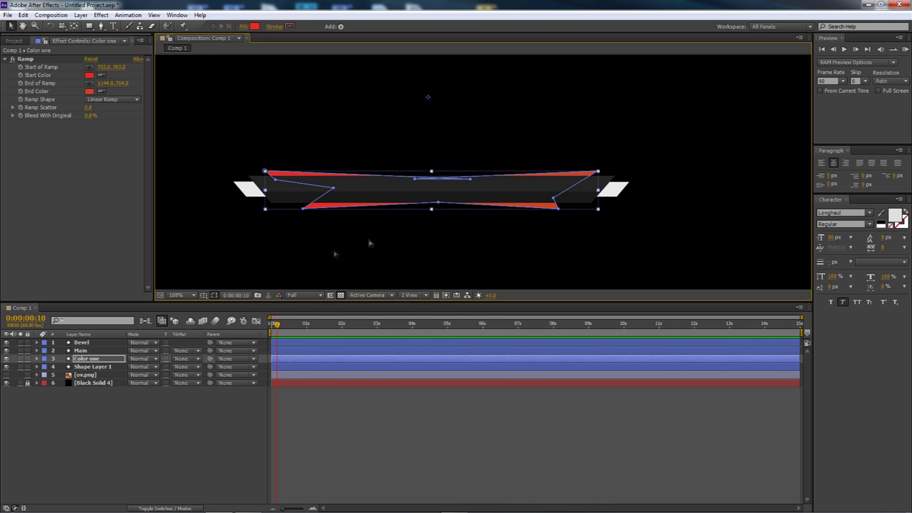
# Step: Make the ov.png reference layer visible again and clear the layer selection
pyautogui.click(100, 375)
pyautogui.click(193, 400)
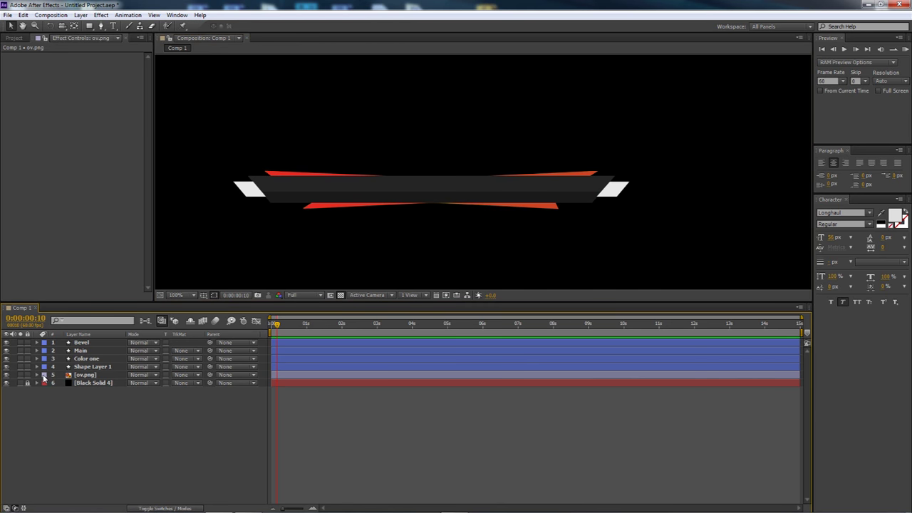
# Step: Hide the ov.png reference and apply the Iris Wipe transition effect to the Main layer, with the current time at 0:00:00:00
pyautogui.click(6, 375)
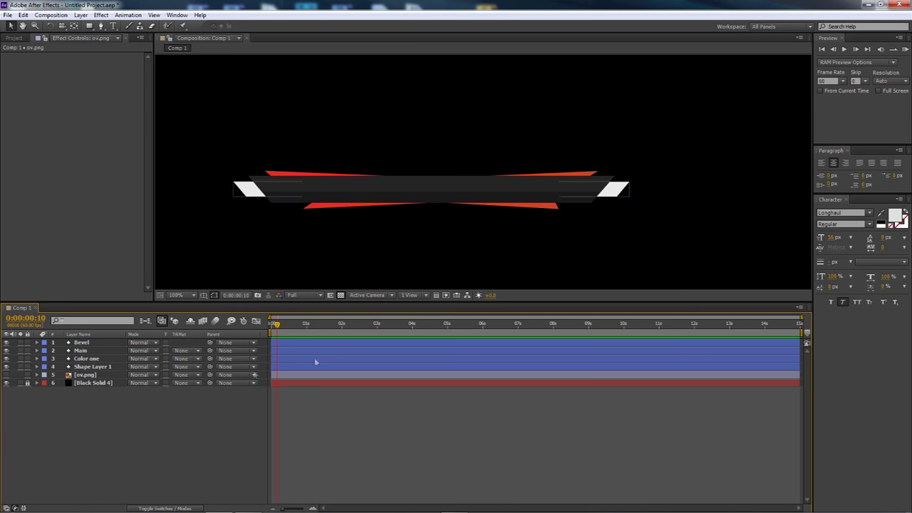
pyautogui.moveTo(278, 328); pyautogui.dragTo(346, 332)
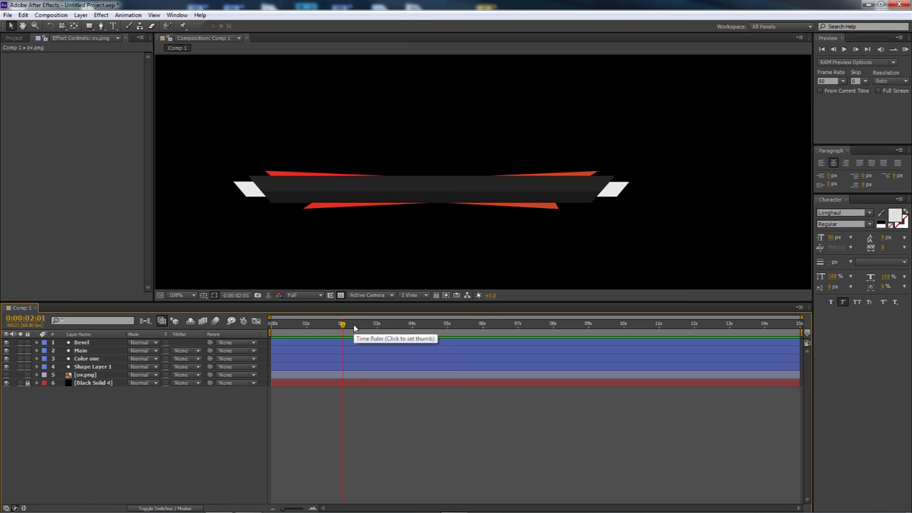
pyautogui.click(287, 203)
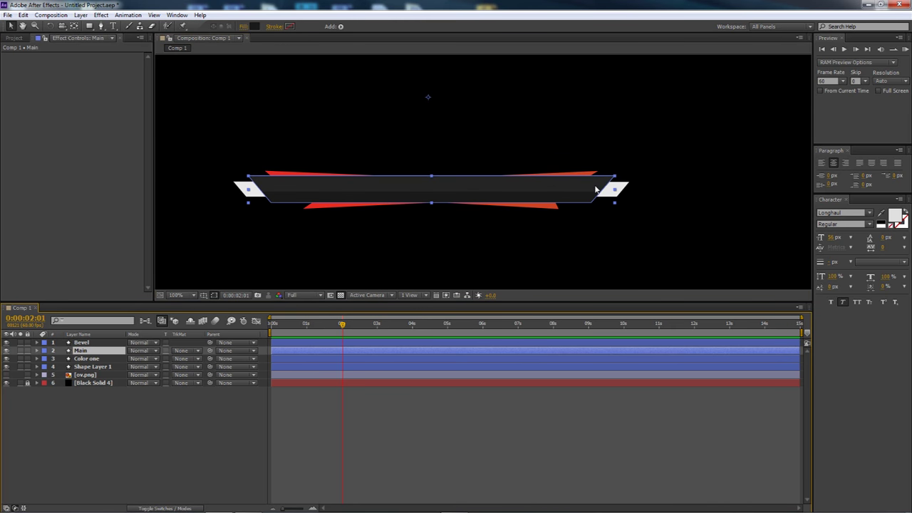
pyautogui.moveTo(344, 324); pyautogui.dragTo(251, 337)
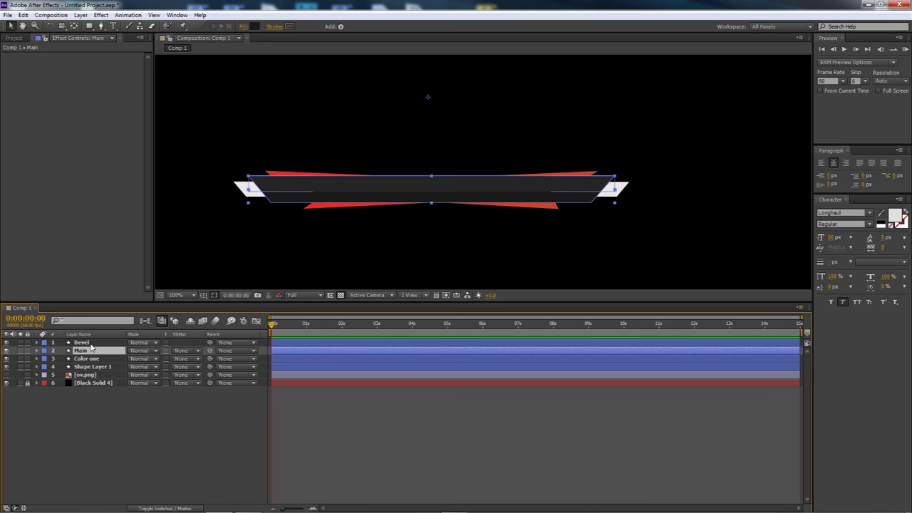
pyautogui.click(101, 14)
pyautogui.moveTo(127, 271)
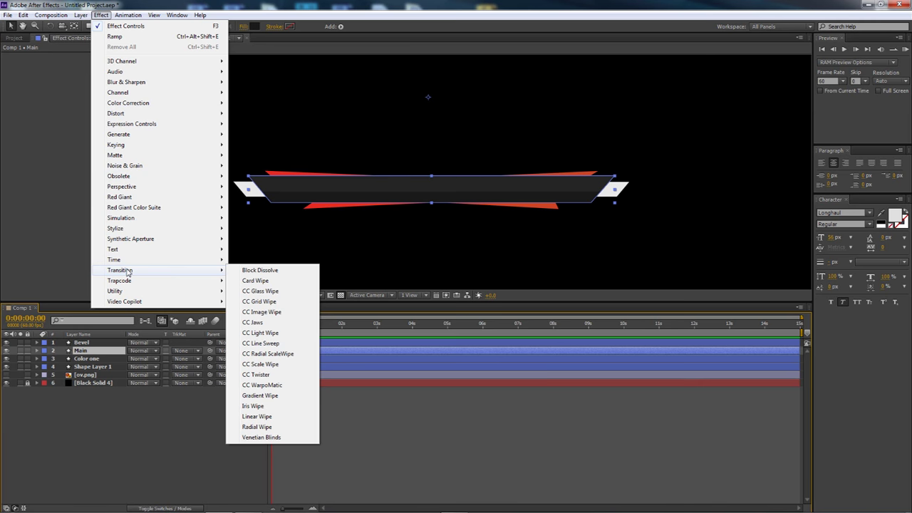
pyautogui.click(247, 406)
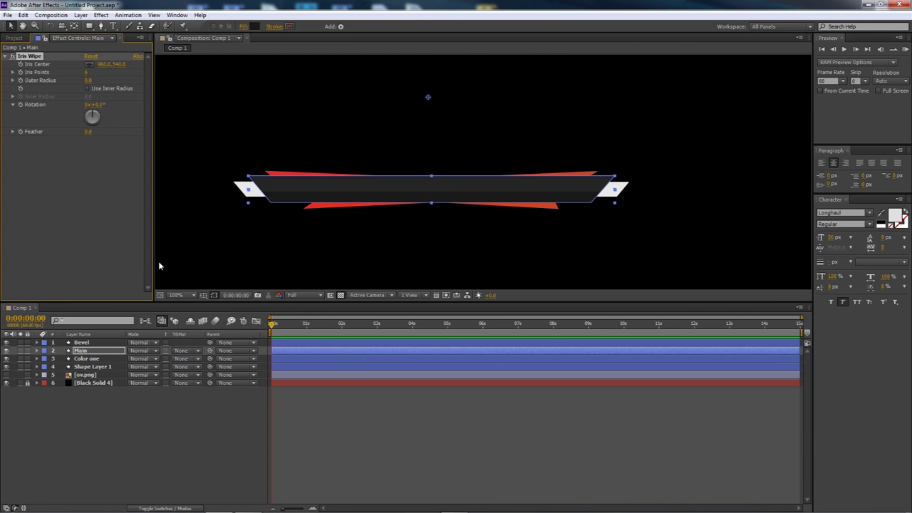
# Step: Hide the Bevel, Color one and Shape Layer 1 layers and lock ov.png, leaving the Main bar isolated
pyautogui.click(6, 343)
pyautogui.click(7, 358)
pyautogui.click(6, 366)
pyautogui.click(28, 375)
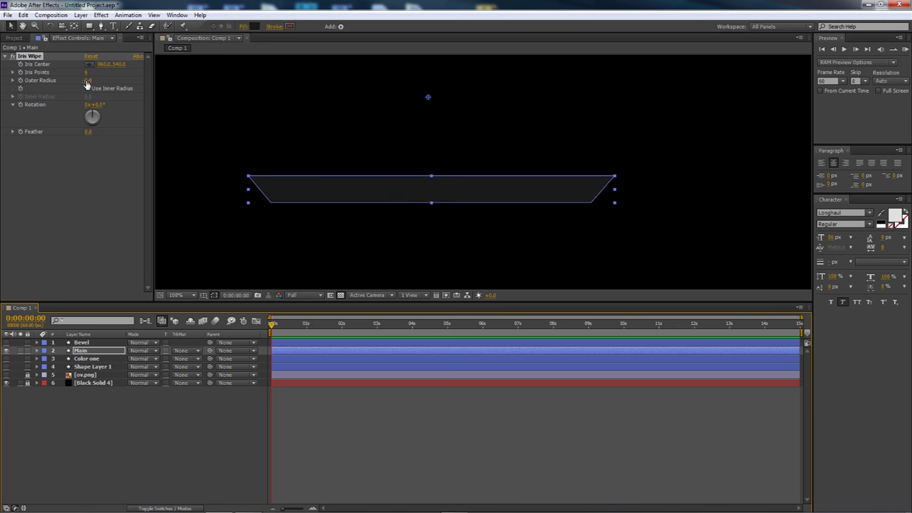
# Step: Raise the Iris Wipe's Outer Radius to 356 and place its Iris Center in the middle of the bar at 967, 733
pyautogui.moveTo(85, 84); pyautogui.dragTo(485, 118)
pyautogui.moveTo(382, 126); pyautogui.dragTo(332, 159)
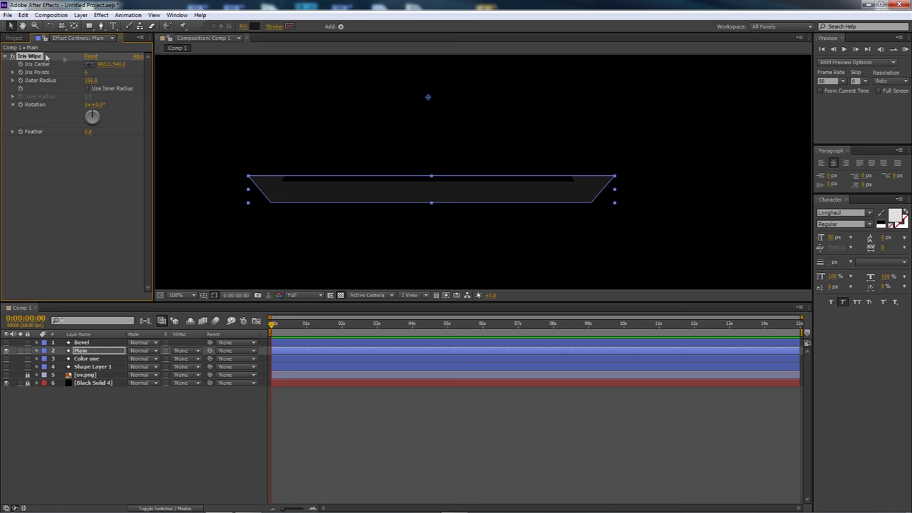
pyautogui.click(90, 64)
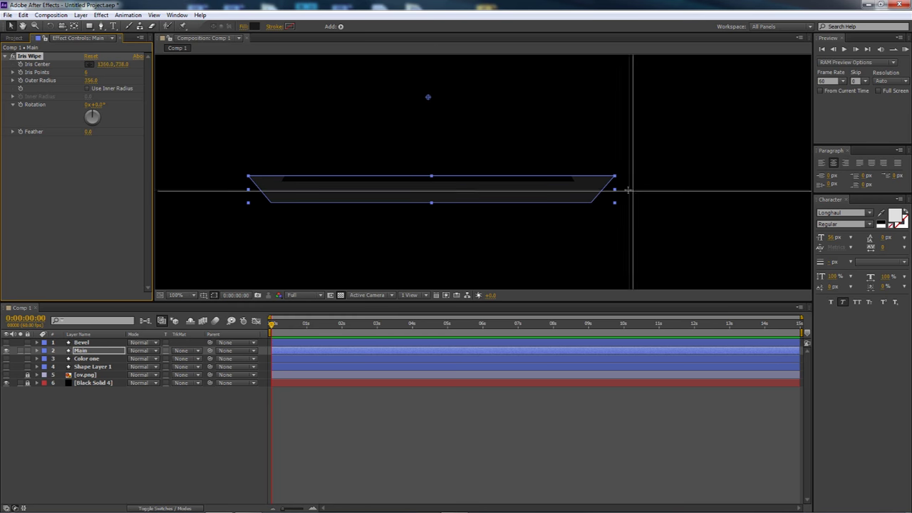
pyautogui.click(431, 188)
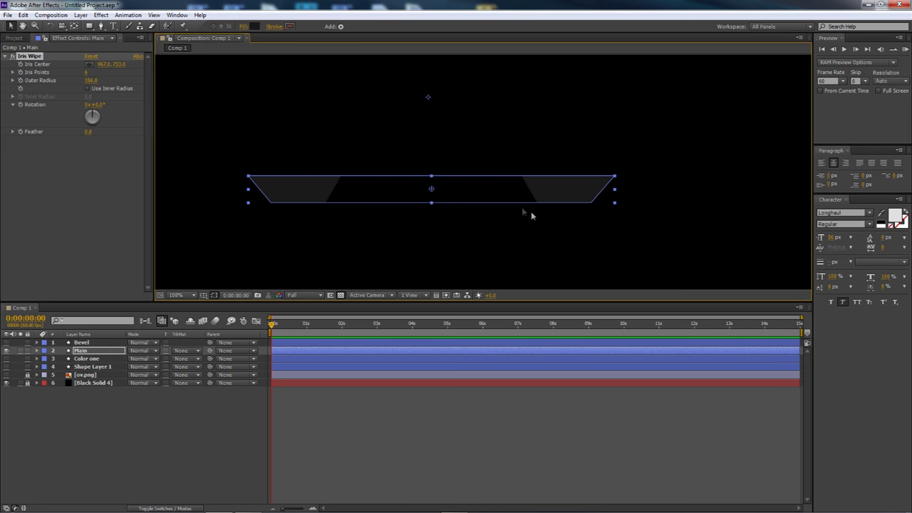
# Step: Try smaller and larger Outer Radius values to test how the iris opening covers the Main bar
pyautogui.moveTo(93, 80); pyautogui.dragTo(285, 107)
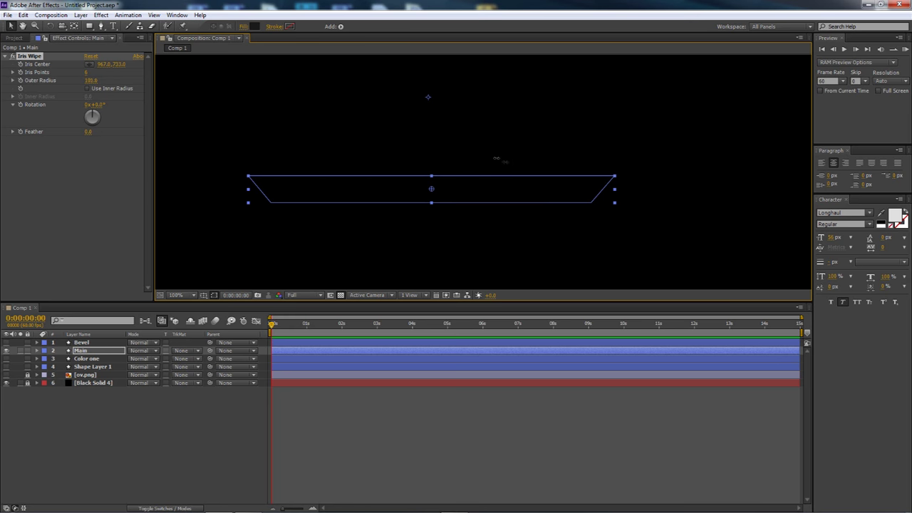
pyautogui.moveTo(361, 163); pyautogui.dragTo(270, 165)
pyautogui.click(91, 80)
pyautogui.write('1.6')
pyautogui.press('Return')
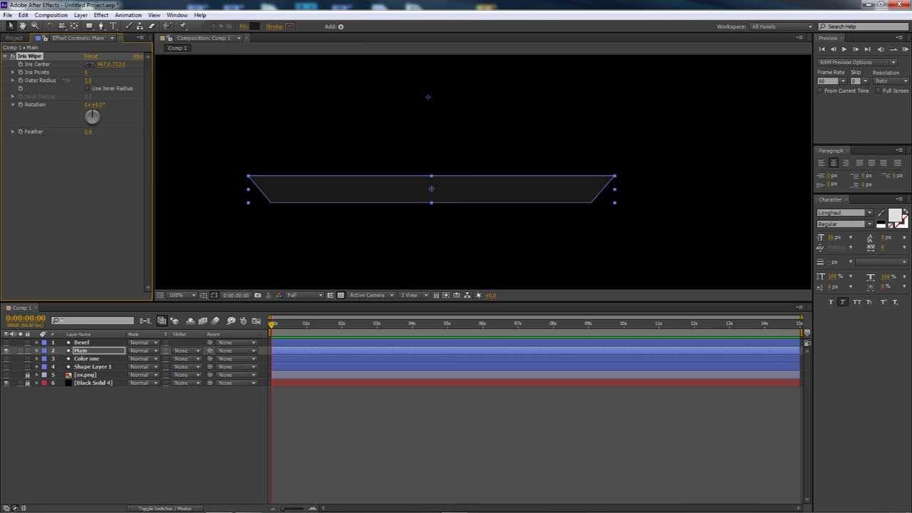
pyautogui.moveTo(64, 80); pyautogui.dragTo(77, 96)
pyautogui.moveTo(431, 186); pyautogui.dragTo(409, 147)
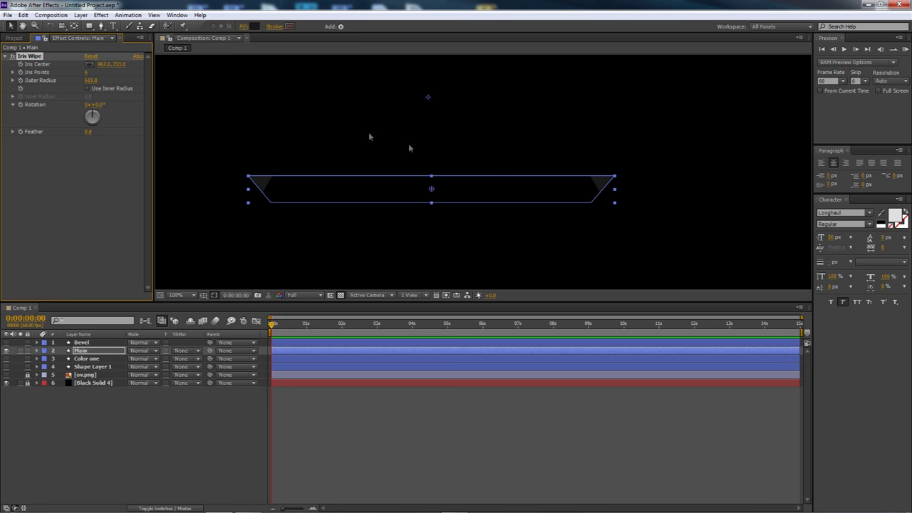
# Step: Set the Iris Wipe's Outer Radius to 690 and enable keyframing for it at 0:00:00:00
pyautogui.click(90, 80)
pyautogui.write('629.6')
pyautogui.press('Return')
pyautogui.moveTo(100, 81); pyautogui.dragTo(108, 80)
pyautogui.moveTo(91, 80); pyautogui.dragTo(124, 92)
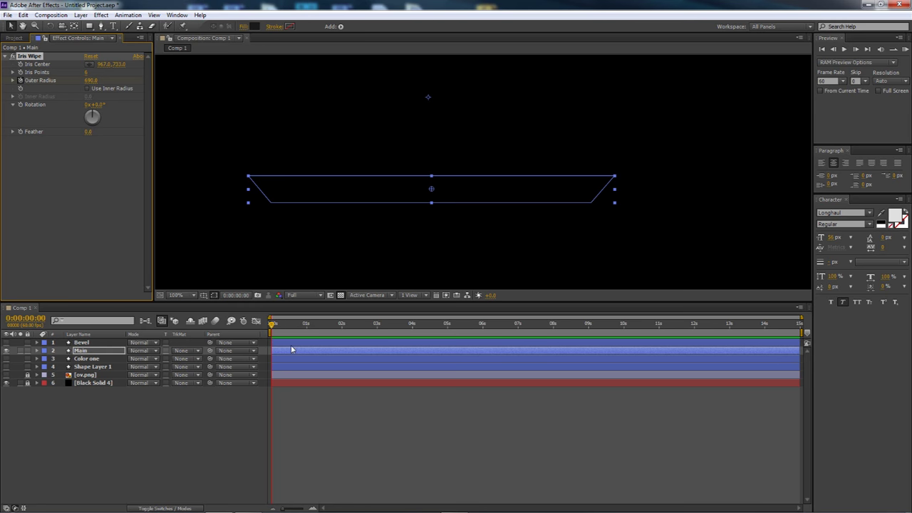
# Step: Add a second Outer Radius keyframe with a value of 0 at 0:00:02:01
pyautogui.moveTo(275, 327); pyautogui.dragTo(343, 334)
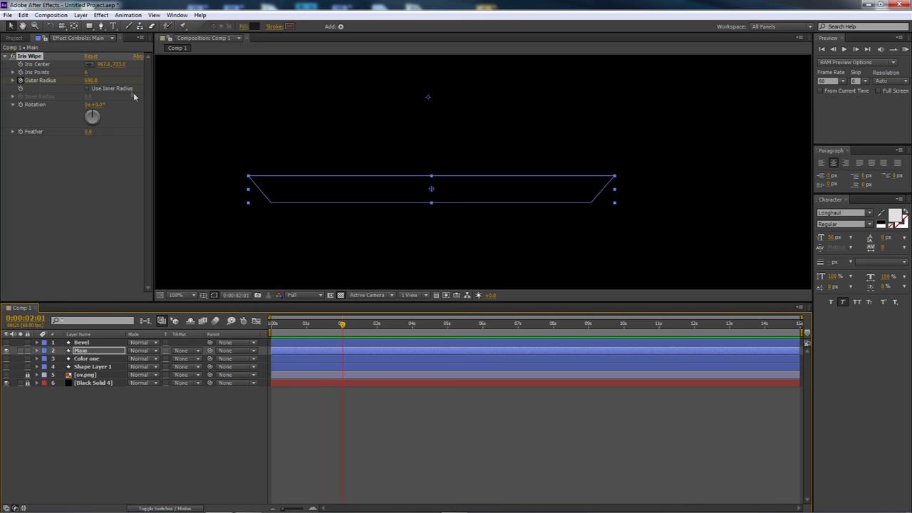
pyautogui.moveTo(91, 81); pyautogui.dragTo(94, 80)
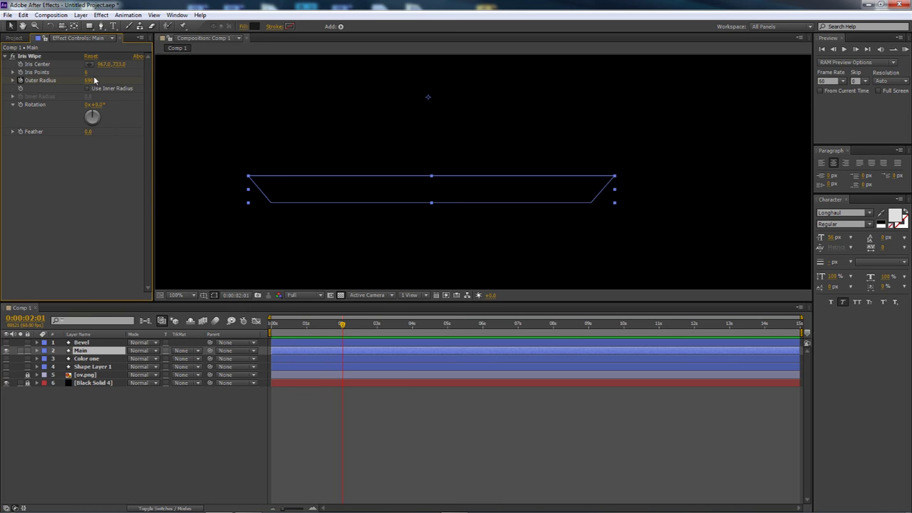
pyautogui.click(92, 81)
pyautogui.write('0')
pyautogui.press('Return')
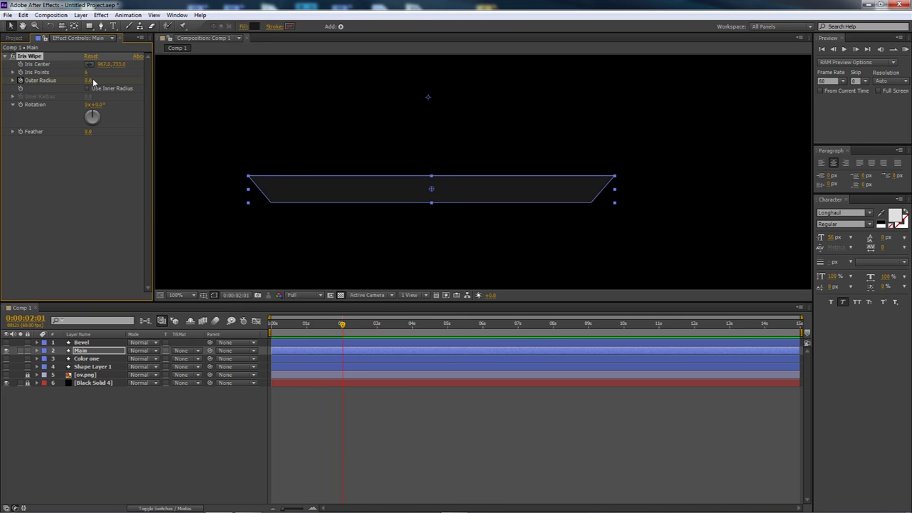
# Step: Play the Main bar's wipe animation from the start of the timeline, then return to 0:00:00:00
pyautogui.moveTo(342, 324); pyautogui.dragTo(256, 324)
pyautogui.press('space')
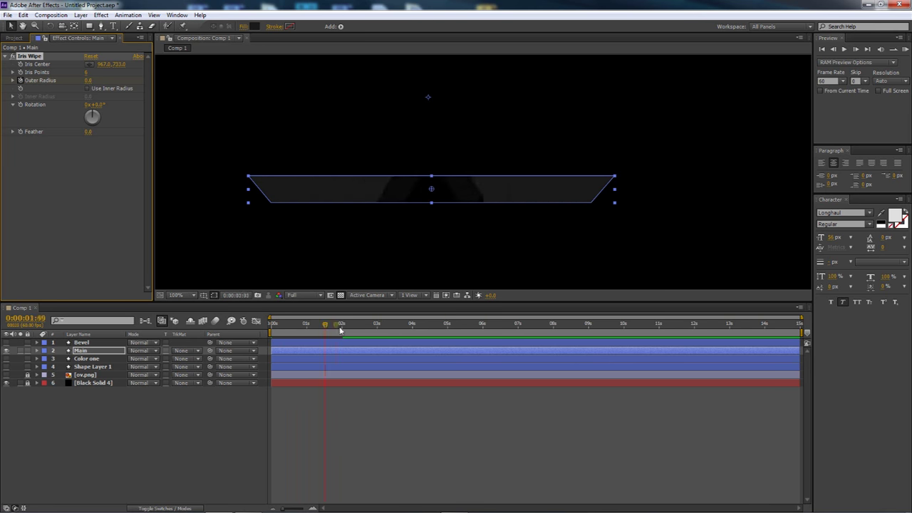
pyautogui.press('space')
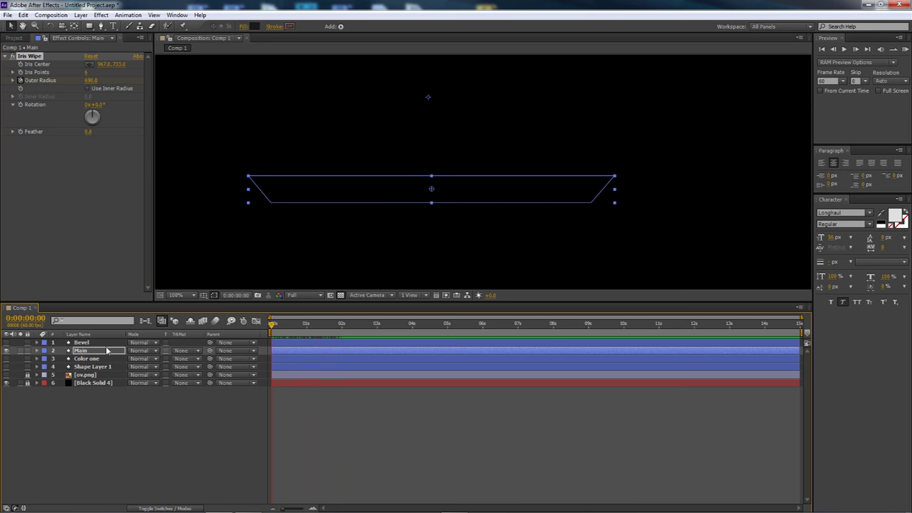
# Step: Reveal the Main layer's Iris Wipe properties with the Outer Radius keyframes in the timeline and collapse its Contents group
pyautogui.click(114, 352)
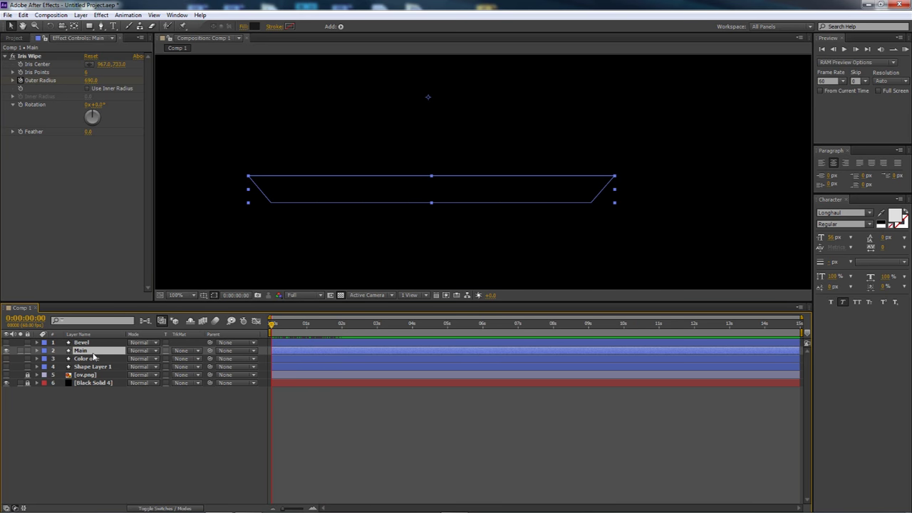
pyautogui.press('u')
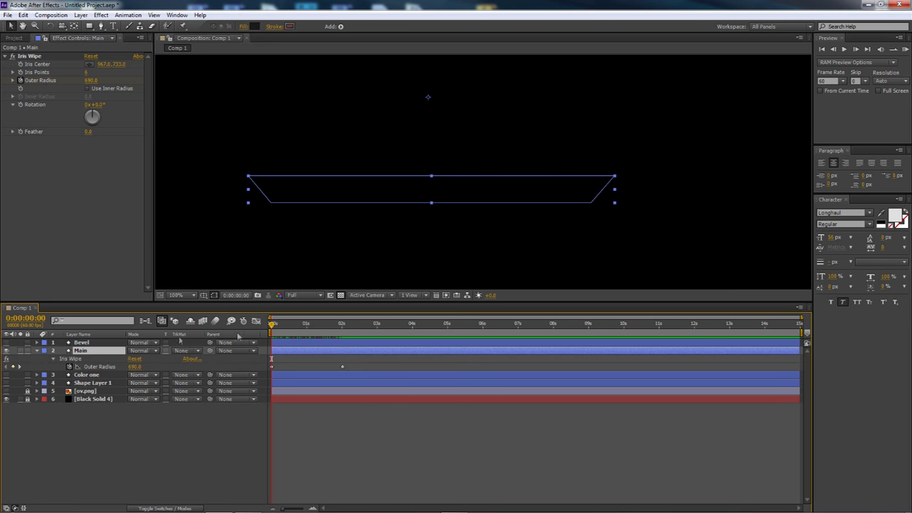
pyautogui.moveTo(254, 370); pyautogui.dragTo(256, 370)
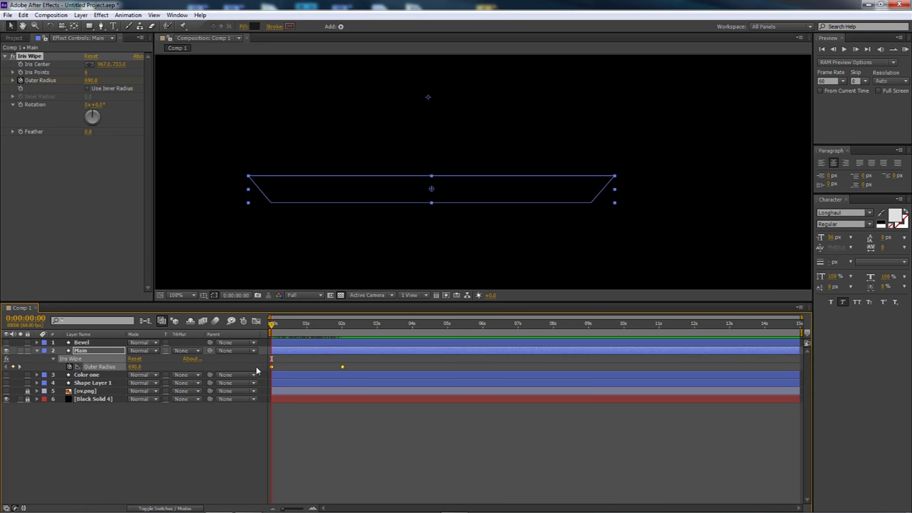
pyautogui.press('u')
pyautogui.press('u')
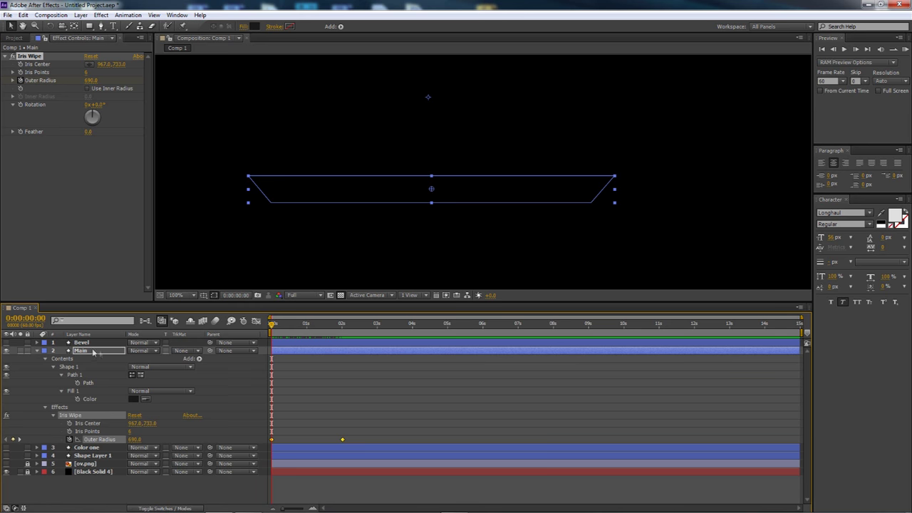
pyautogui.click(100, 353)
pyautogui.press('u')
pyautogui.press('u')
pyautogui.press('u')
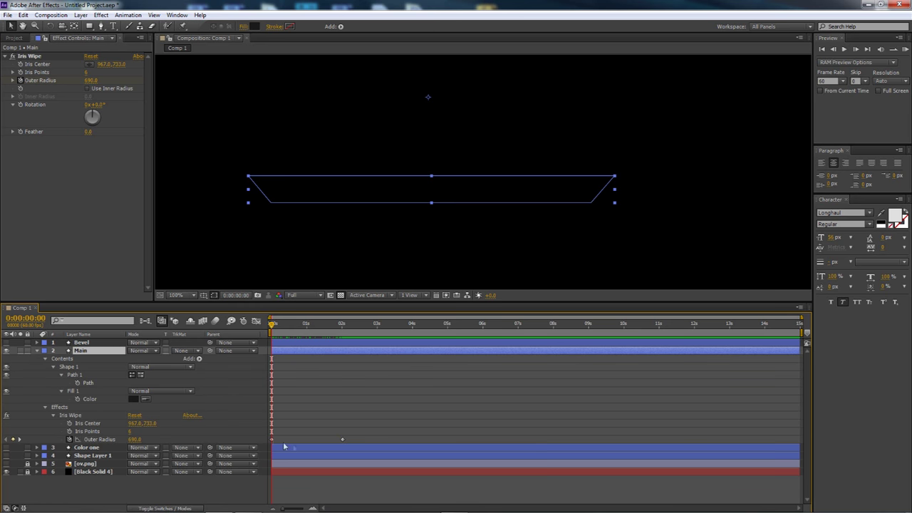
pyautogui.click(46, 360)
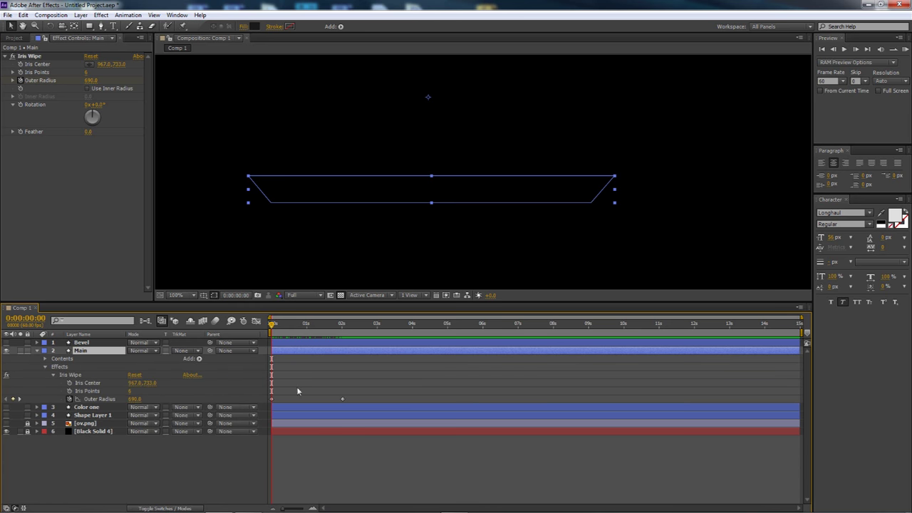
# Step: Move the current time to 0:00:03:27, select both Outer Radius keyframes and run RAM previews of the iris wipe
pyautogui.moveTo(272, 329); pyautogui.dragTo(393, 334)
pyautogui.moveTo(355, 397); pyautogui.dragTo(270, 403)
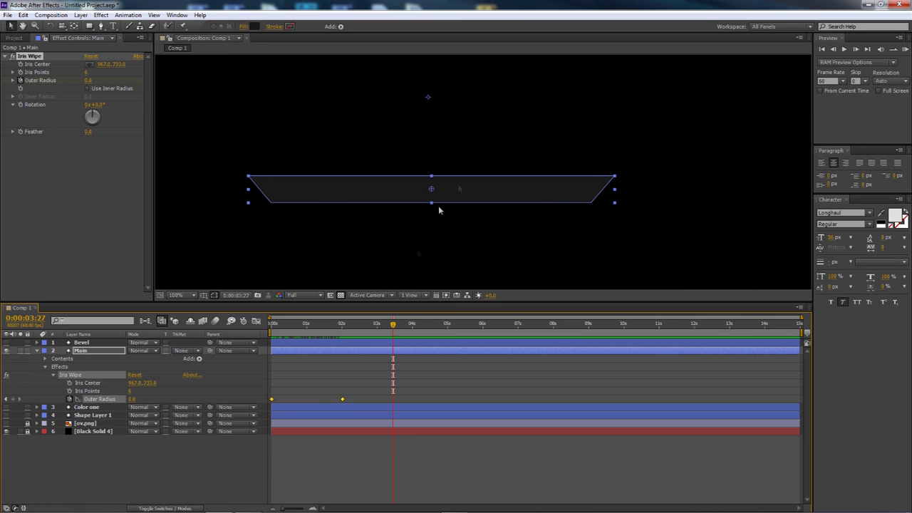
pyautogui.click(905, 49)
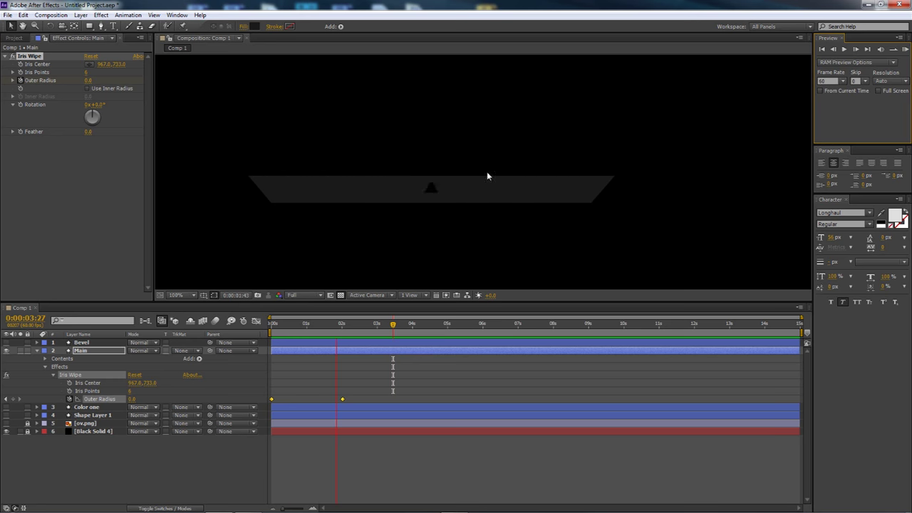
pyautogui.click(905, 49)
pyautogui.click(906, 51)
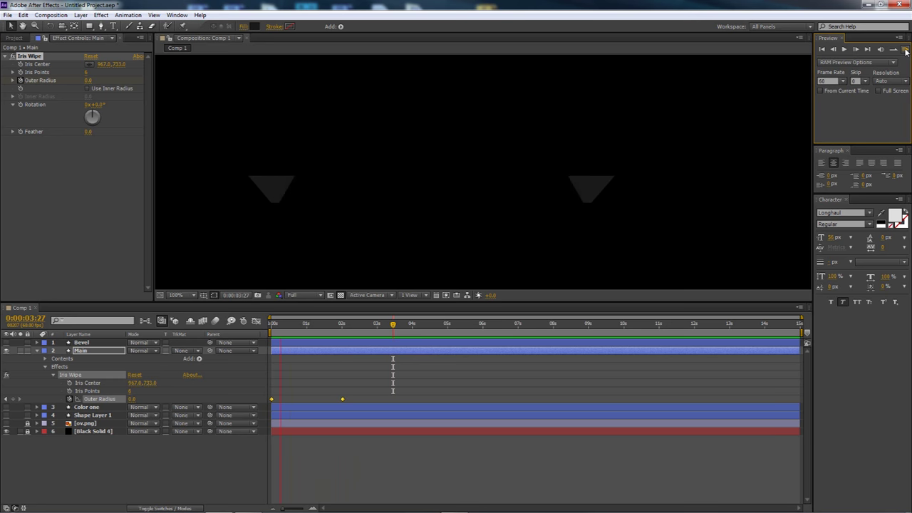
pyautogui.click(906, 51)
pyautogui.click(905, 52)
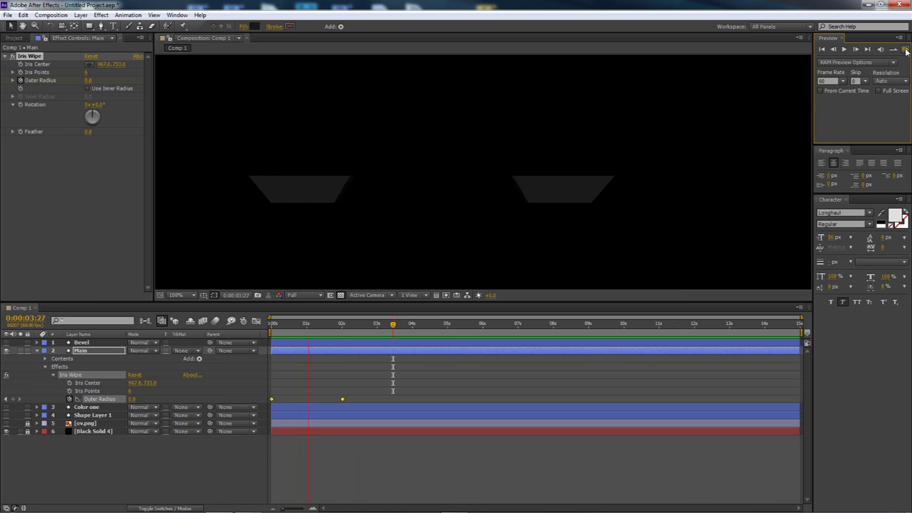
pyautogui.click(906, 51)
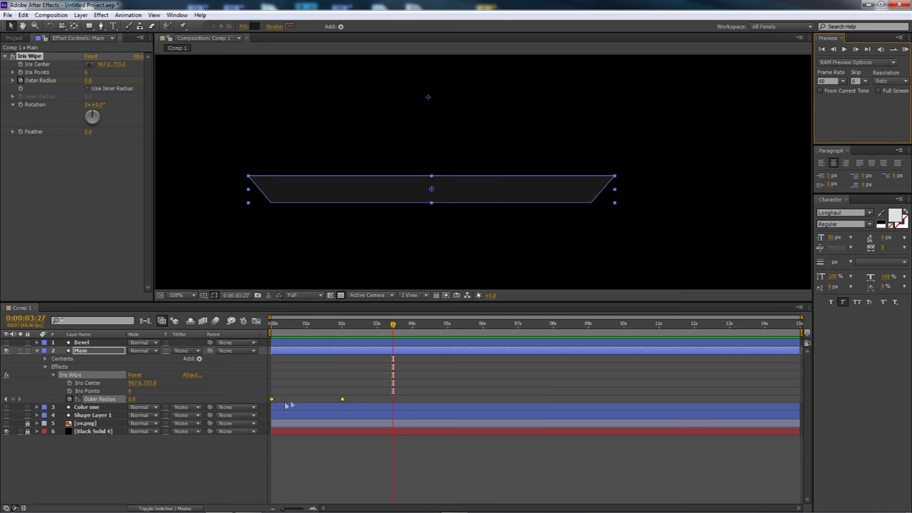
# Step: Select both Outer Radius keyframes of the Main layer and apply Easy Ease to them
pyautogui.moveTo(362, 397); pyautogui.dragTo(272, 400)
pyautogui.moveTo(360, 398); pyautogui.dragTo(262, 398)
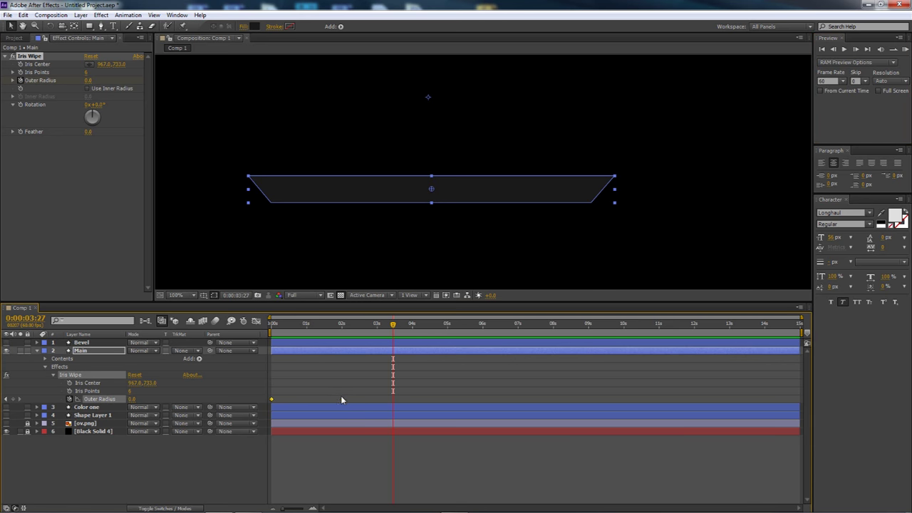
pyautogui.rightClick(343, 400)
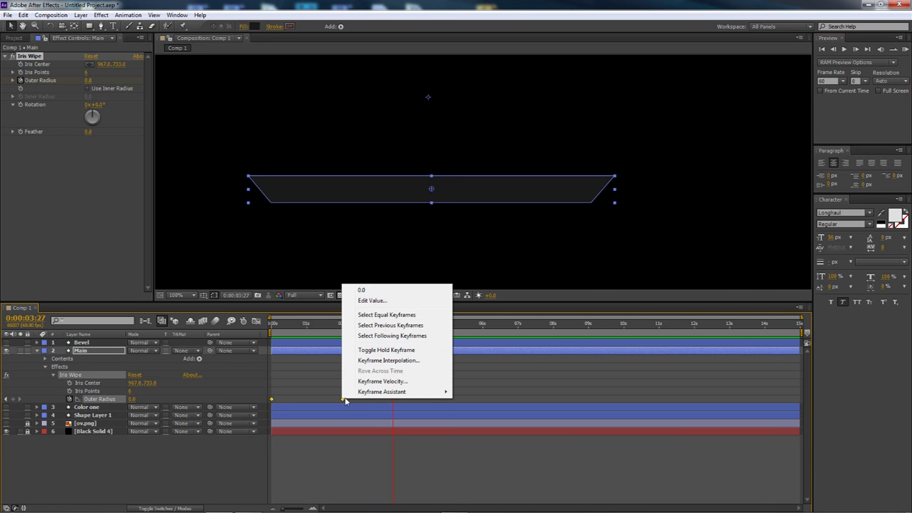
pyautogui.moveTo(379, 397)
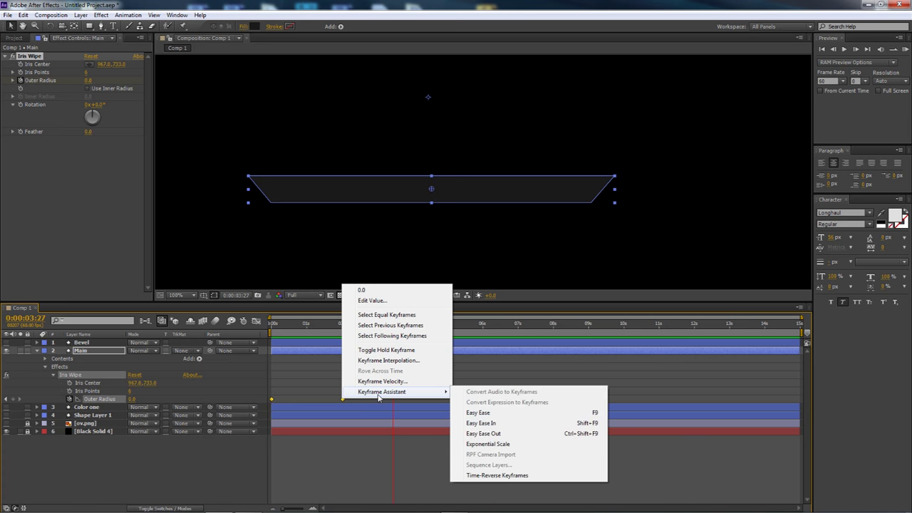
pyautogui.click(489, 413)
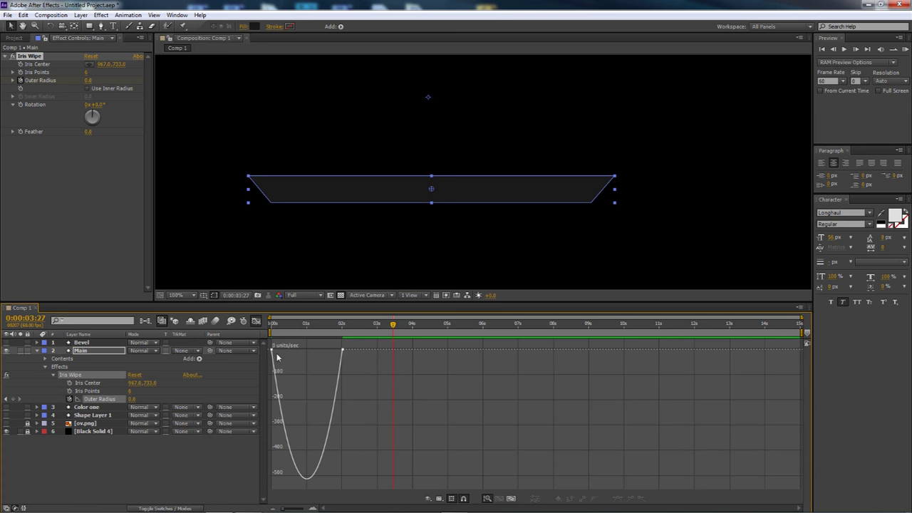
# Step: Reshape the Main layer's Outer Radius speed curve by lengthening the ease handles of both keyframes, then return to the layer bars
pyautogui.moveTo(272, 349)
pyautogui.click(272, 349)
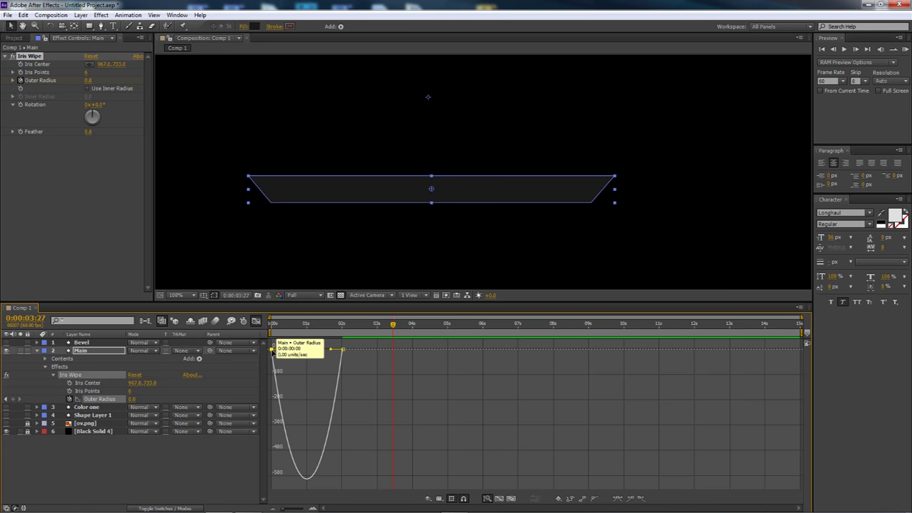
pyautogui.moveTo(284, 349); pyautogui.dragTo(300, 349)
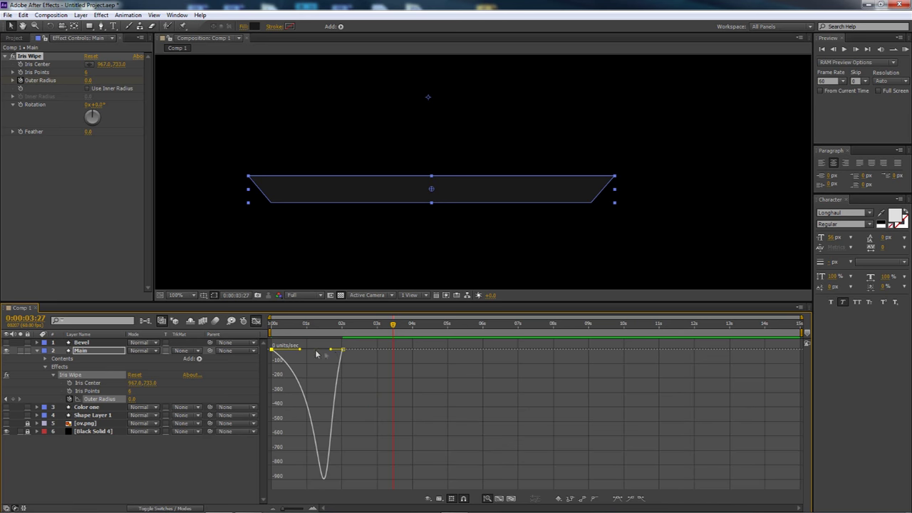
pyautogui.click(333, 353)
pyautogui.click(339, 365)
pyautogui.moveTo(330, 351); pyautogui.dragTo(324, 350)
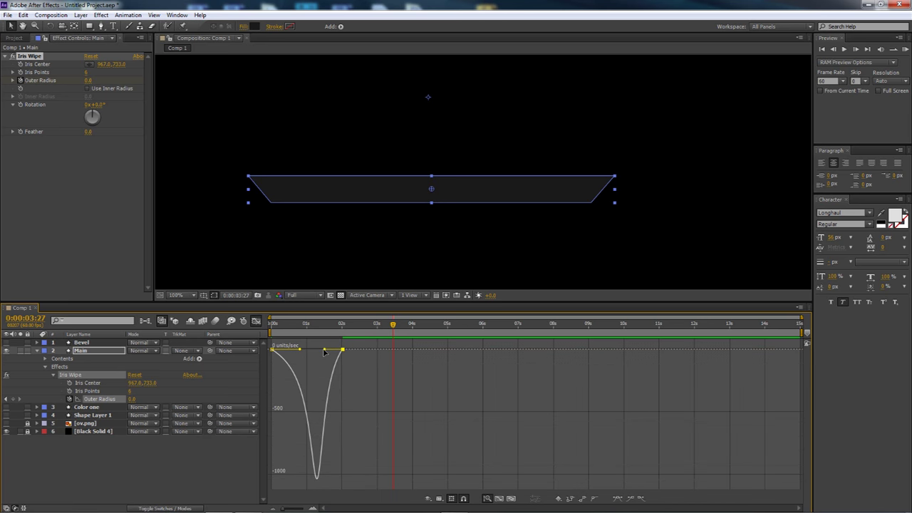
pyautogui.click(256, 320)
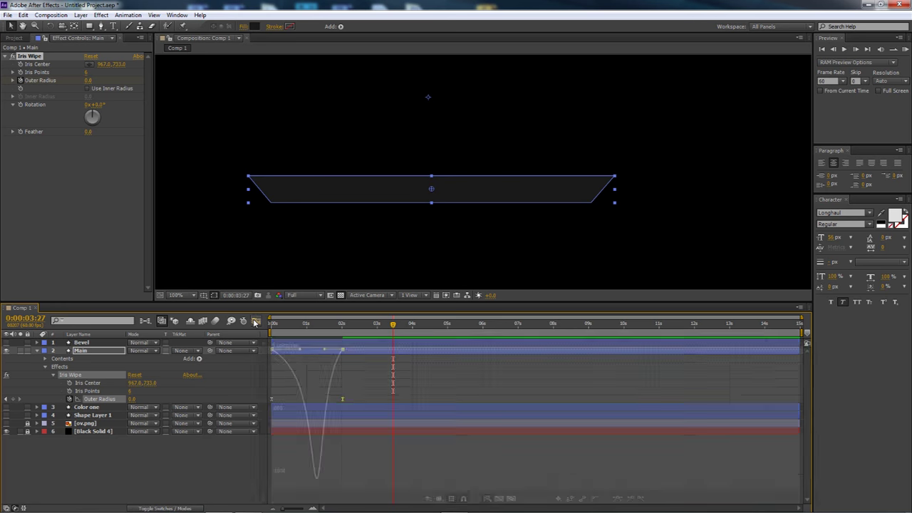
# Step: Run a RAM preview of the Main bar's reshaped iris wipe
pyautogui.click(904, 49)
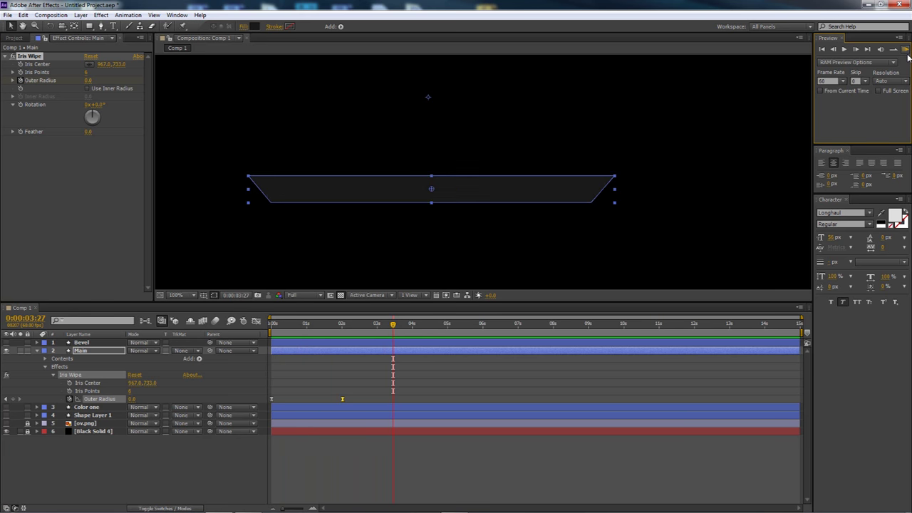
pyautogui.click(905, 49)
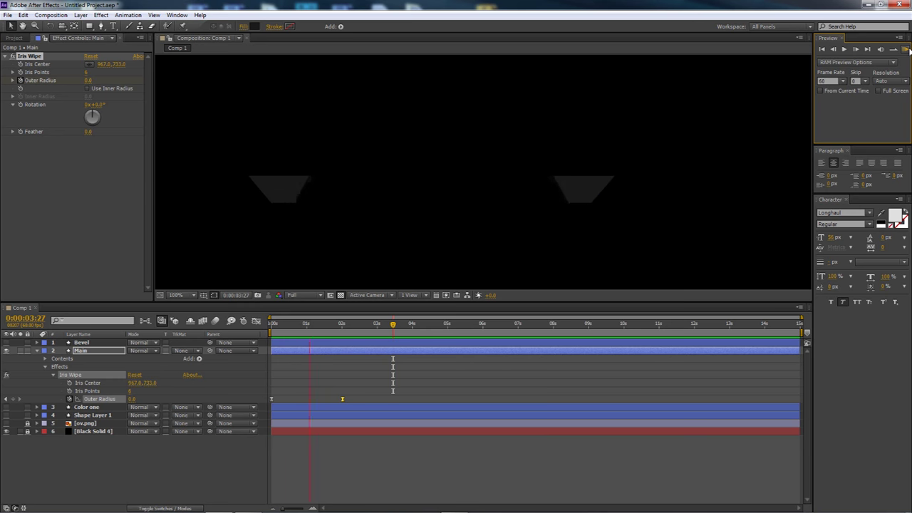
pyautogui.click(906, 49)
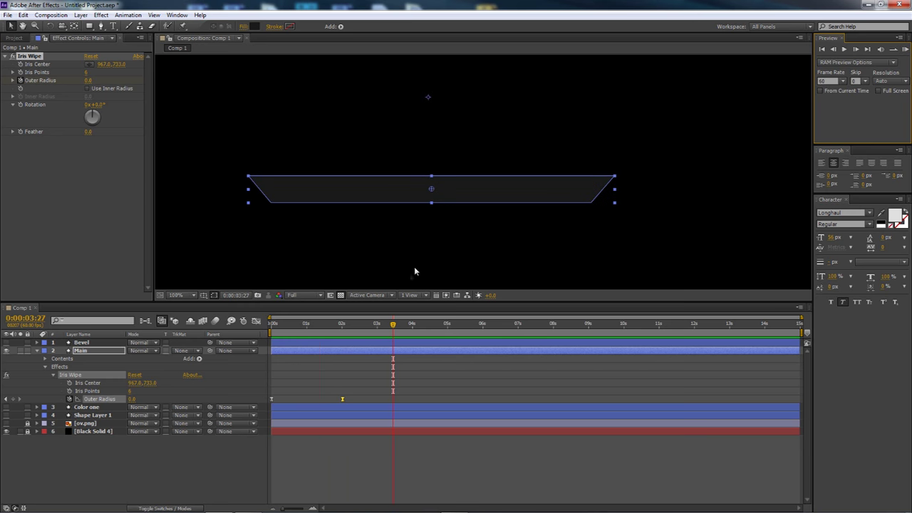
# Step: Collapse the Main layer, make the Bevel layer visible and move the current time to 0:00:01:34
pyautogui.moveTo(392, 326); pyautogui.dragTo(260, 322)
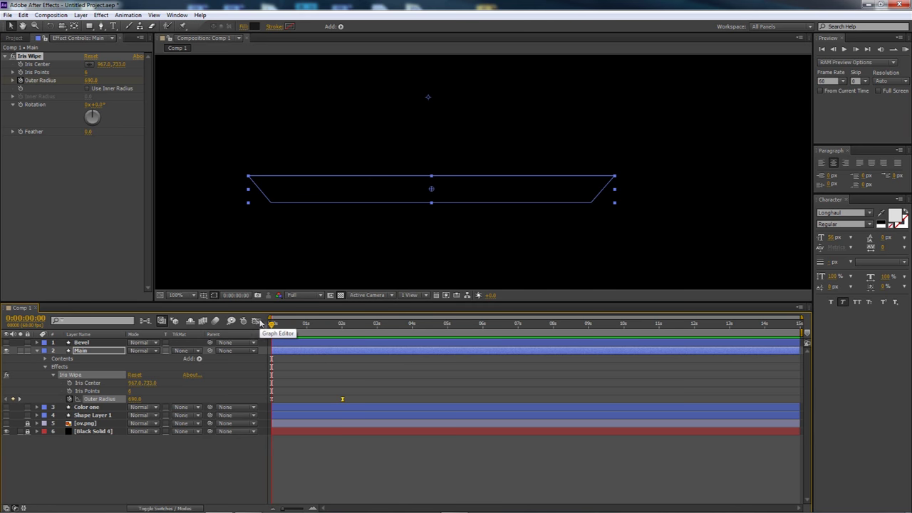
pyautogui.moveTo(272, 322)
pyautogui.mouseDown()
pyautogui.moveTo(341, 324)
pyautogui.moveTo(268, 331)
pyautogui.mouseUp()
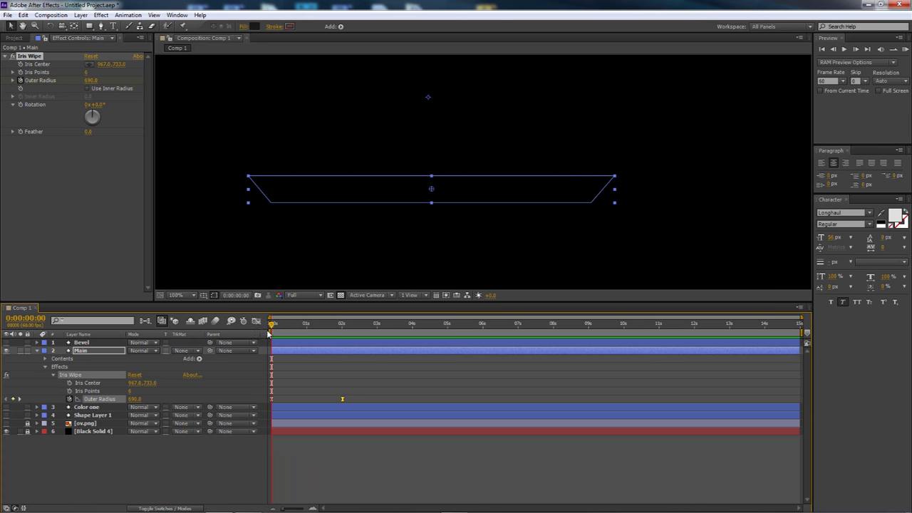
pyautogui.moveTo(270, 329); pyautogui.dragTo(342, 329)
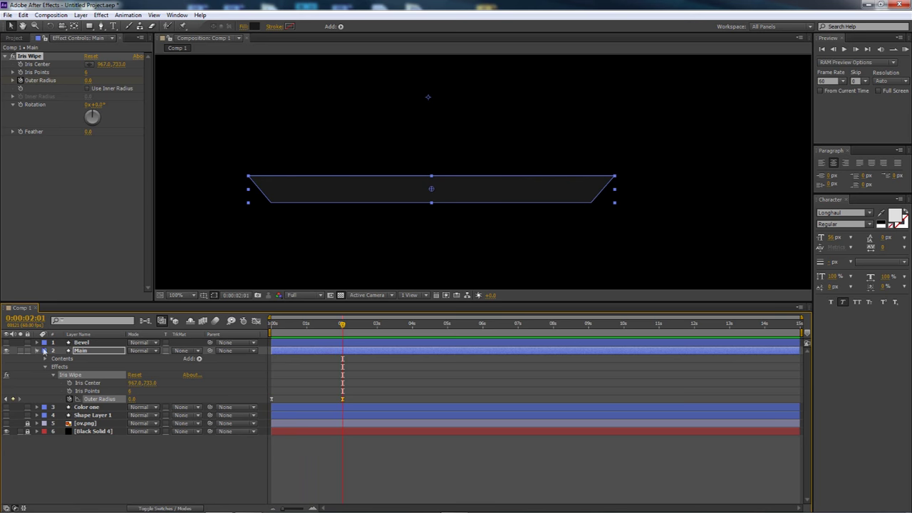
pyautogui.click(37, 350)
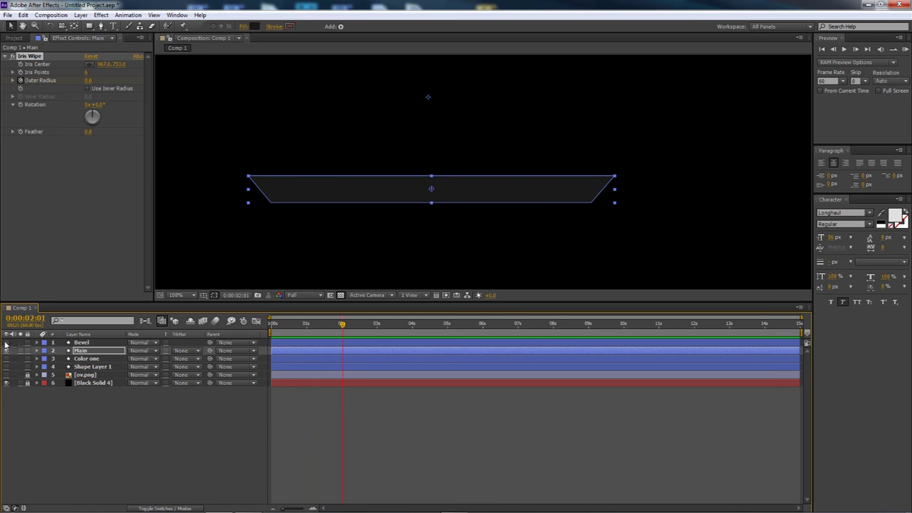
pyautogui.click(340, 325)
pyautogui.moveTo(340, 324); pyautogui.dragTo(328, 326)
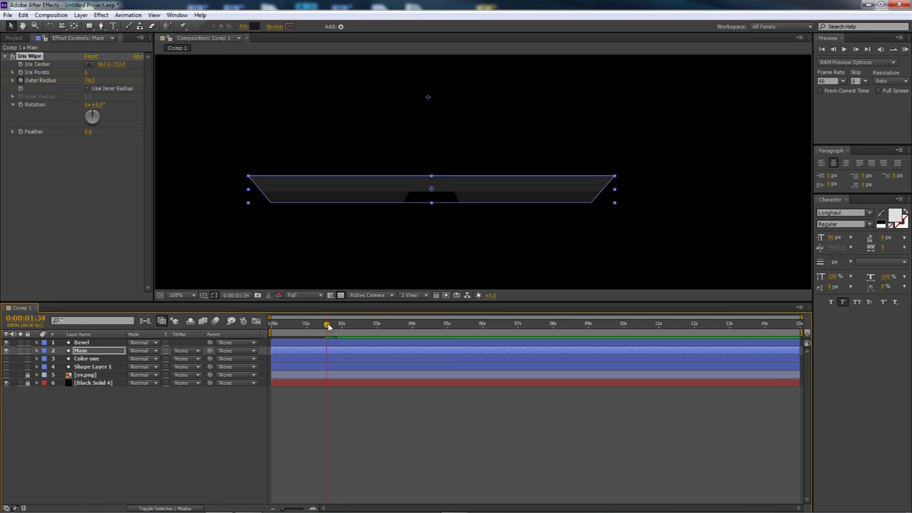
# Step: Apply the Iris Wipe transition to the Bevel layer and place its Iris Center mid-bar at 967, 724
pyautogui.click(82, 343)
pyautogui.click(81, 15)
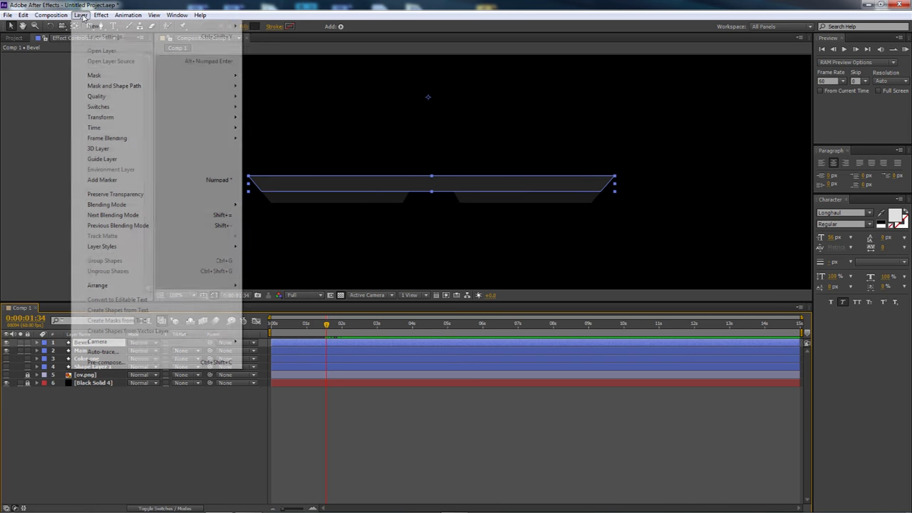
pyautogui.moveTo(95, 15)
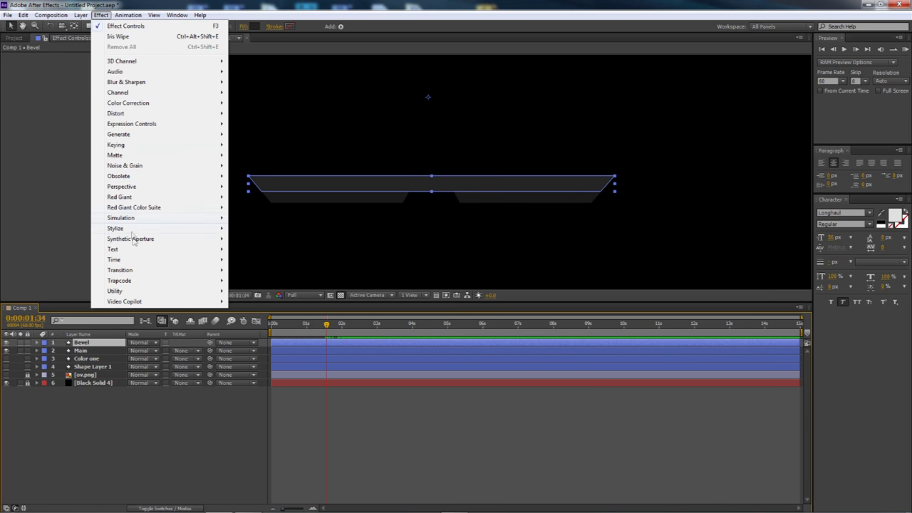
pyautogui.moveTo(132, 277)
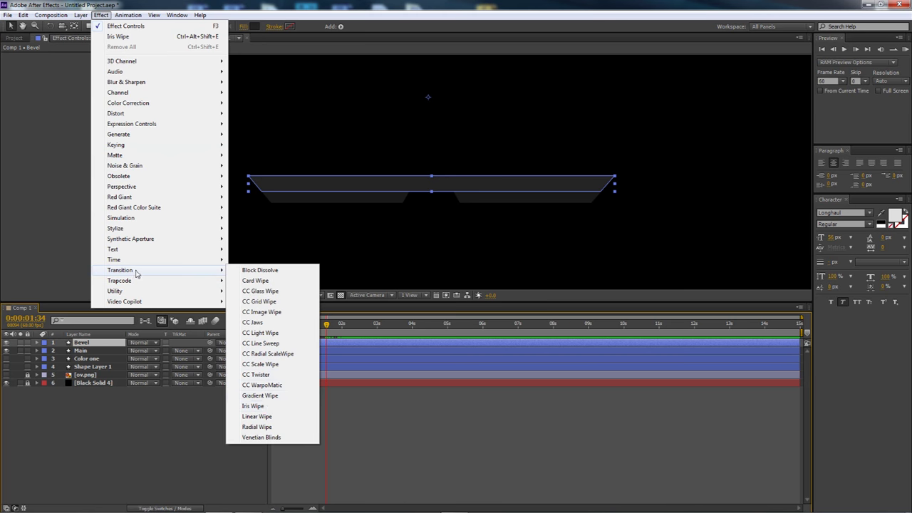
pyautogui.click(265, 402)
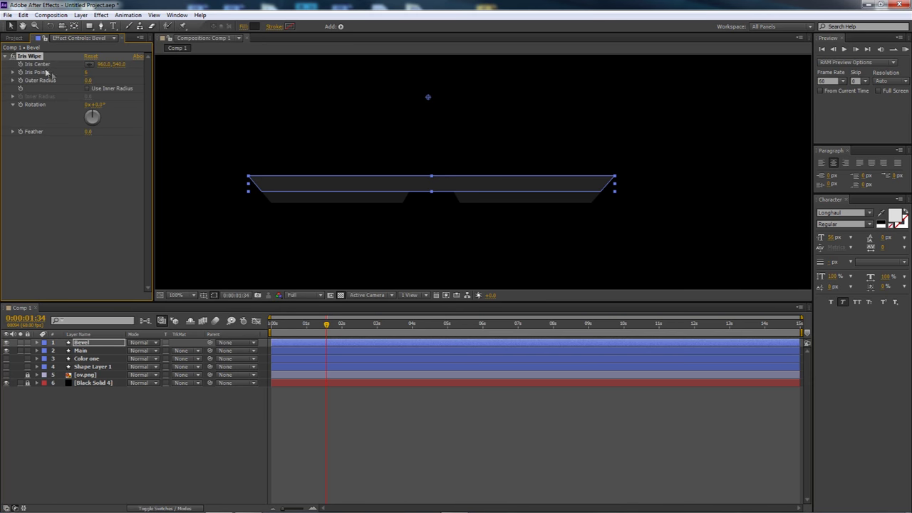
pyautogui.click(89, 65)
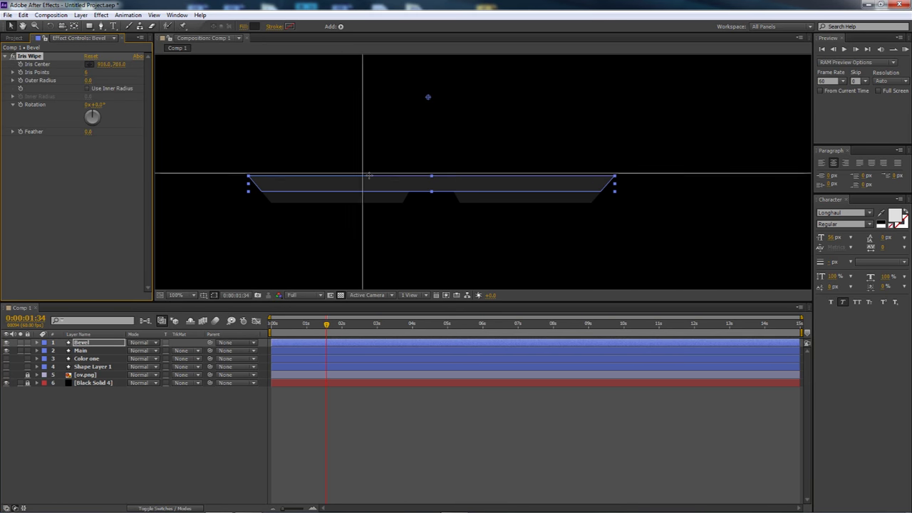
pyautogui.click(431, 184)
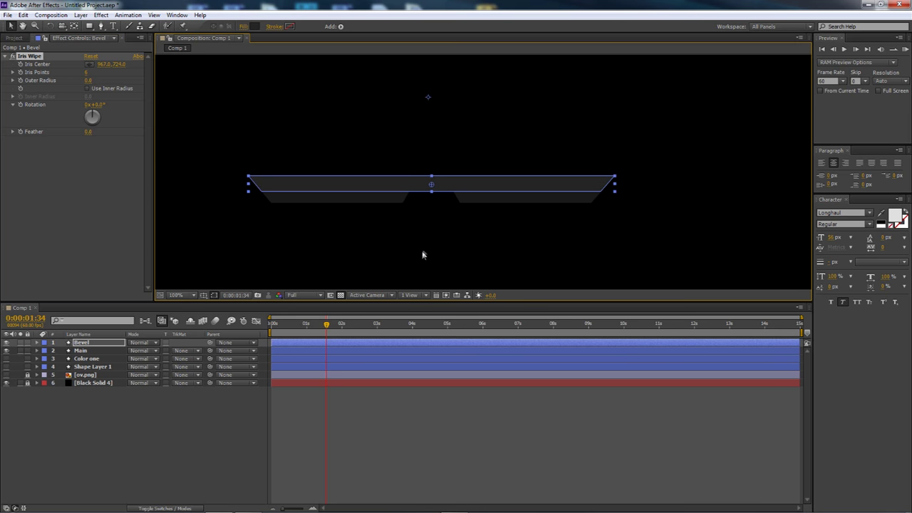
# Step: Keyframe the Bevel layer's Outer Radius at 690 at 0:00:01:34 and at 0 at 0:00:02:00
pyautogui.click(85, 80)
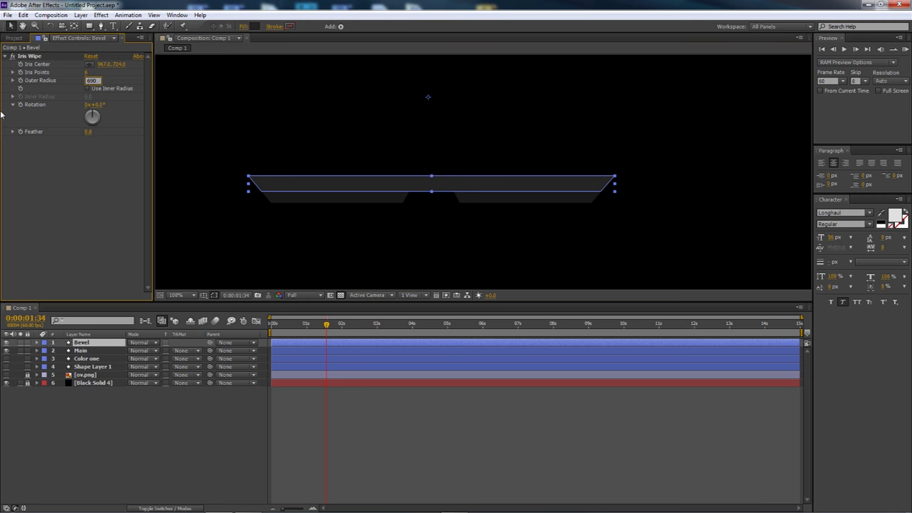
pyautogui.press('Return')
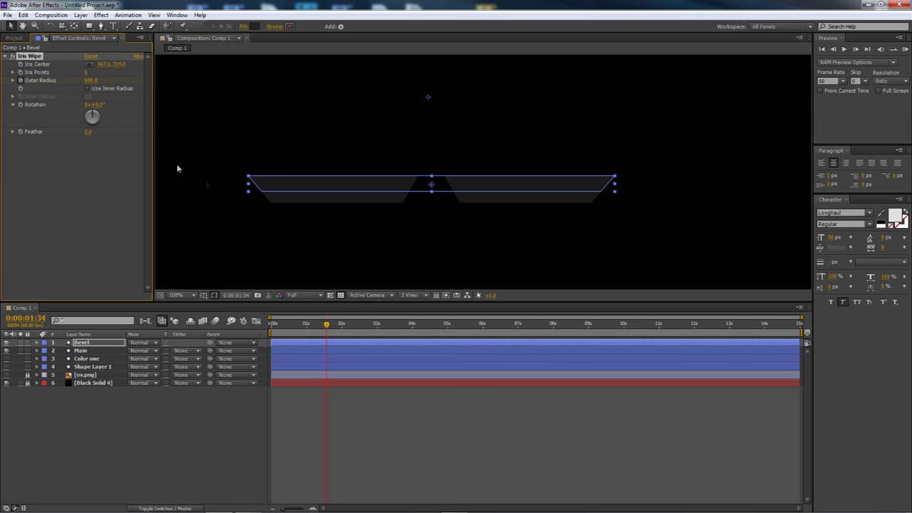
pyautogui.moveTo(326, 325); pyautogui.dragTo(342, 330)
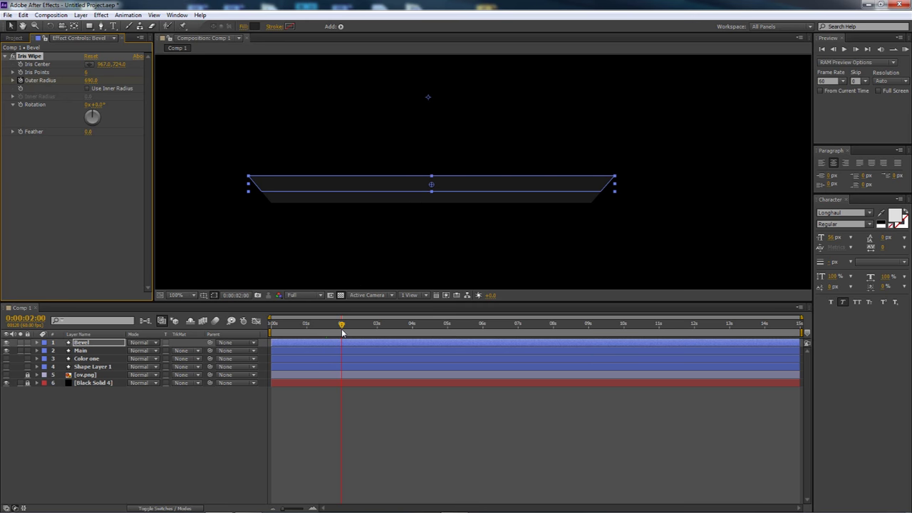
pyautogui.click(93, 80)
pyautogui.write('0')
pyautogui.press('Return')
# Step: Deselect the layers, preview the Bevel and Main wipes together and scrub to 0:00:01:58
pyautogui.click(237, 418)
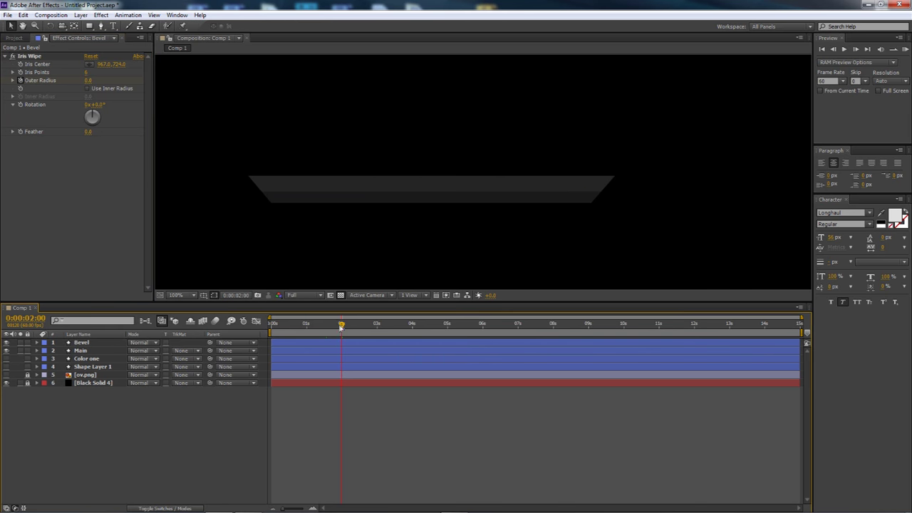
pyautogui.press('KP_0')
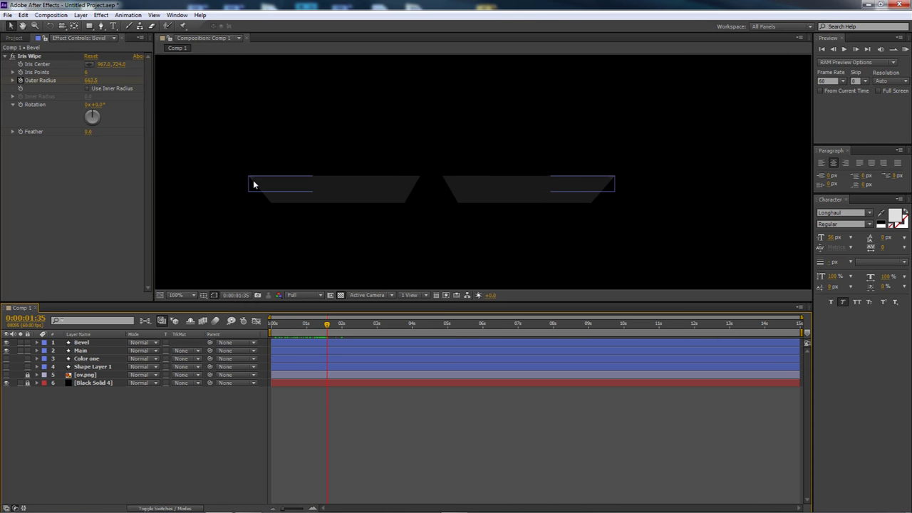
pyautogui.moveTo(327, 325); pyautogui.dragTo(340, 332)
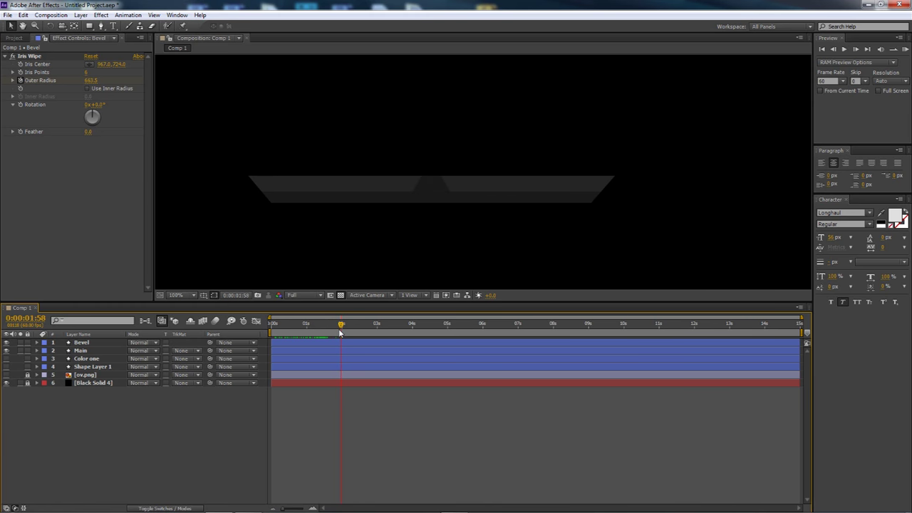
# Step: Reveal the Bevel layer's Outer Radius keyframes, select both and apply Easy Ease to them
pyautogui.click(103, 345)
pyautogui.press('u')
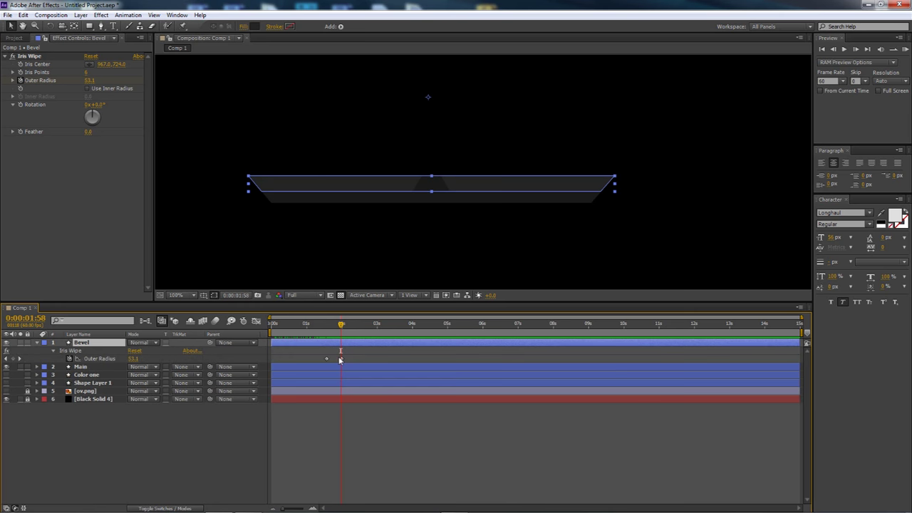
pyautogui.moveTo(323, 359); pyautogui.dragTo(344, 363)
pyautogui.rightClick(343, 360)
pyautogui.moveTo(385, 467)
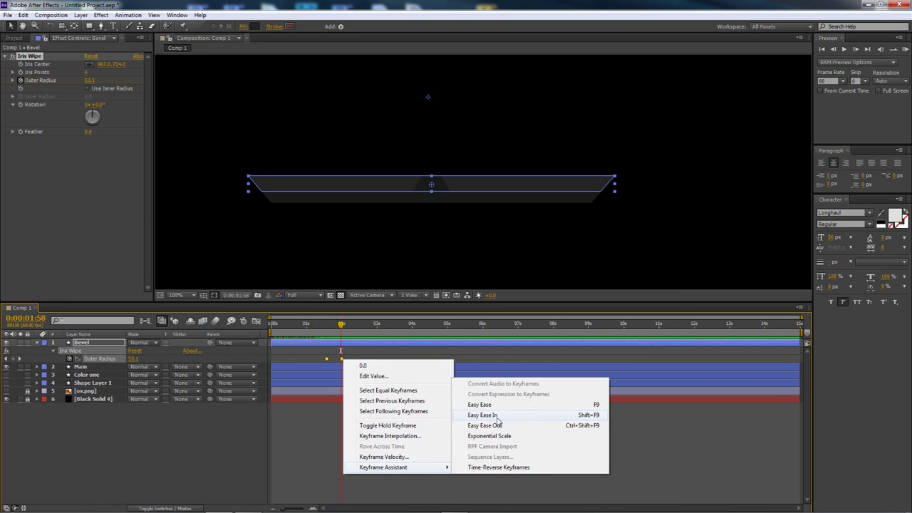
pyautogui.click(497, 416)
# Step: Lengthen the ease handles on the Bevel layer's Outer Radius speed curve to about 65% influence and preview the result
pyautogui.click(256, 322)
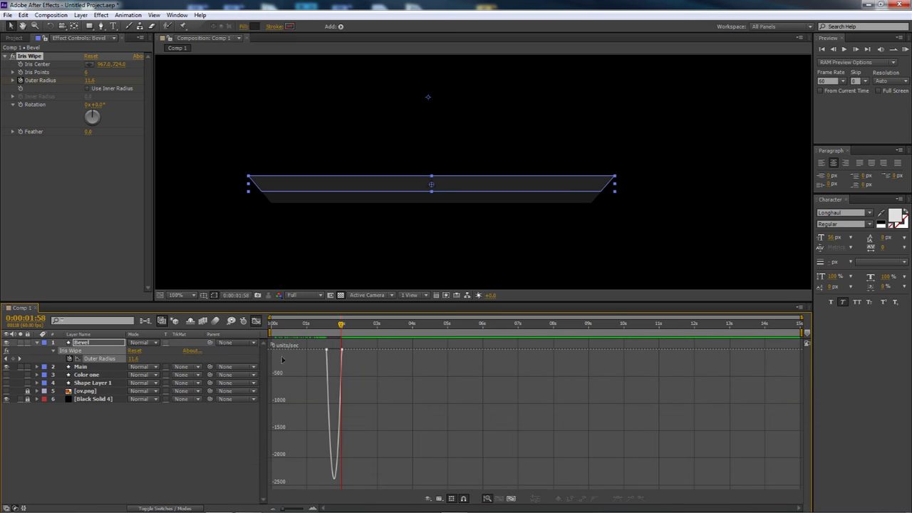
pyautogui.click(331, 351)
pyautogui.moveTo(331, 351); pyautogui.dragTo(339, 350)
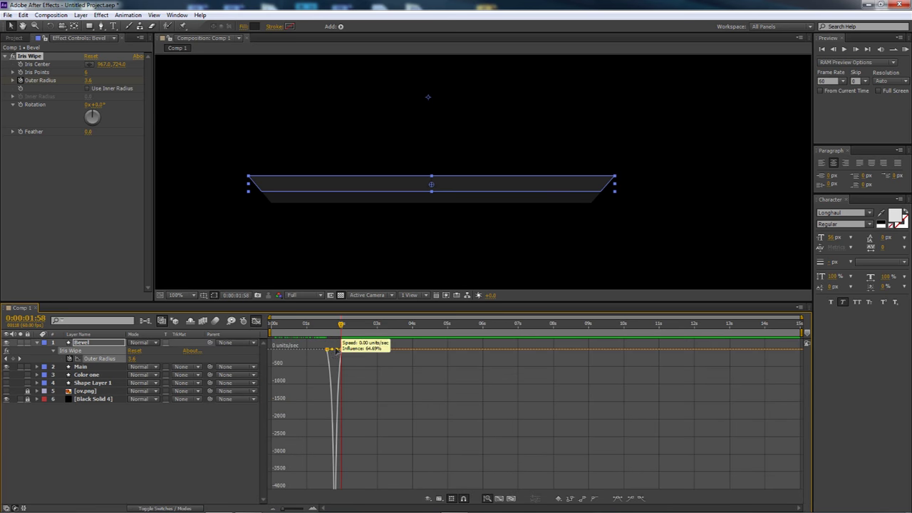
pyautogui.click(256, 321)
pyautogui.click(903, 49)
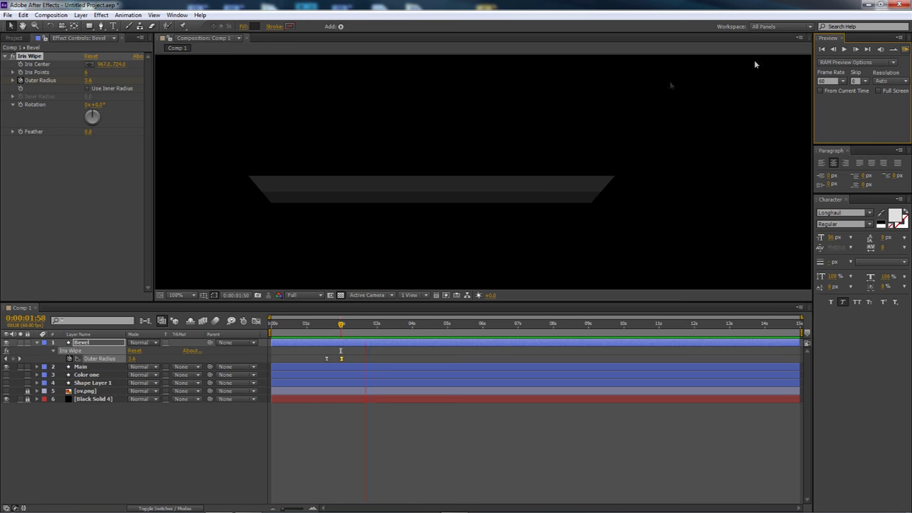
pyautogui.press('space')
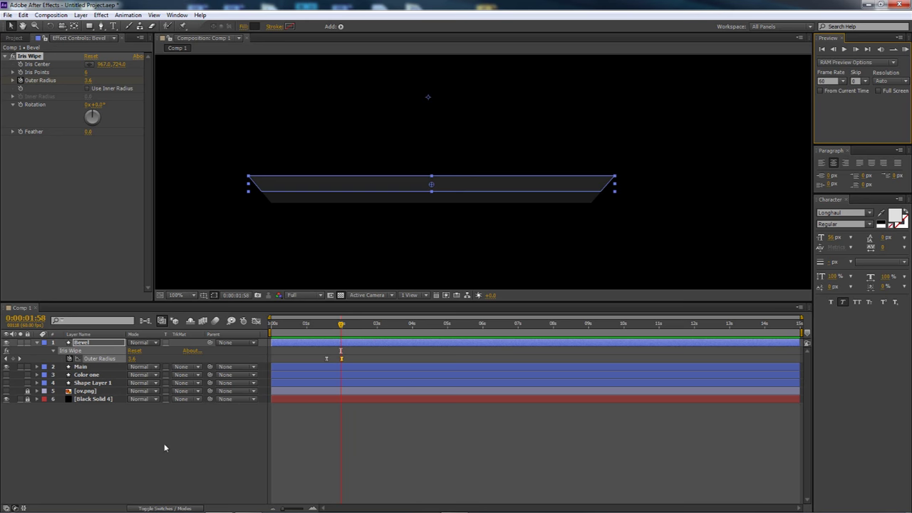
# Step: Collapse the Bevel layer's properties and make the Color one layer visible
pyautogui.click(36, 344)
pyautogui.click(89, 358)
pyautogui.click(6, 358)
pyautogui.click(109, 414)
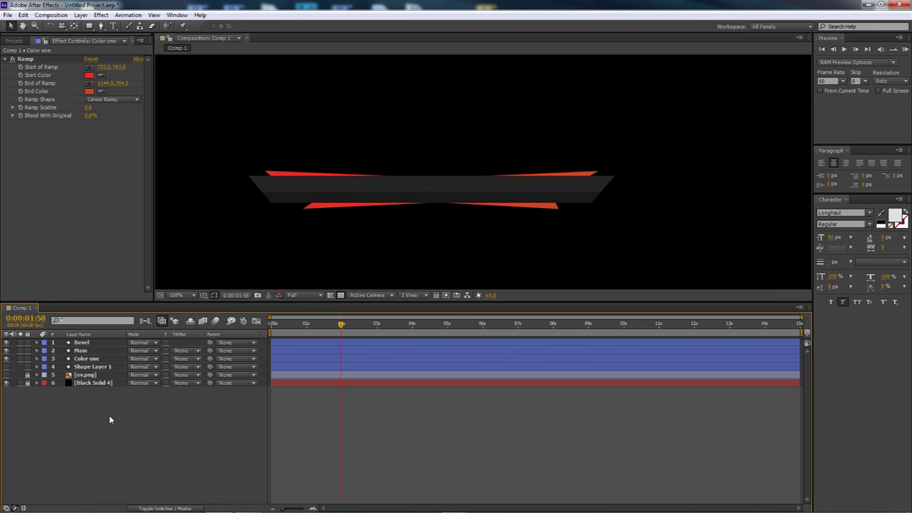
# Step: Apply the CC Jaws transition to the Color one layer and keyframe its Completion at 100% at 0:00:02:00
pyautogui.click(103, 360)
pyautogui.moveTo(342, 325)
pyautogui.mouseDown()
pyautogui.moveTo(357, 329)
pyautogui.moveTo(342, 332)
pyautogui.mouseUp()
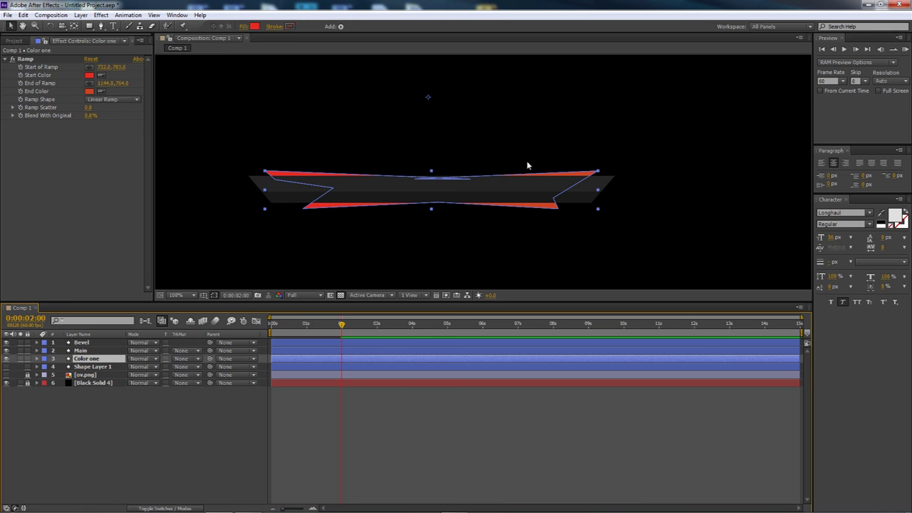
pyautogui.click(102, 16)
pyautogui.moveTo(136, 270)
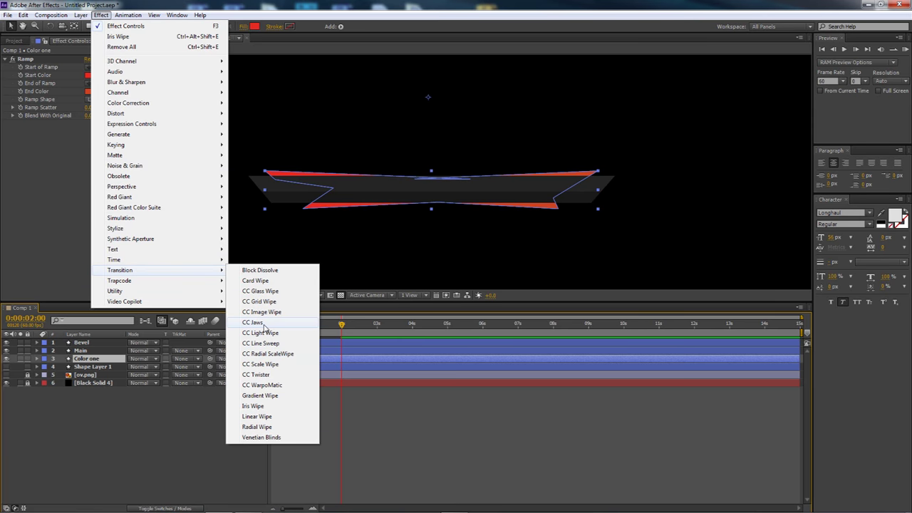
pyautogui.click(265, 324)
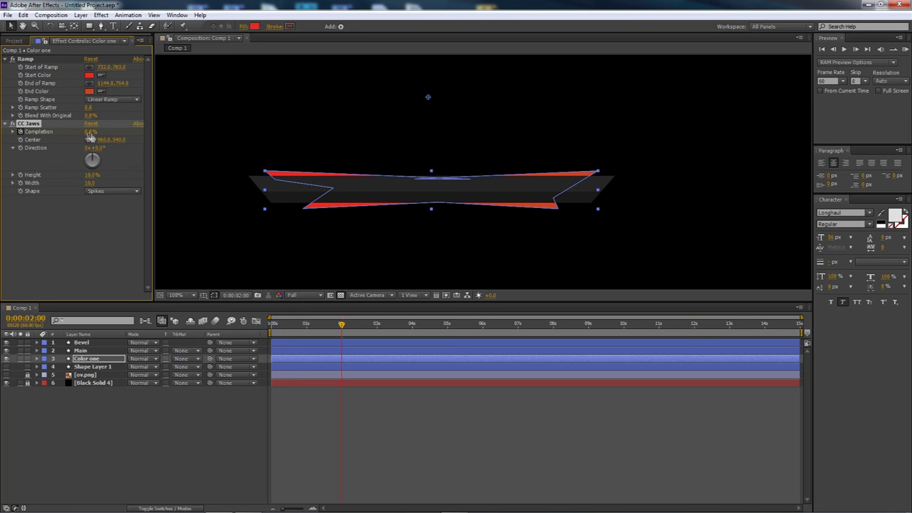
pyautogui.moveTo(91, 131); pyautogui.dragTo(172, 143)
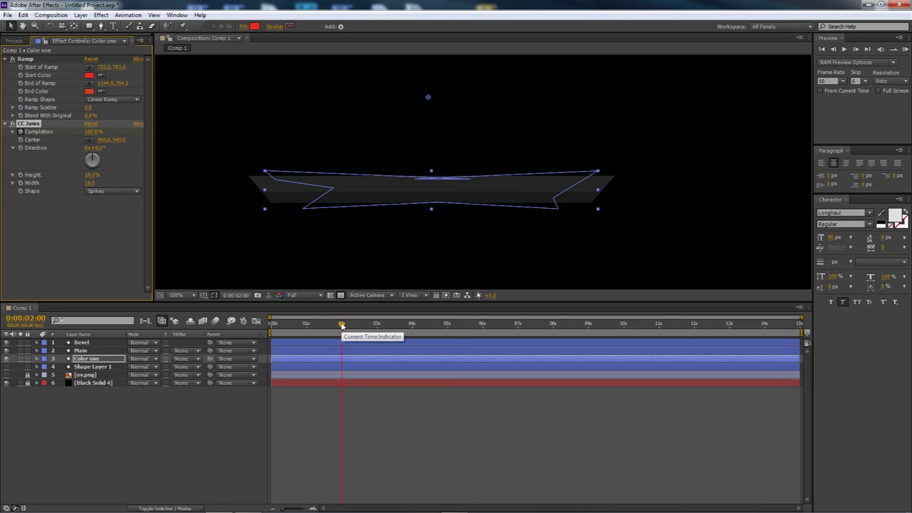
# Step: Keyframe the CC Jaws Completion of the Color one layer at 6% at 0:00:02:32
pyautogui.moveTo(341, 324); pyautogui.dragTo(364, 336)
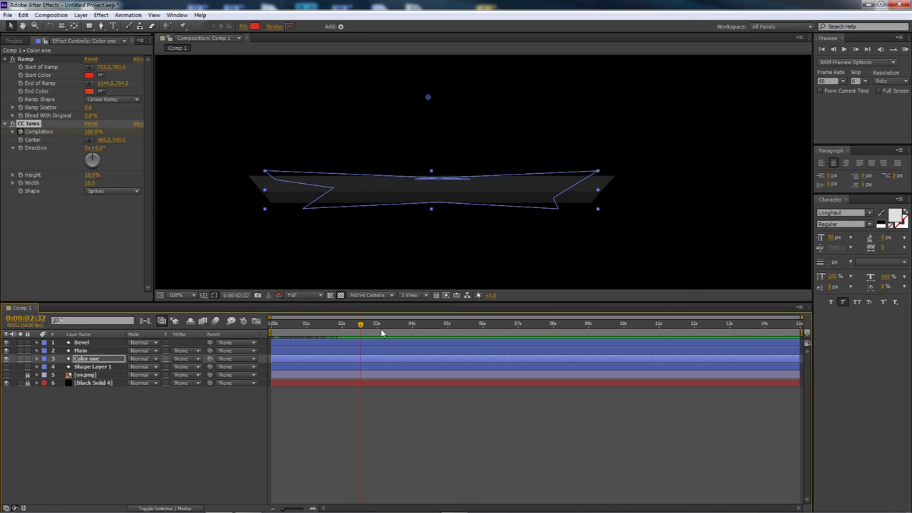
pyautogui.moveTo(92, 132); pyautogui.dragTo(46, 145)
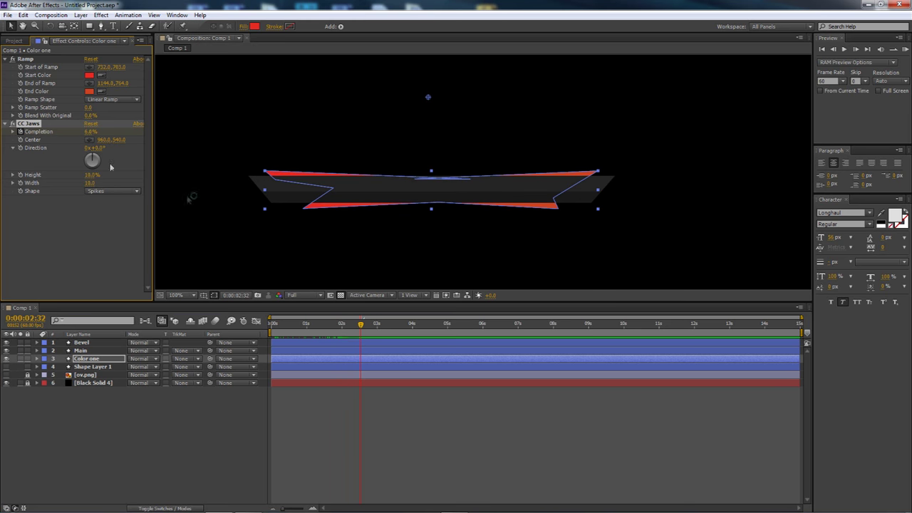
pyautogui.moveTo(361, 324); pyautogui.dragTo(271, 327)
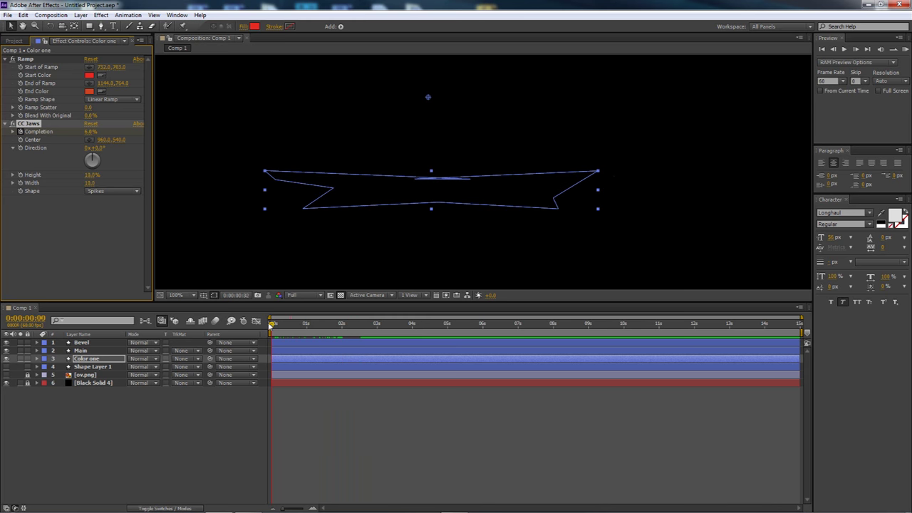
# Step: Reveal the Color one layer's Completion keyframes, select both and apply Easy Ease to them
pyautogui.click(84, 358)
pyautogui.press('u')
pyautogui.moveTo(317, 375); pyautogui.dragTo(365, 377)
pyautogui.rightClick(360, 375)
pyautogui.moveTo(413, 481)
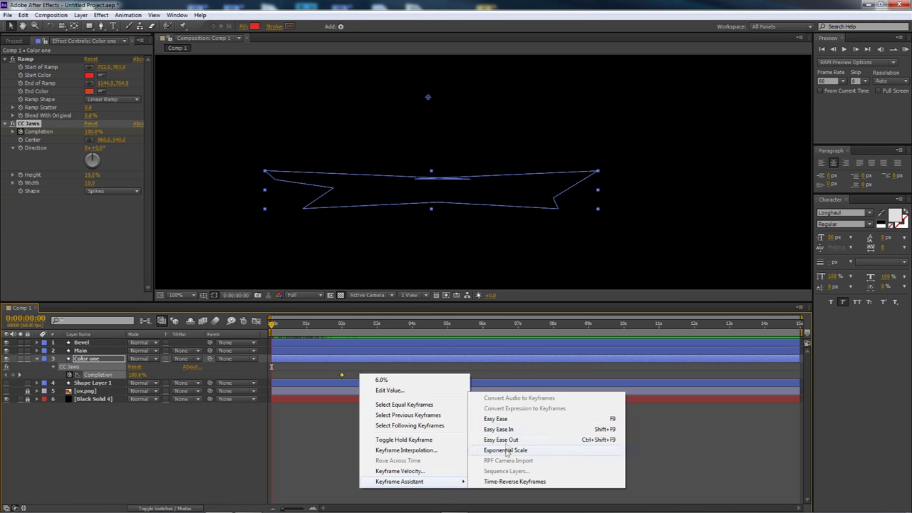
pyautogui.click(507, 451)
# Step: Lengthen the ease handles on Color one's Completion speed curve to form a sharp central peak, and return to the layer bars
pyautogui.click(256, 321)
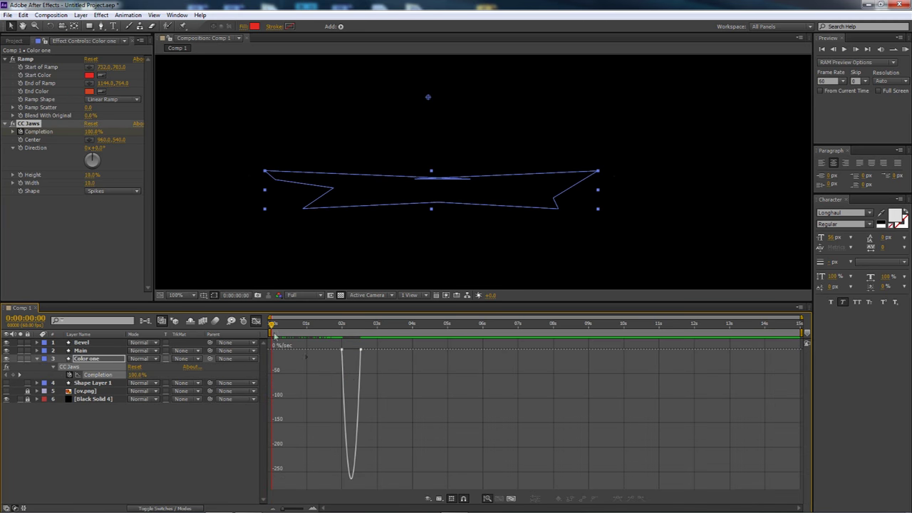
pyautogui.click(350, 356)
pyautogui.moveTo(285, 508); pyautogui.dragTo(293, 508)
pyautogui.moveTo(390, 351); pyautogui.dragTo(402, 349)
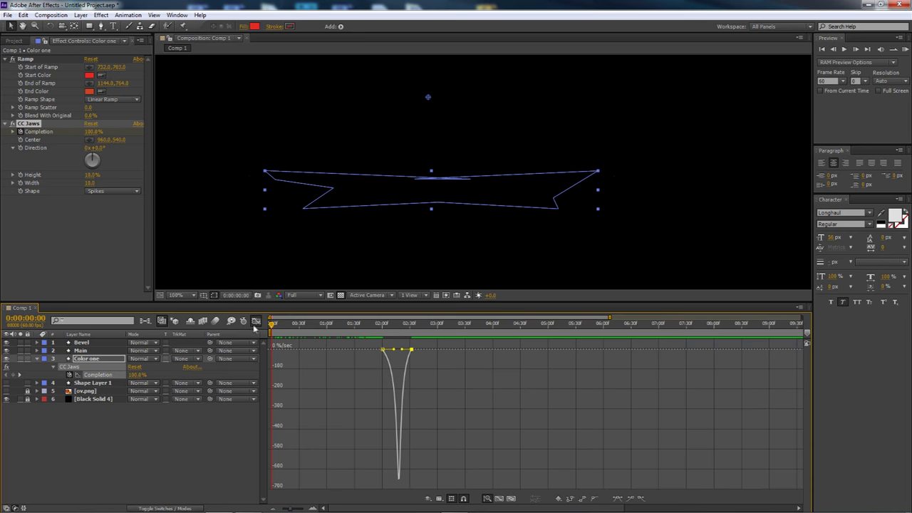
pyautogui.click(255, 324)
# Step: Deselect the layers and RAM-preview the overlay animation from the start, keeping Full resolution
pyautogui.click(905, 48)
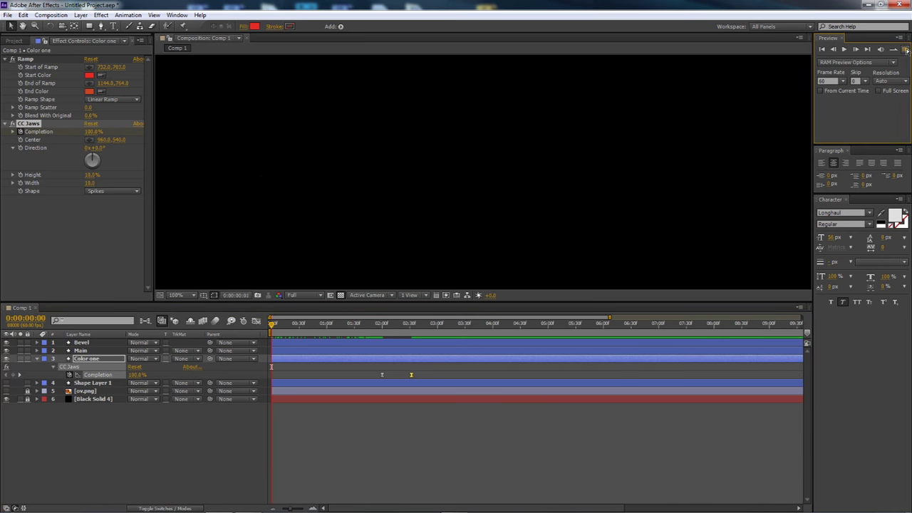
pyautogui.press('space')
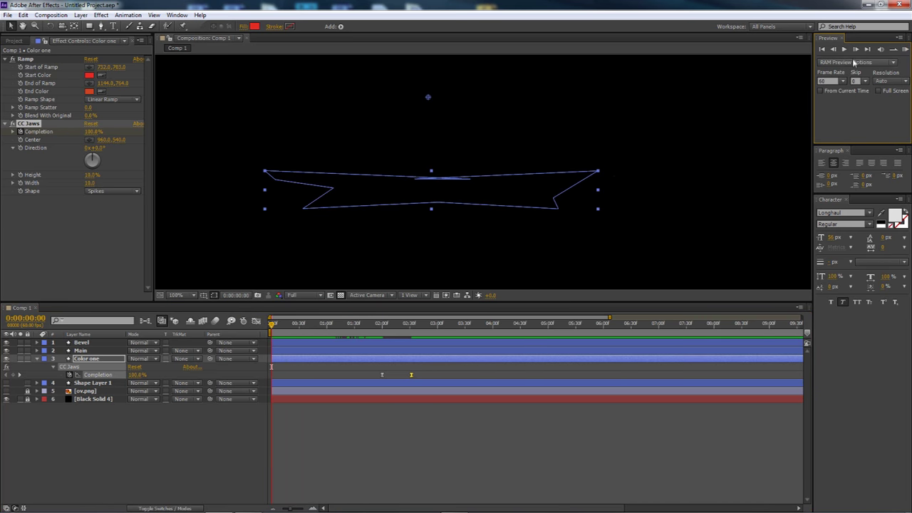
pyautogui.click(304, 296)
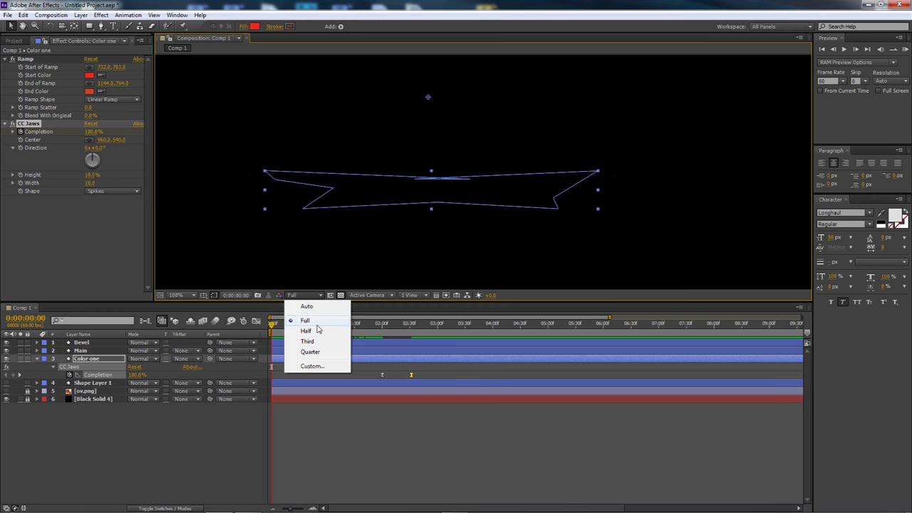
pyautogui.click(224, 431)
pyautogui.click(906, 52)
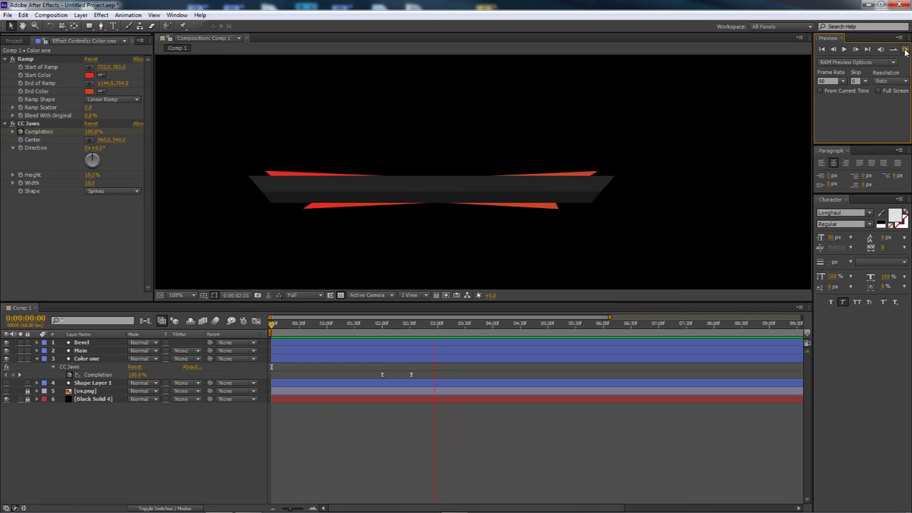
pyautogui.press('space')
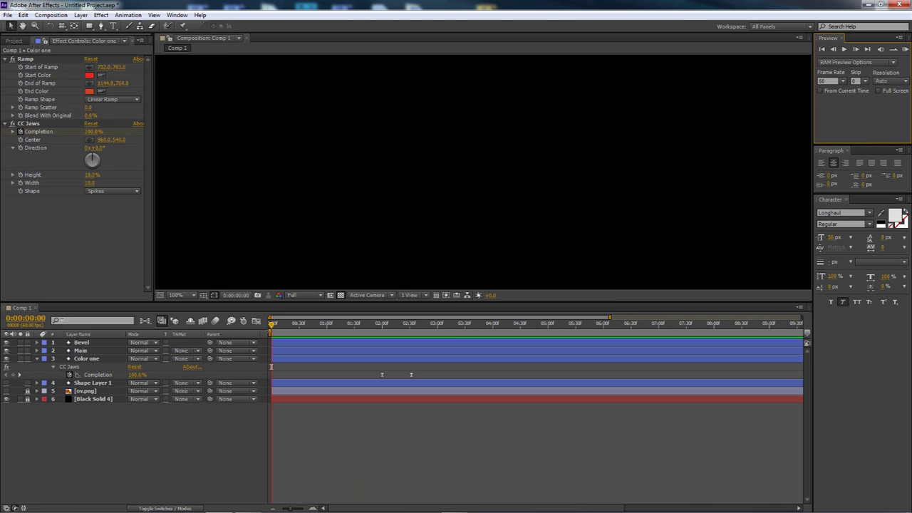
# Step: At 0:00:02:00, collapse the Color one layer's properties and make Shape Layer 1 visible and selected
pyautogui.moveTo(272, 322); pyautogui.dragTo(383, 328)
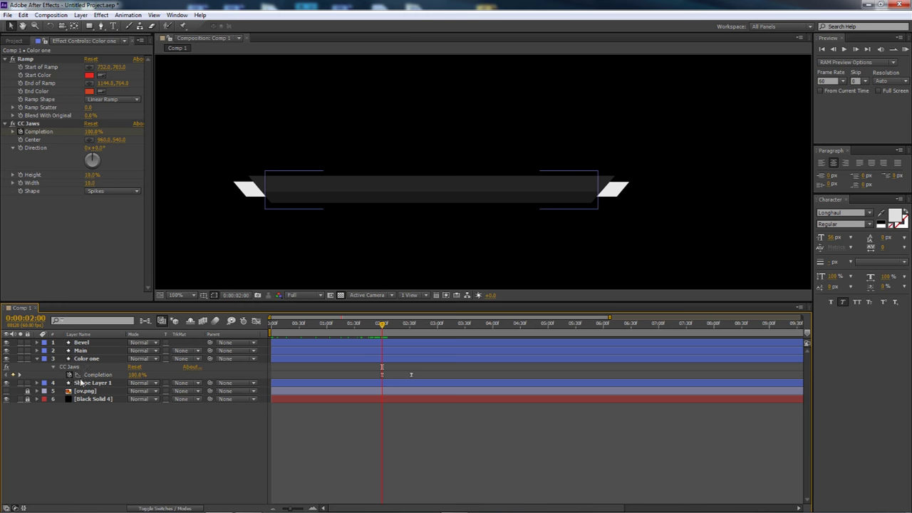
pyautogui.click(36, 359)
pyautogui.click(84, 366)
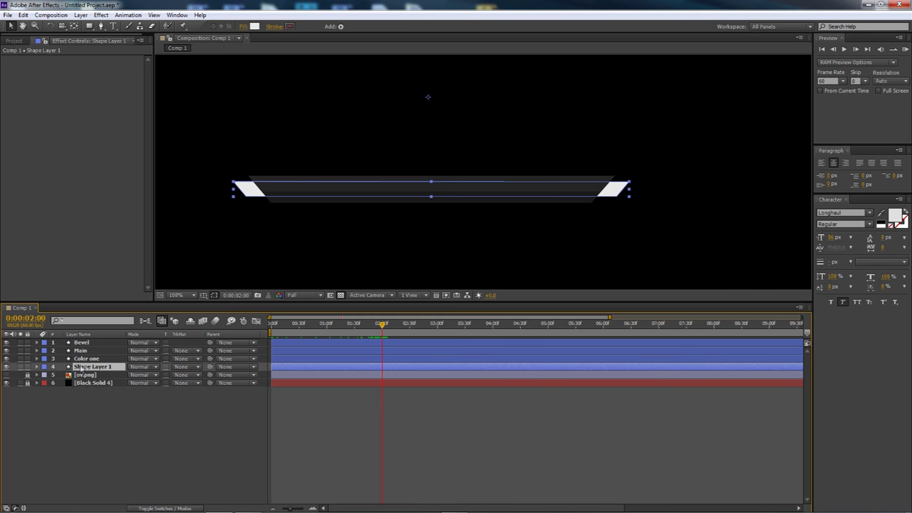
# Step: Try a Linear Wipe on Shape Layer 1 with Transition Completion at 37%, and reset the effect
pyautogui.click(101, 15)
pyautogui.moveTo(76, 13)
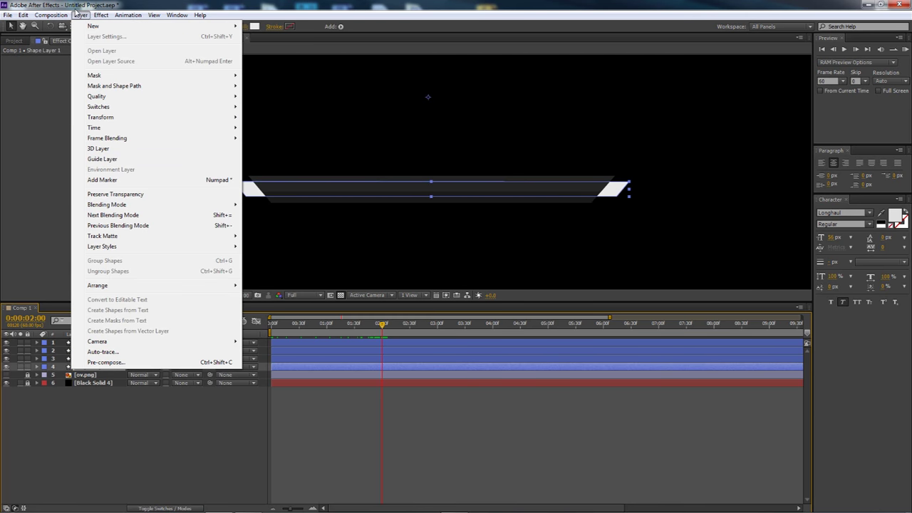
pyautogui.moveTo(143, 270)
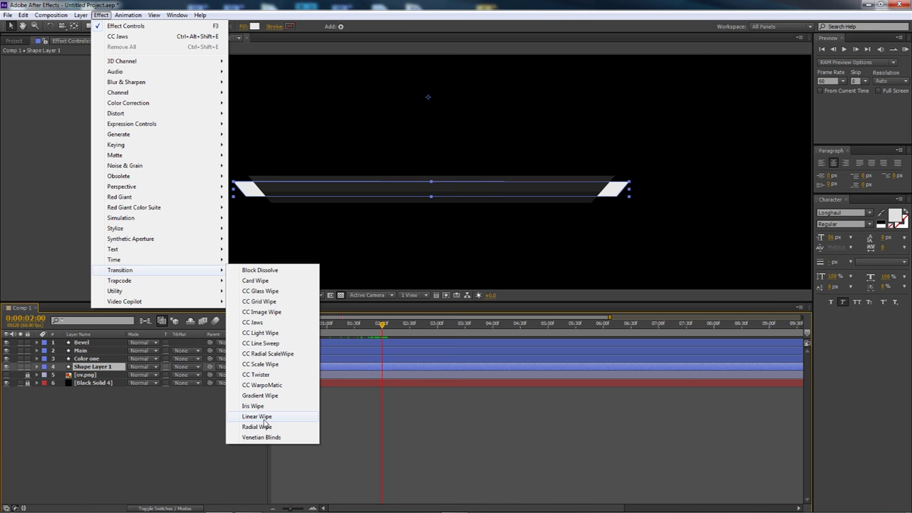
pyautogui.click(257, 416)
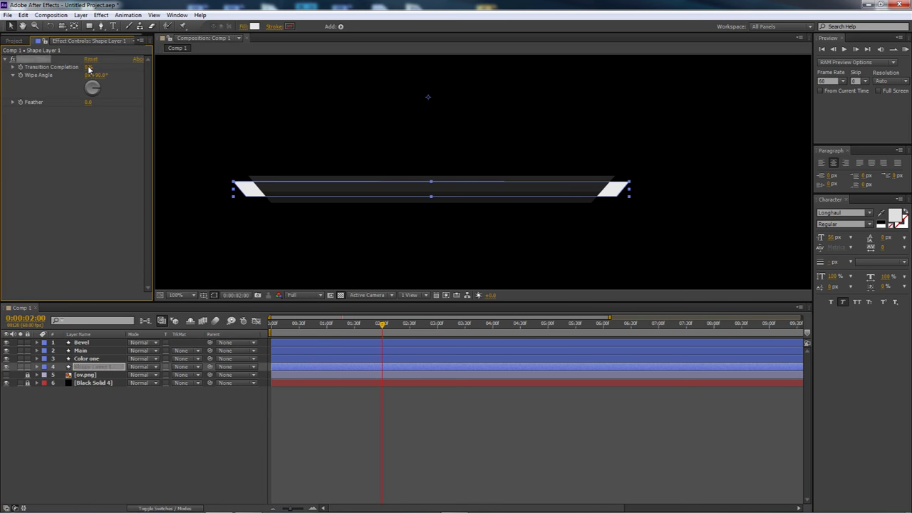
pyautogui.moveTo(89, 67); pyautogui.dragTo(100, 82)
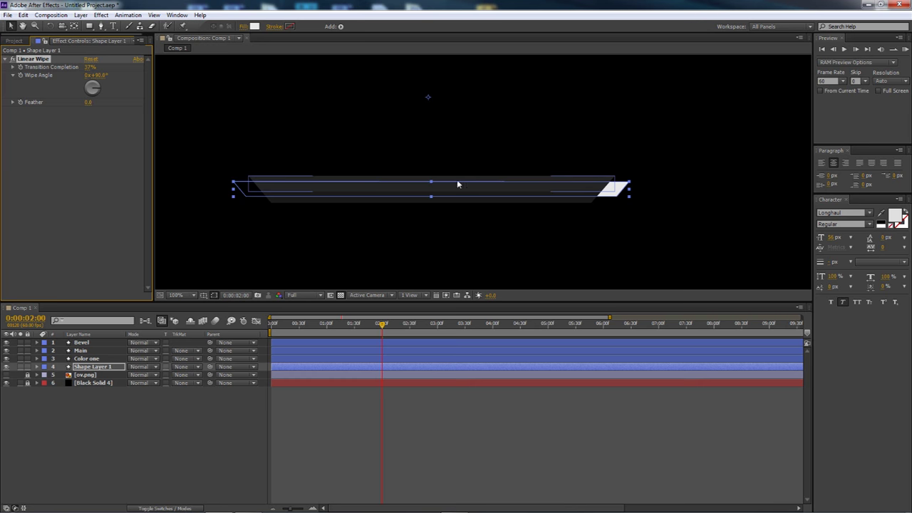
pyautogui.click(93, 61)
# Step: Apply the Iris Wipe transition to Shape Layer 1 and delete its Linear Wipe effect
pyautogui.click(101, 15)
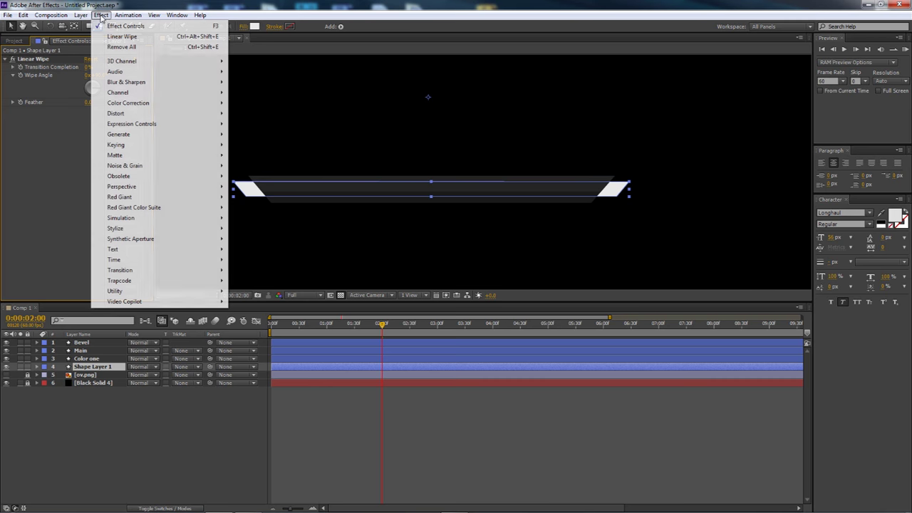
pyautogui.moveTo(123, 273)
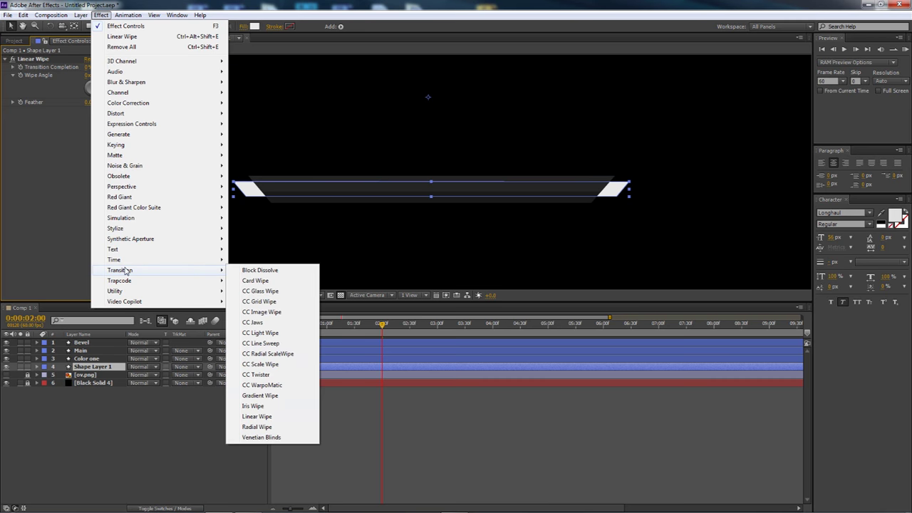
pyautogui.click(265, 408)
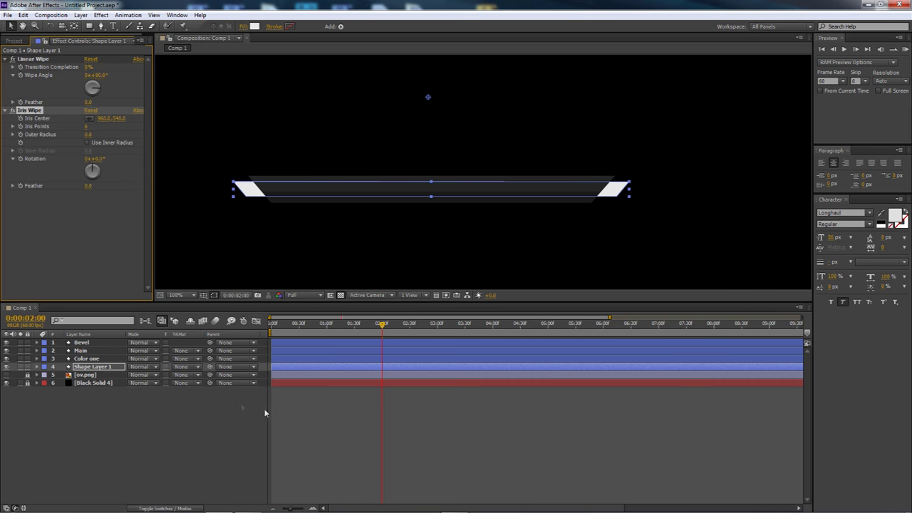
pyautogui.click(36, 59)
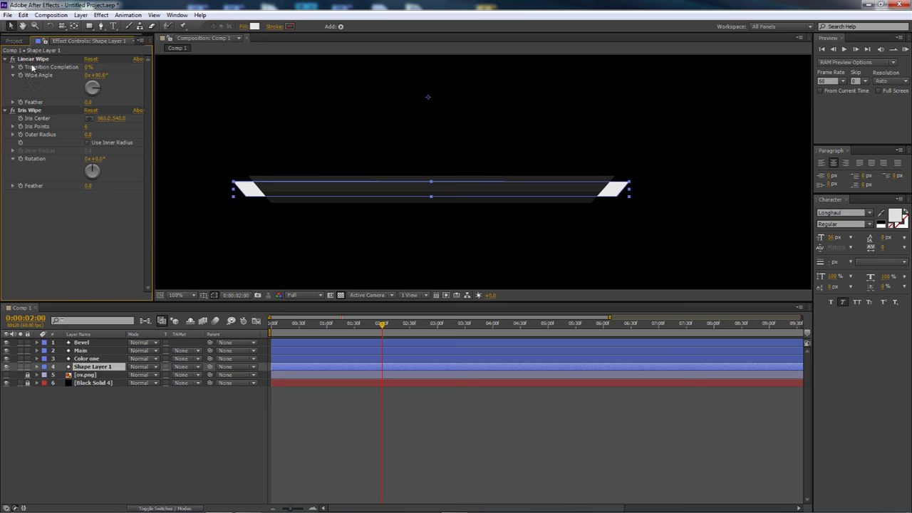
pyautogui.click(35, 61)
pyautogui.press('Delete')
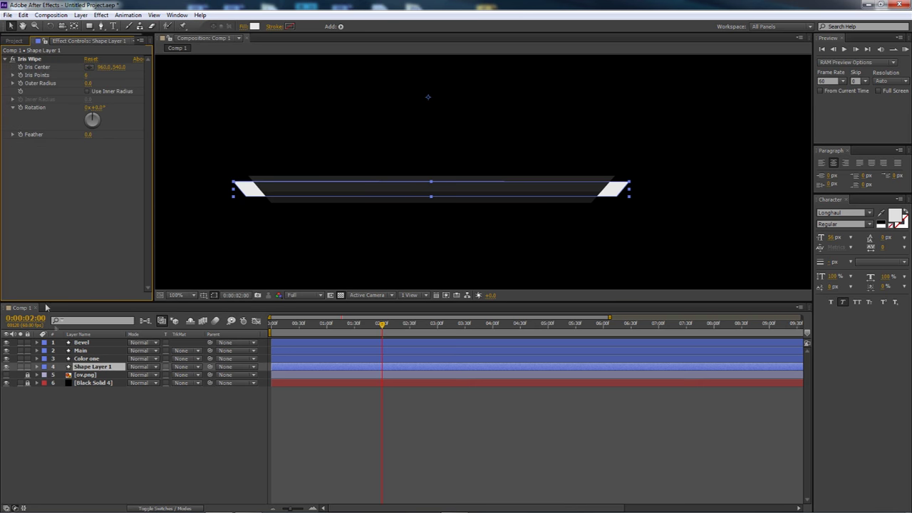
# Step: Place the Iris Center at the middle of Shape Layer 1's bar and keyframe Outer Radius at 741 at 0:00:02:00
pyautogui.click(89, 67)
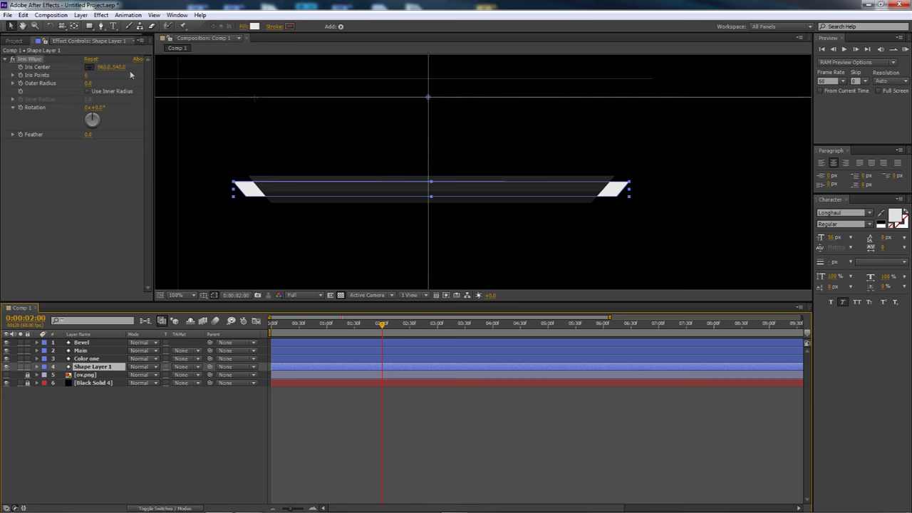
pyautogui.click(432, 188)
pyautogui.moveTo(89, 86); pyautogui.dragTo(89, 86)
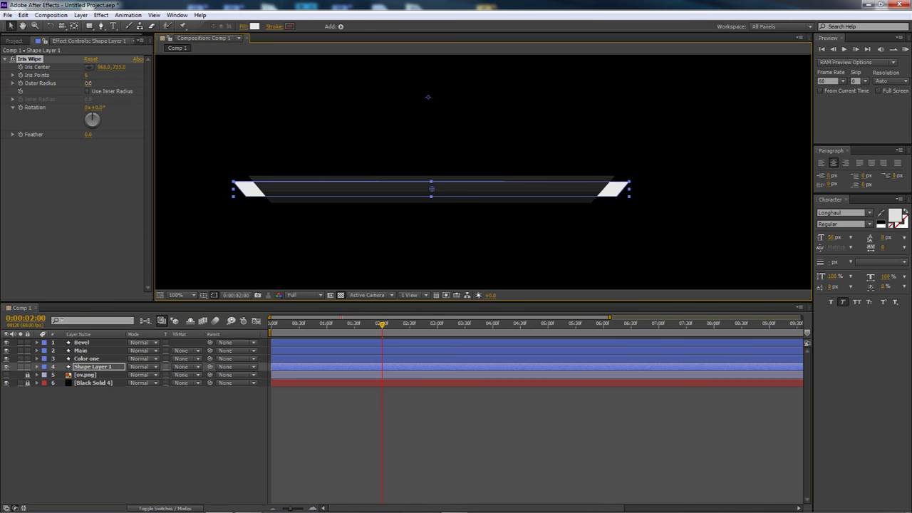
pyautogui.click(89, 83)
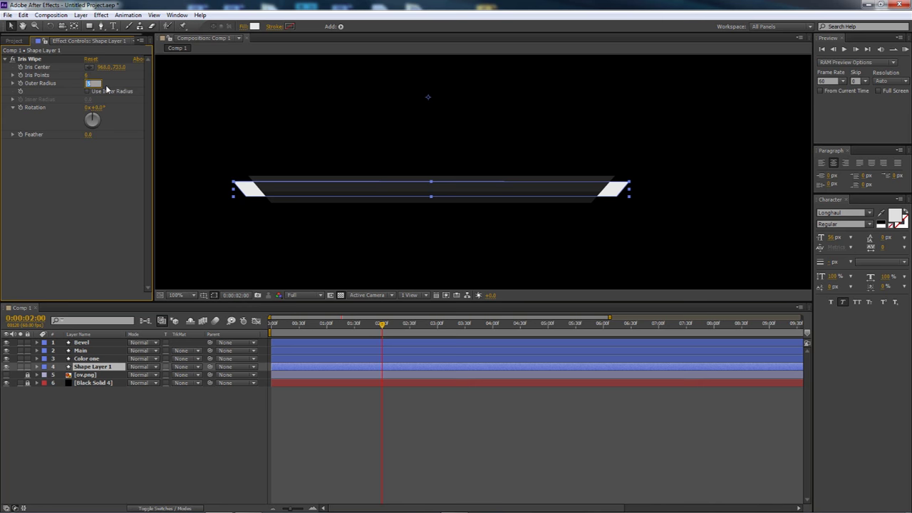
pyautogui.press('Return')
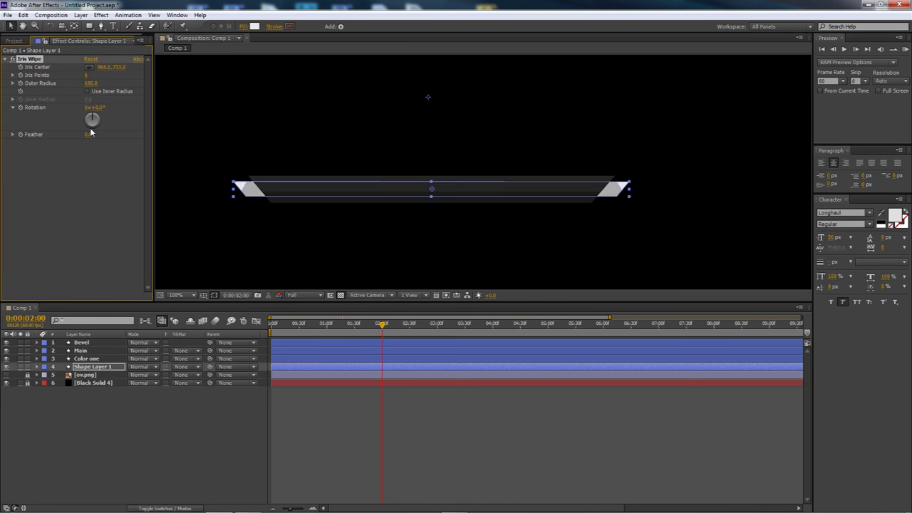
pyautogui.moveTo(86, 83); pyautogui.dragTo(105, 91)
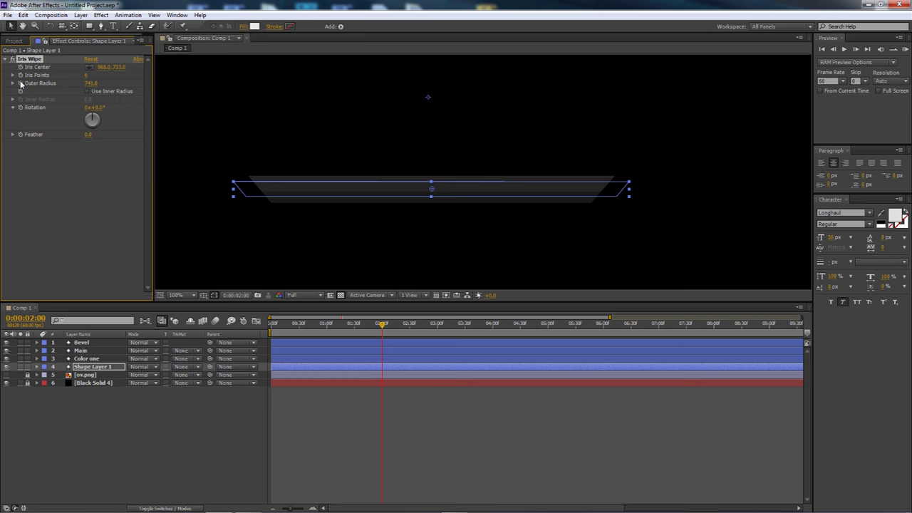
# Step: Keyframe the Iris Wipe's Outer Radius on Shape Layer 1 at 0 at 0:00:02:22
pyautogui.moveTo(382, 324); pyautogui.dragTo(402, 332)
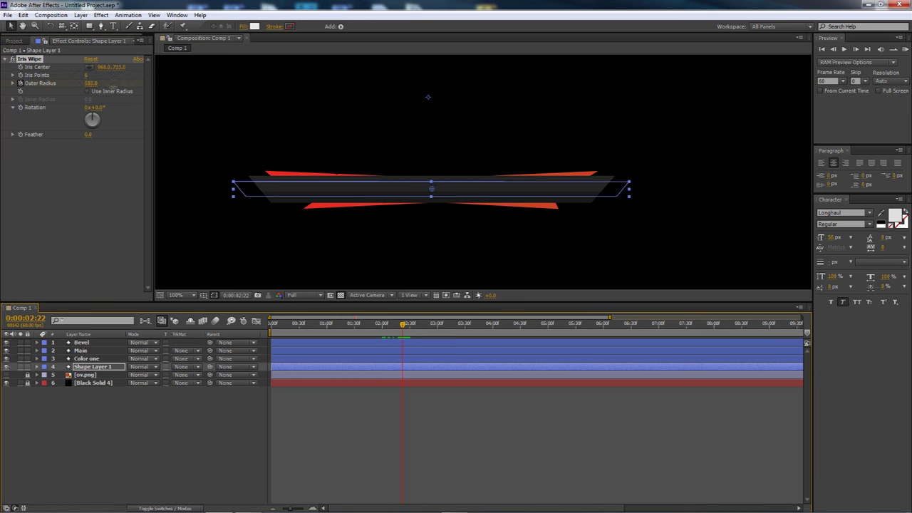
pyautogui.click(92, 82)
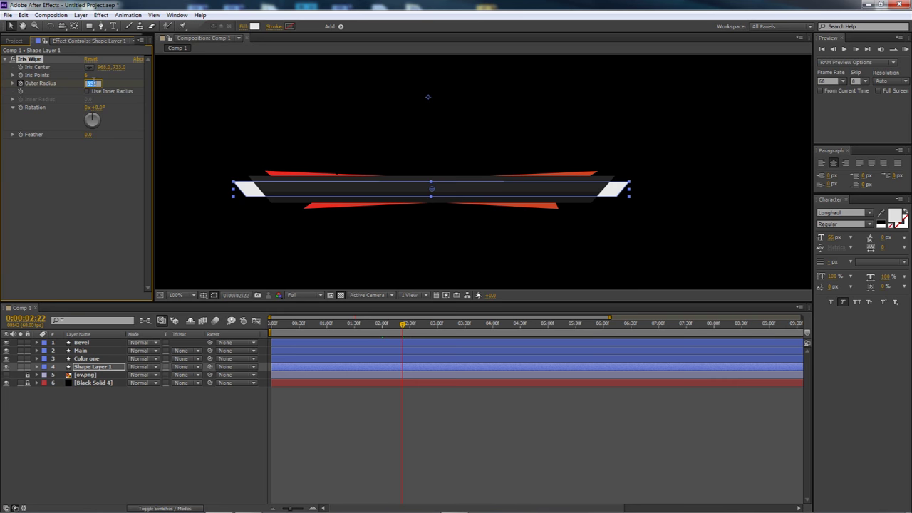
pyautogui.write('0')
pyautogui.press('Return')
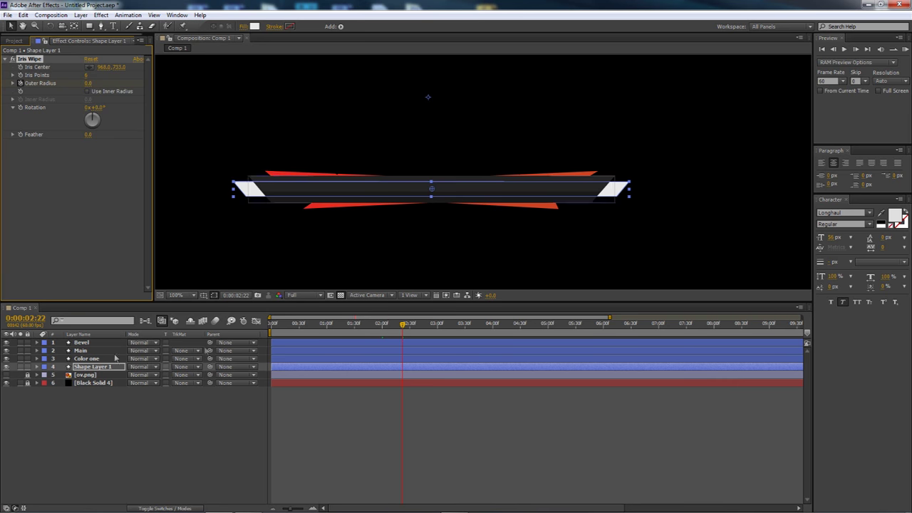
# Step: Reveal Shape Layer 1's Outer Radius keyframes and scrub between them to check the wipe
pyautogui.click(102, 367)
pyautogui.press('u')
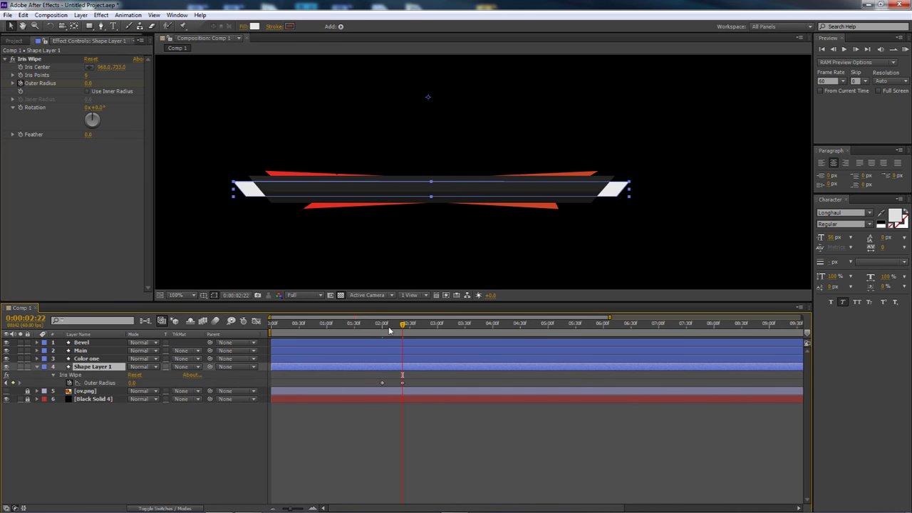
pyautogui.press('j')
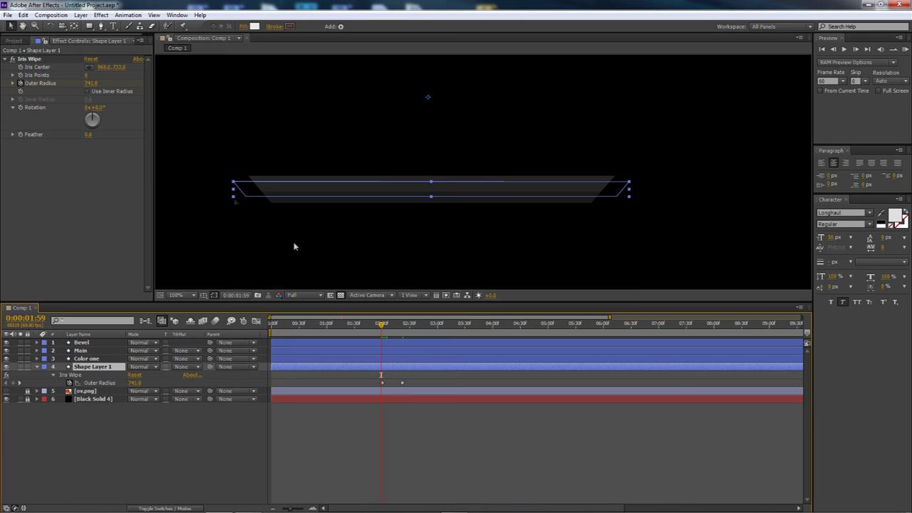
pyautogui.moveTo(385, 327); pyautogui.dragTo(402, 335)
# Step: Apply Easy Ease to both of Shape Layer 1's Outer Radius keyframes and show their speed graph
pyautogui.click(401, 384)
pyautogui.rightClick(379, 382)
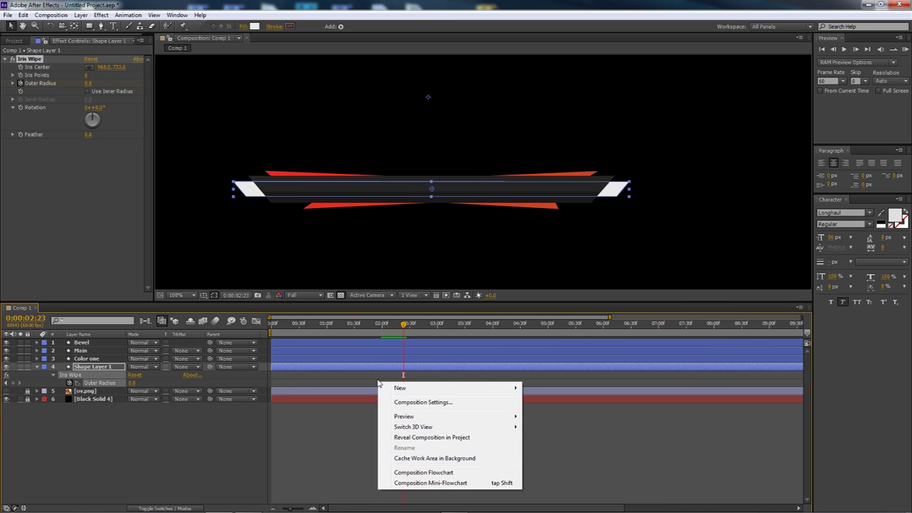
pyautogui.press('Escape')
pyautogui.click(402, 383)
pyautogui.rightClick(383, 383)
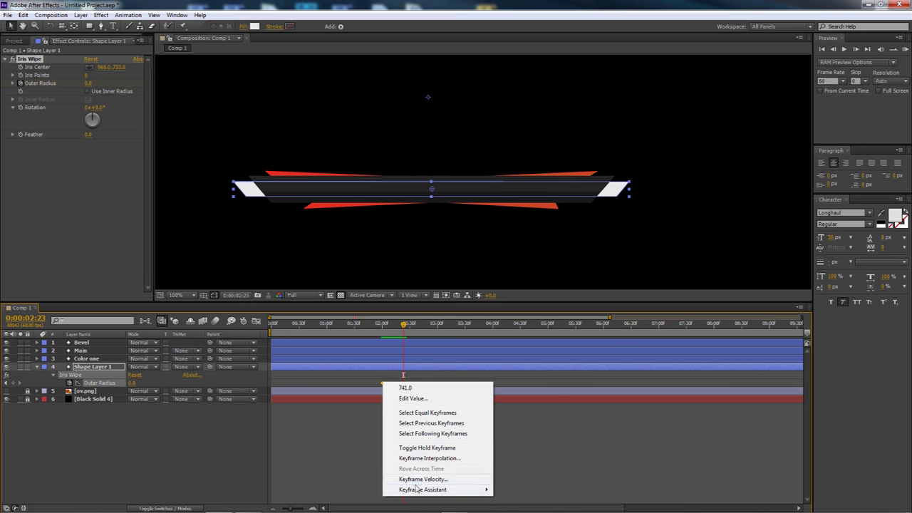
pyautogui.moveTo(427, 490)
pyautogui.press('Escape')
pyautogui.click(255, 321)
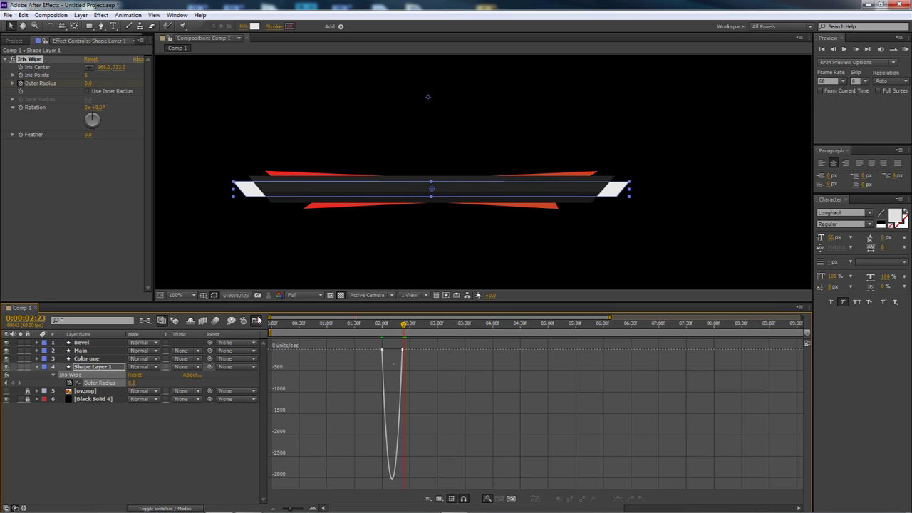
# Step: Lengthen the first Outer Radius keyframe's easing on Shape Layer 1 so the speed peaks near the second keyframe, and close the graph
pyautogui.click(388, 353)
pyautogui.moveTo(383, 351); pyautogui.dragTo(400, 353)
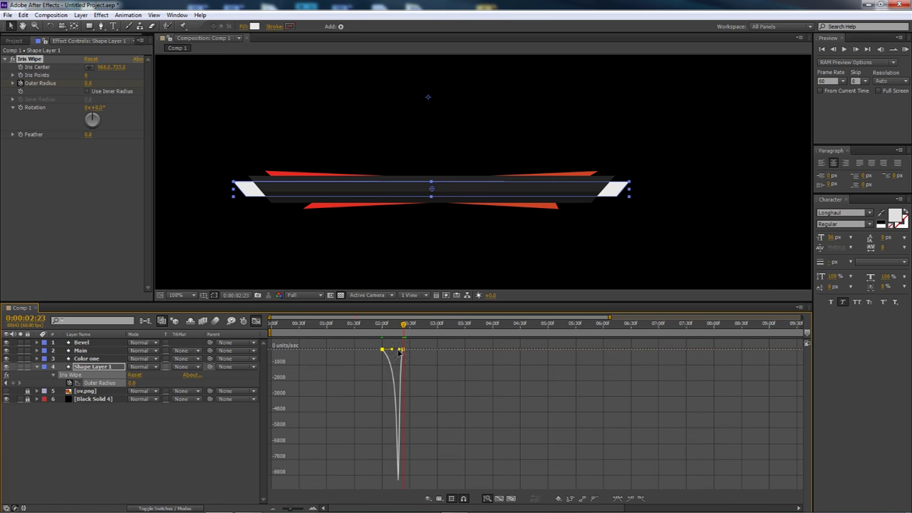
pyautogui.click(256, 321)
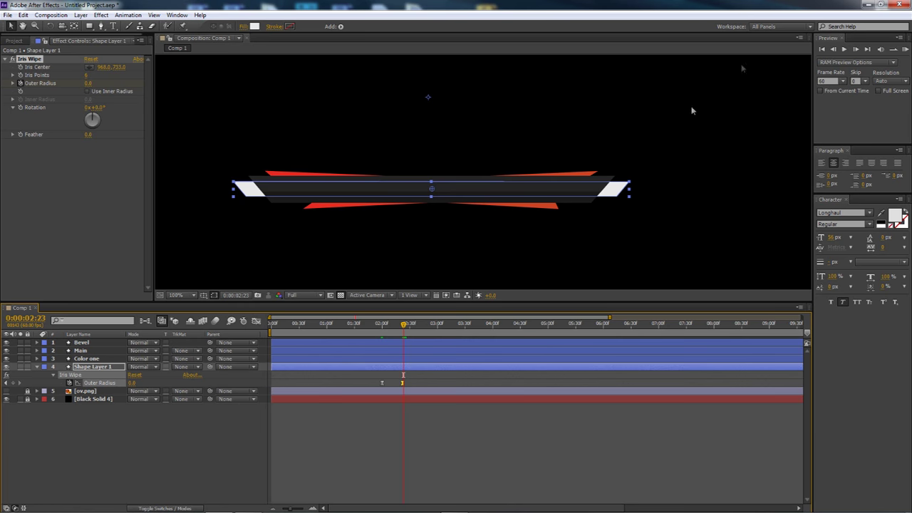
# Step: Preview the whole Comp 1 animation and collapse Shape Layer 1's properties
pyautogui.click(904, 47)
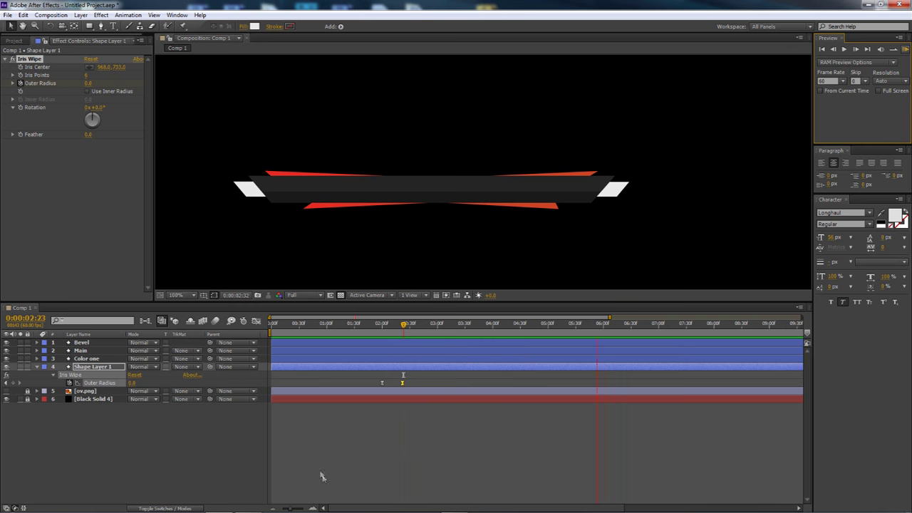
pyautogui.click(906, 48)
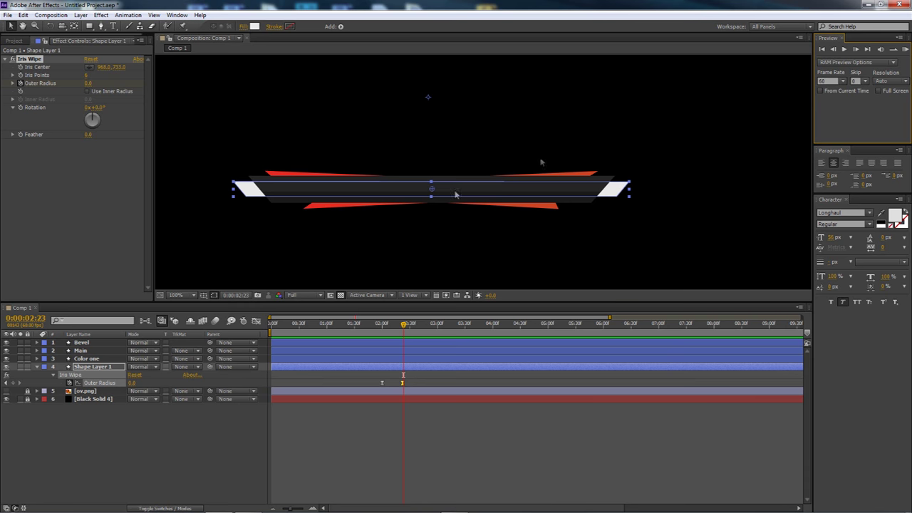
pyautogui.click(37, 370)
pyautogui.click(166, 423)
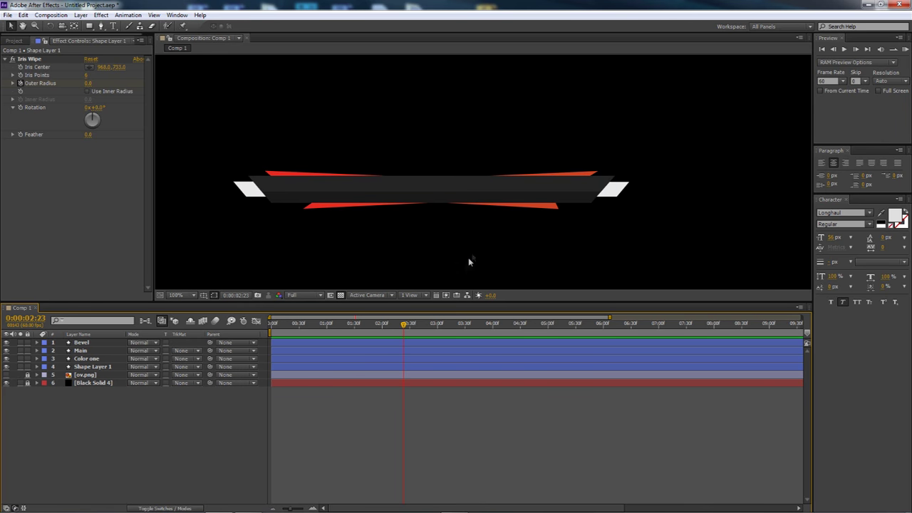
# Step: Pre-compose the Bevel, Main, Color one and Shape Layer 1 layers into Pre-comp 1, moving all attributes into it
pyautogui.click(90, 344)
pyautogui.keyDown('shift'); pyautogui.click(89, 366); pyautogui.keyUp('shift')
pyautogui.rightClick(88, 366)
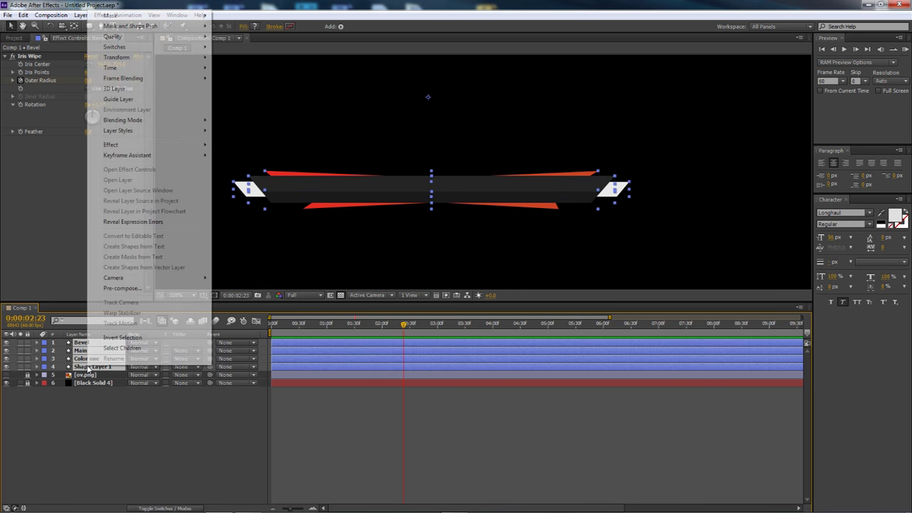
pyautogui.click(138, 471)
pyautogui.click(91, 343)
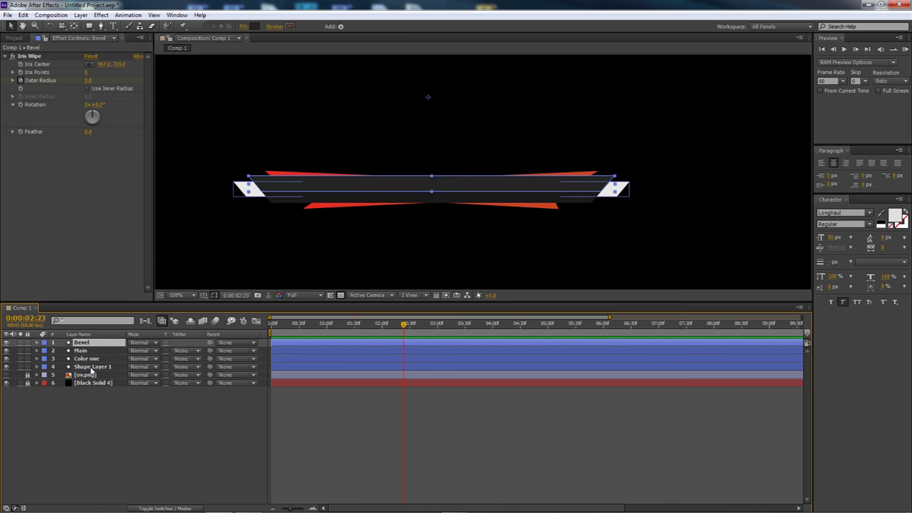
pyautogui.keyDown('shift'); pyautogui.click(91, 366); pyautogui.keyUp('shift')
pyautogui.rightClick(98, 349)
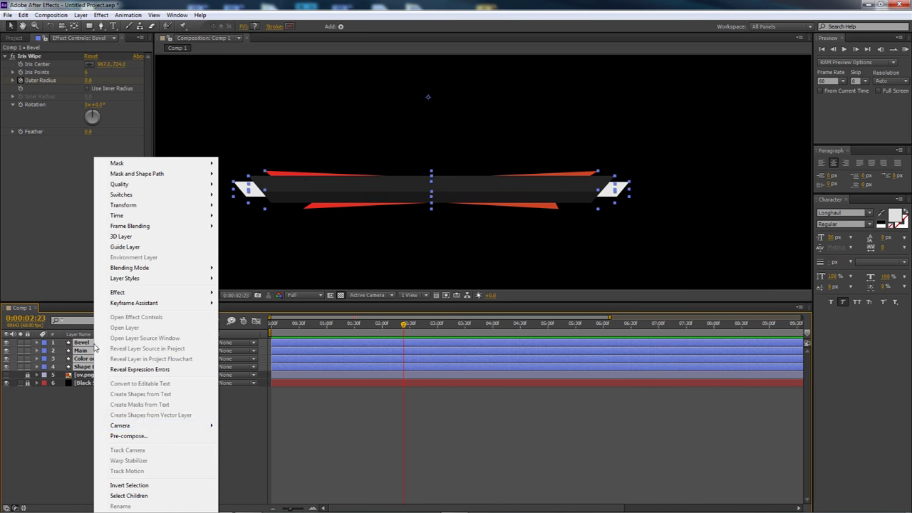
pyautogui.click(128, 436)
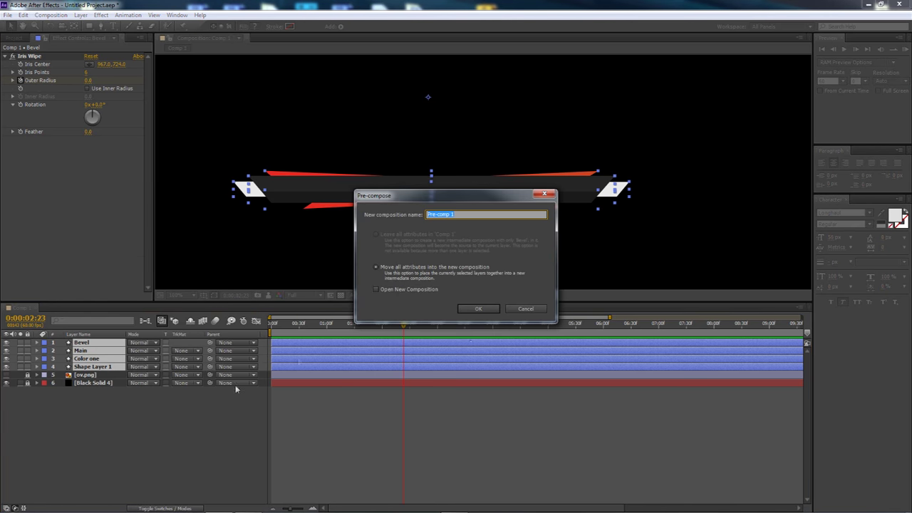
pyautogui.click(479, 309)
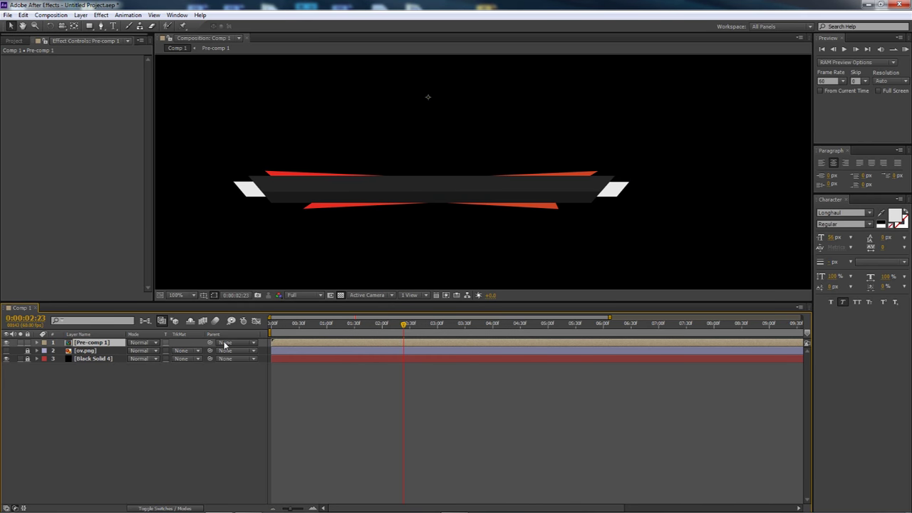
# Step: Open Pre-comp 1, reveal the keyframes of its four layers to examine their timing, and return to Comp 1
pyautogui.moveTo(404, 326); pyautogui.dragTo(435, 327)
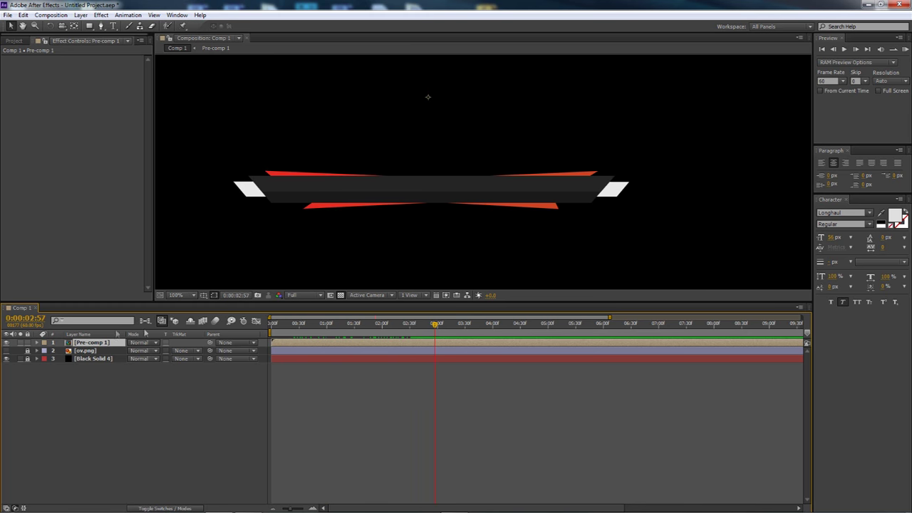
pyautogui.doubleClick(91, 343)
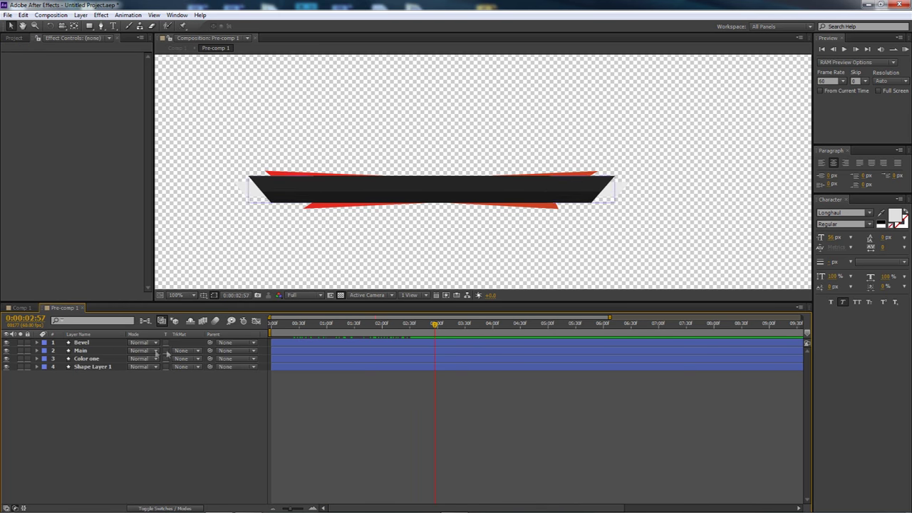
pyautogui.click(82, 343)
pyautogui.keyDown('shift'); pyautogui.click(96, 367); pyautogui.keyUp('shift')
pyautogui.press('u')
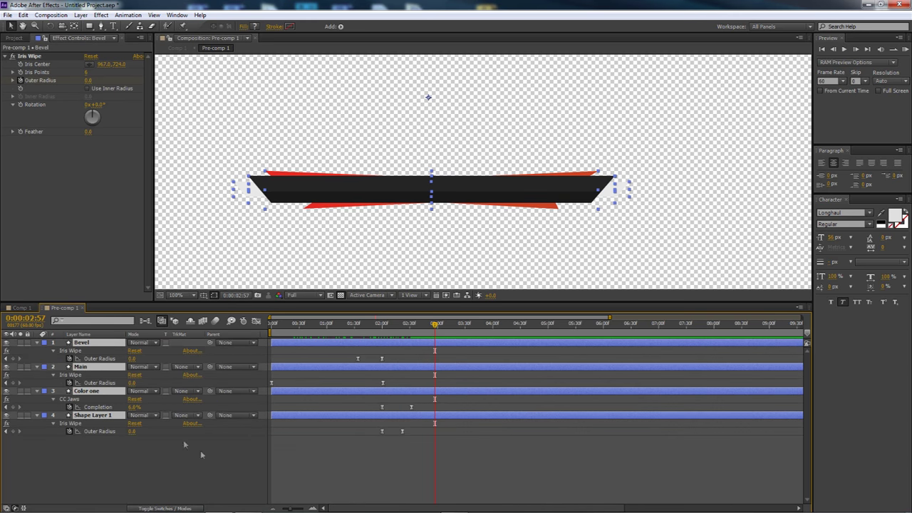
pyautogui.click(200, 453)
pyautogui.moveTo(435, 329); pyautogui.dragTo(383, 329)
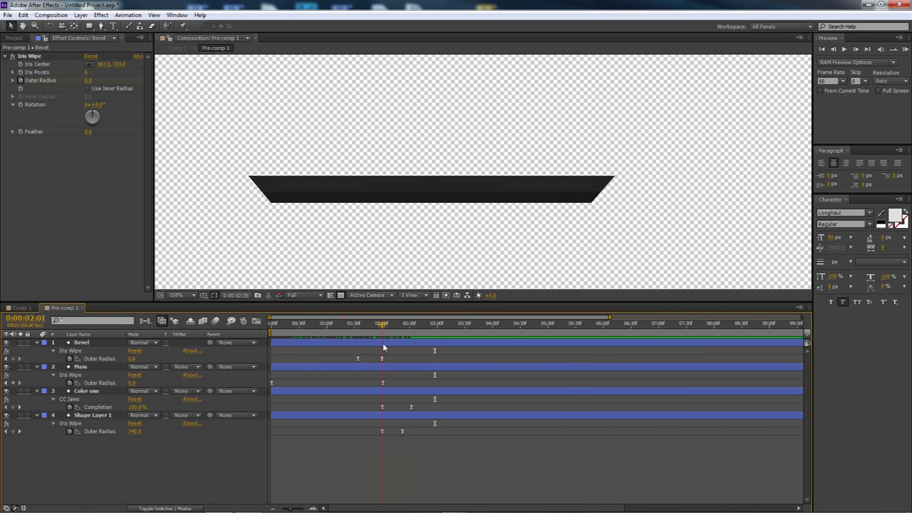
pyautogui.click(84, 309)
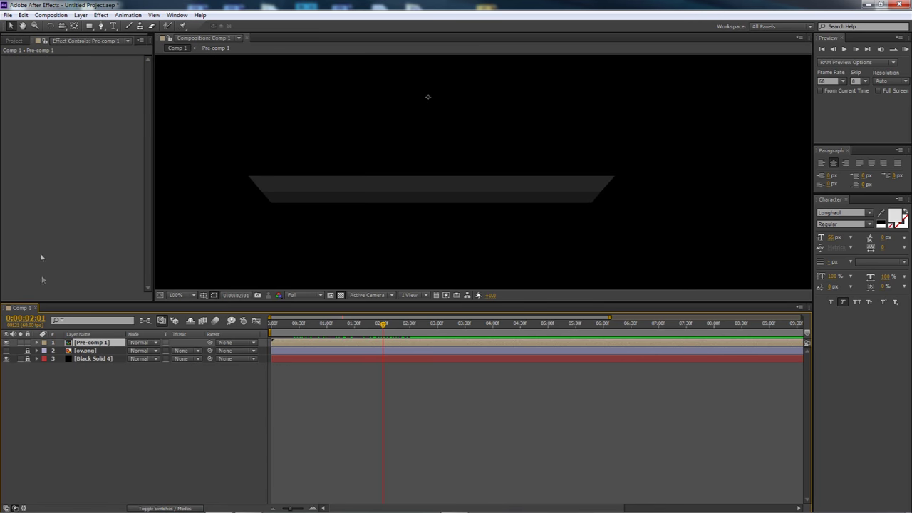
# Step: Apply Linear Wipe to Pre-comp 1 and keyframe its Transition Completion at 0% at 0:00:04:00
pyautogui.moveTo(374, 326); pyautogui.dragTo(490, 332)
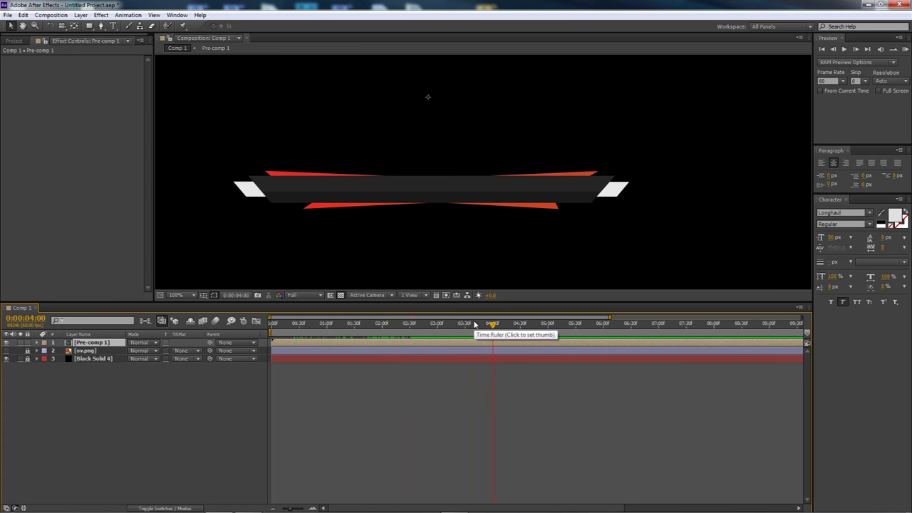
pyautogui.click(100, 15)
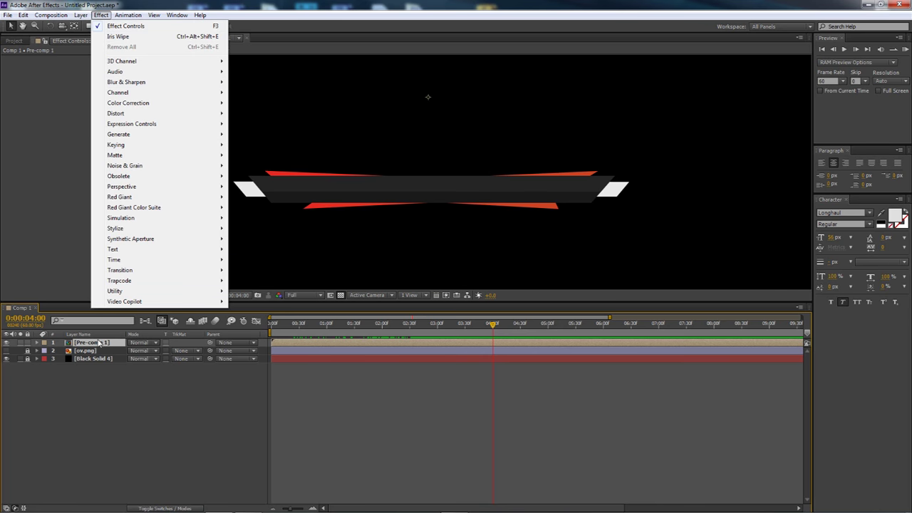
pyautogui.moveTo(121, 275)
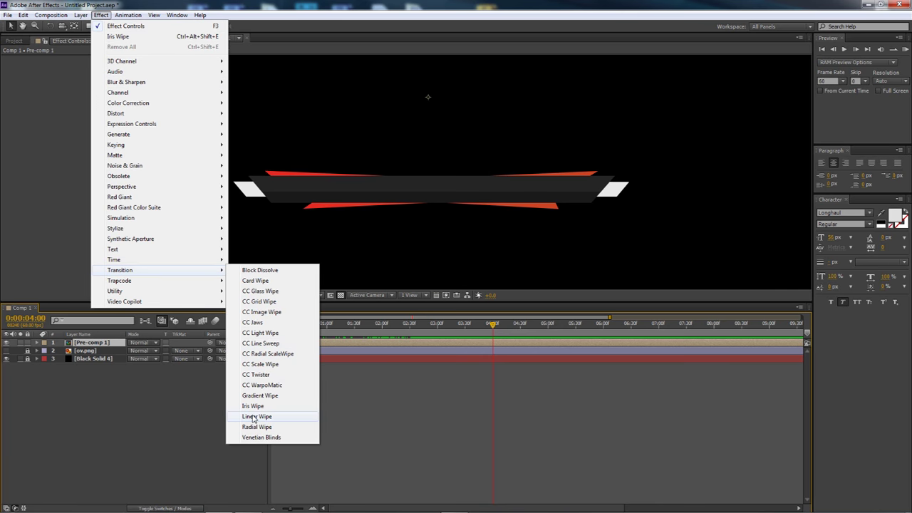
pyautogui.click(249, 413)
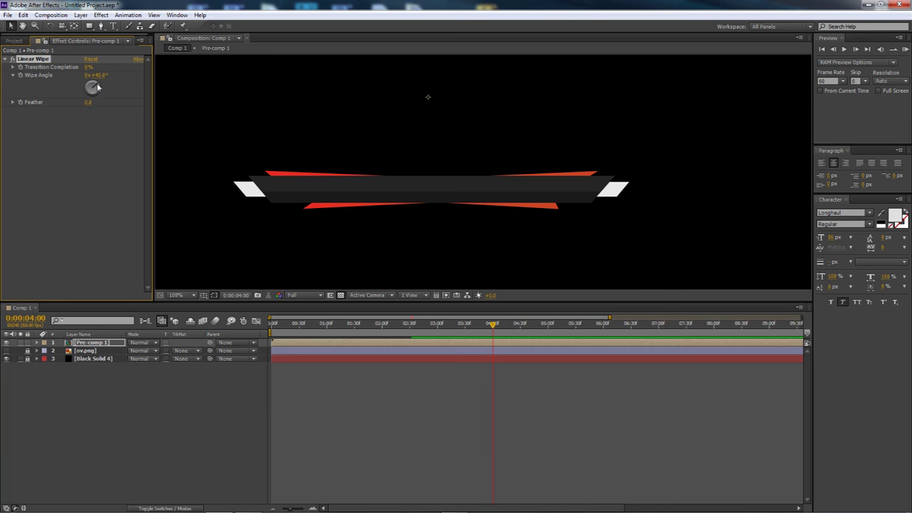
pyautogui.moveTo(87, 69)
pyautogui.mouseDown()
pyautogui.moveTo(132, 69)
pyautogui.moveTo(87, 69)
pyautogui.mouseUp()
pyautogui.click(21, 66)
# Step: Keyframe Pre-comp 1's Transition Completion at 100% at 0:00:04:30 and preview the exit wipe
pyautogui.moveTo(493, 325); pyautogui.dragTo(522, 328)
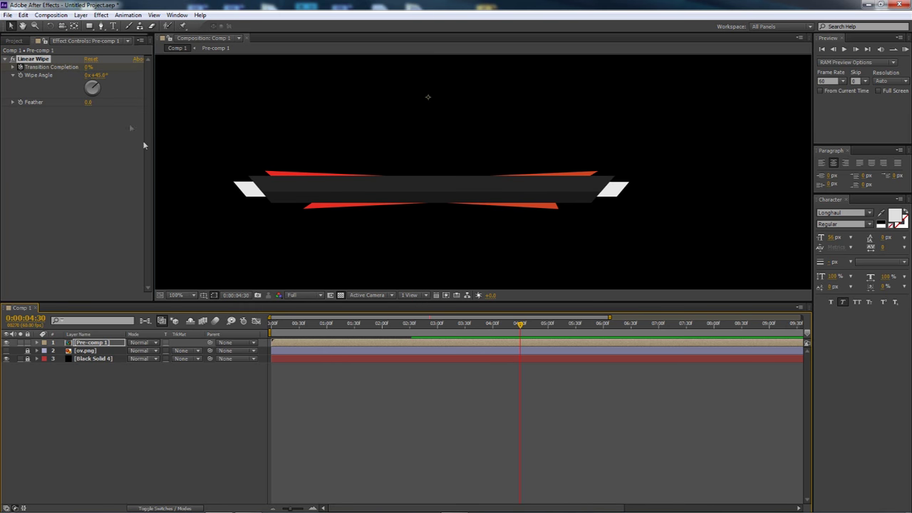
pyautogui.moveTo(89, 66); pyautogui.dragTo(324, 93)
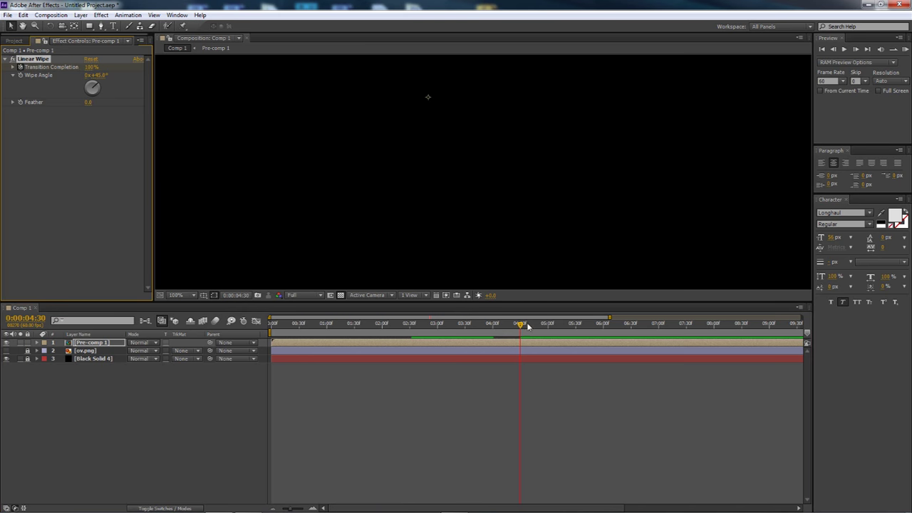
pyautogui.click(903, 49)
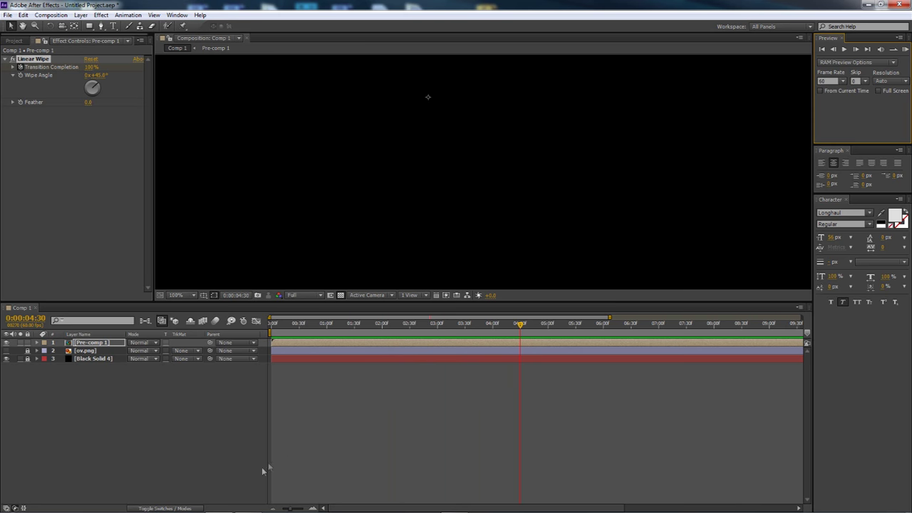
pyautogui.click(209, 448)
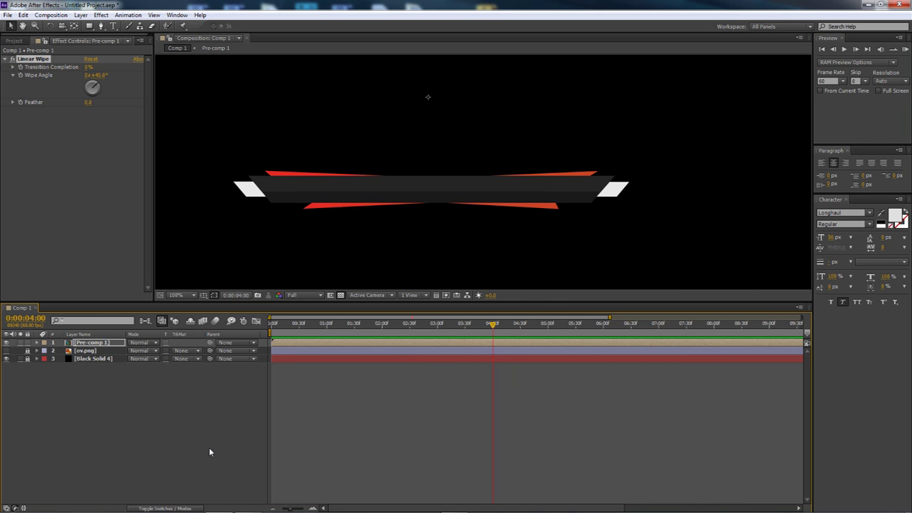
# Step: Undo the Linear Wipe and the pre-composition to restore the four separate shape layers, and clear the selection
pyautogui.hotkey('ctrl', 'z')
pyautogui.hotkey('ctrl', 'z')
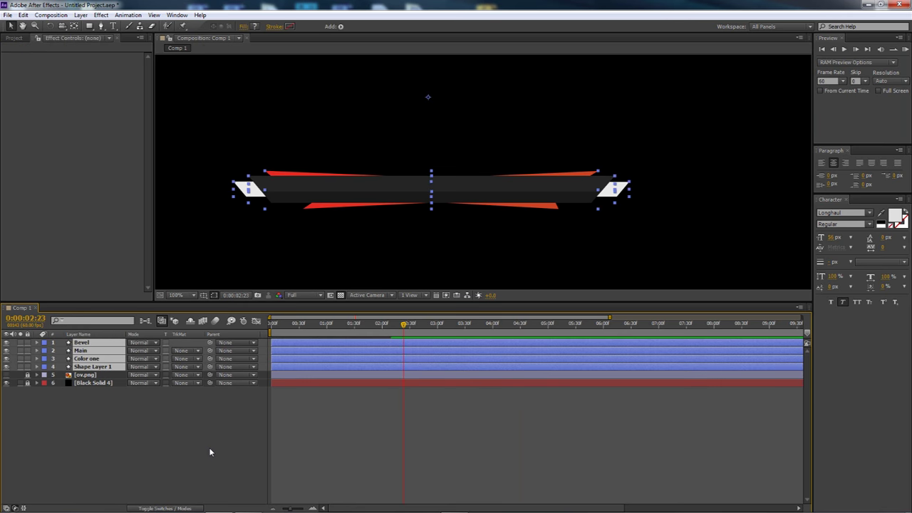
pyautogui.click(209, 450)
# Step: Add a text layer reading "overlay" above the bar with the time at 0:00:02:31
pyautogui.moveTo(404, 325); pyautogui.dragTo(411, 326)
pyautogui.scroll(-2, 367, 232)
pyautogui.moveTo(366, 231); pyautogui.dragTo(390, 209)
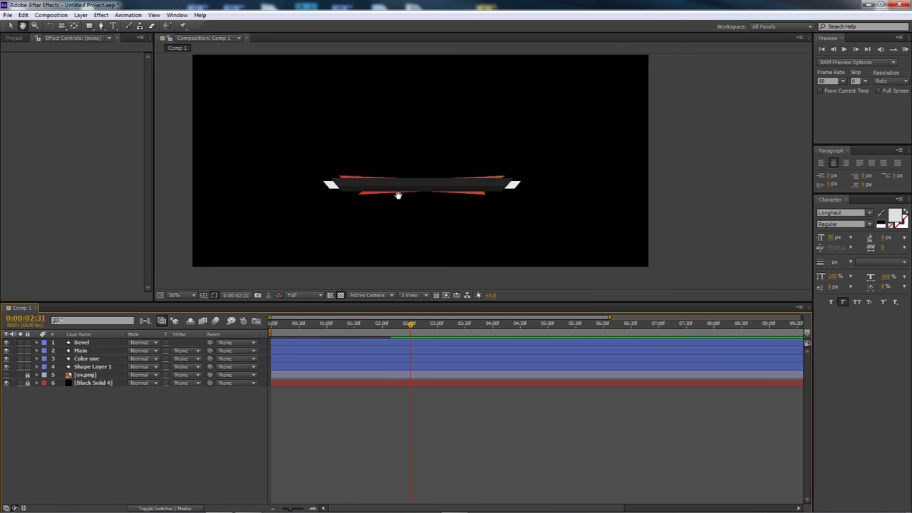
pyautogui.rightClick(191, 295)
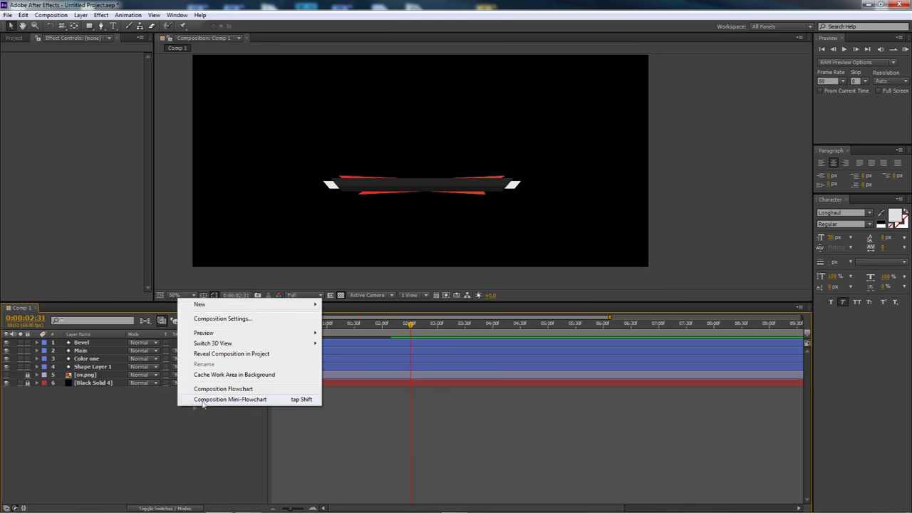
pyautogui.moveTo(214, 301)
pyautogui.click(356, 320)
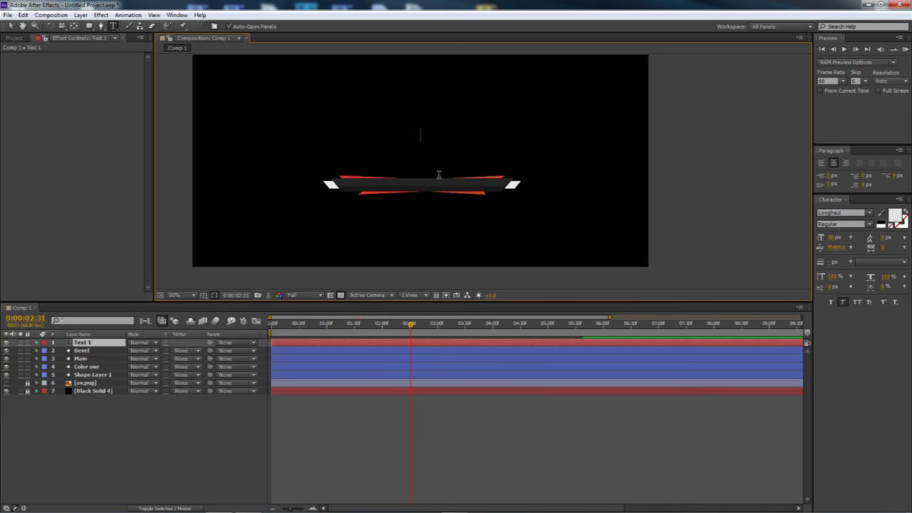
pyautogui.write('overlay')
pyautogui.click(11, 26)
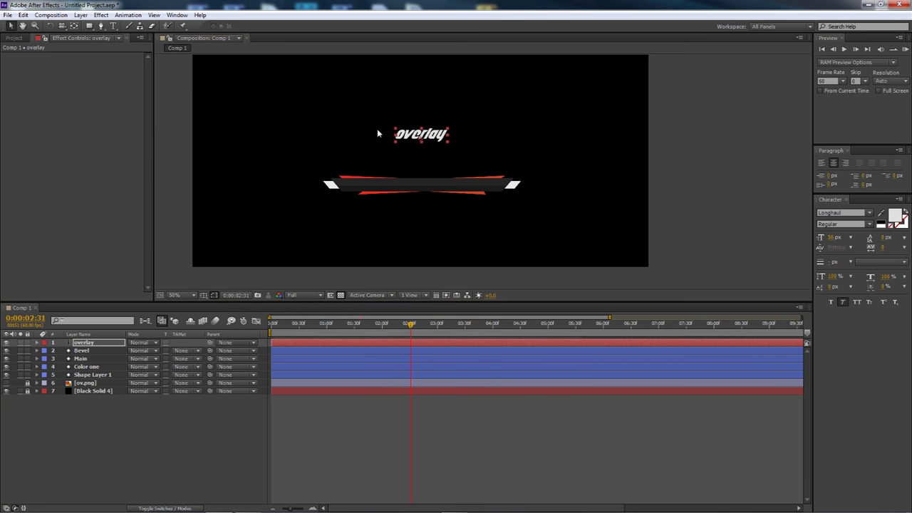
# Step: Scale down the overlay text and place it at the middle of the dark bar
pyautogui.moveTo(433, 135); pyautogui.dragTo(434, 187)
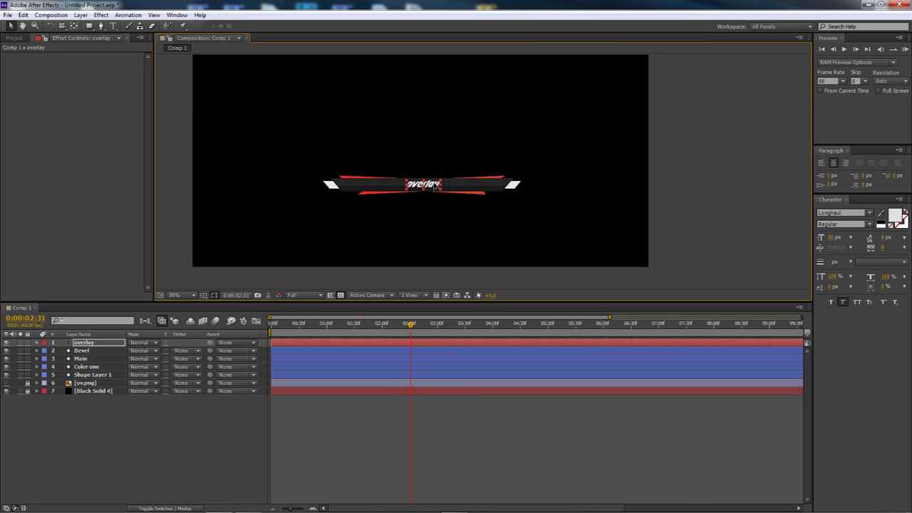
pyautogui.click(245, 418)
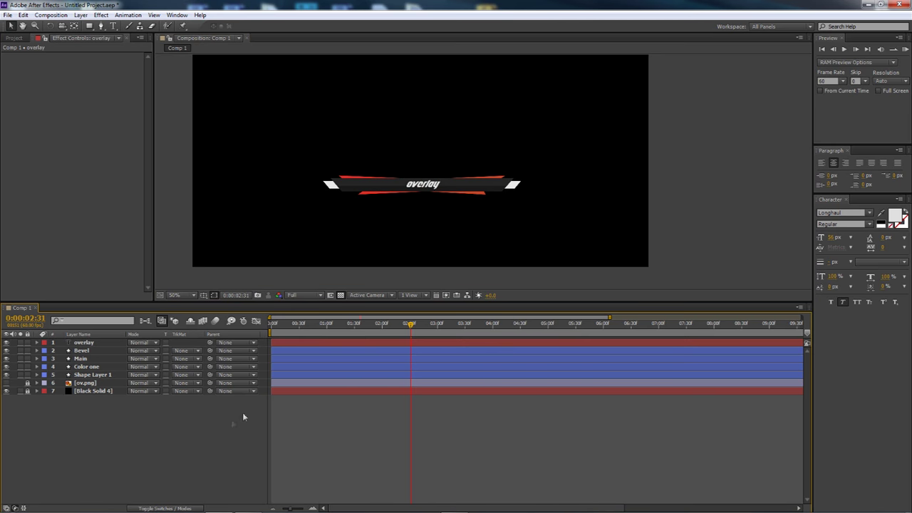
pyautogui.click(420, 188)
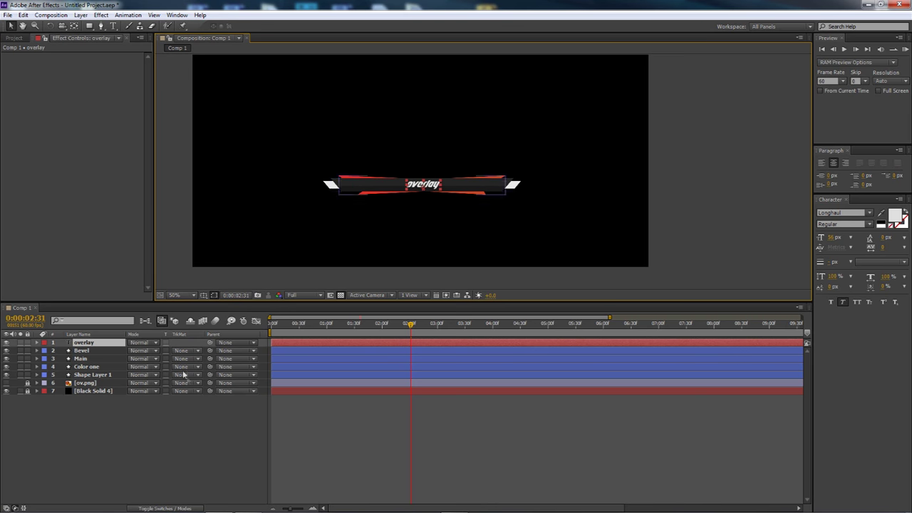
pyautogui.click(189, 433)
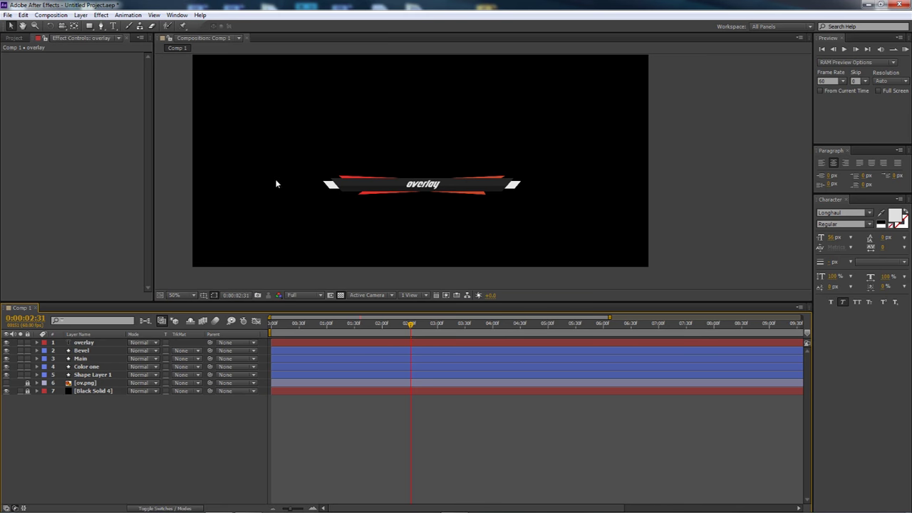
# Step: Reveal the overlay text layer's Opacity and keyframe it at 100% at 0:00:14:59
pyautogui.click(109, 15)
pyautogui.click(110, 18)
pyautogui.click(95, 343)
pyautogui.press('End')
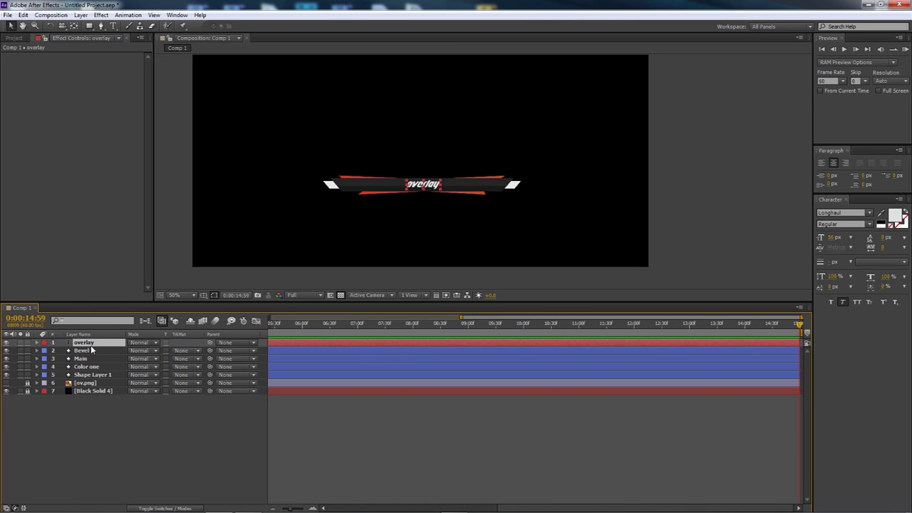
pyautogui.press('t')
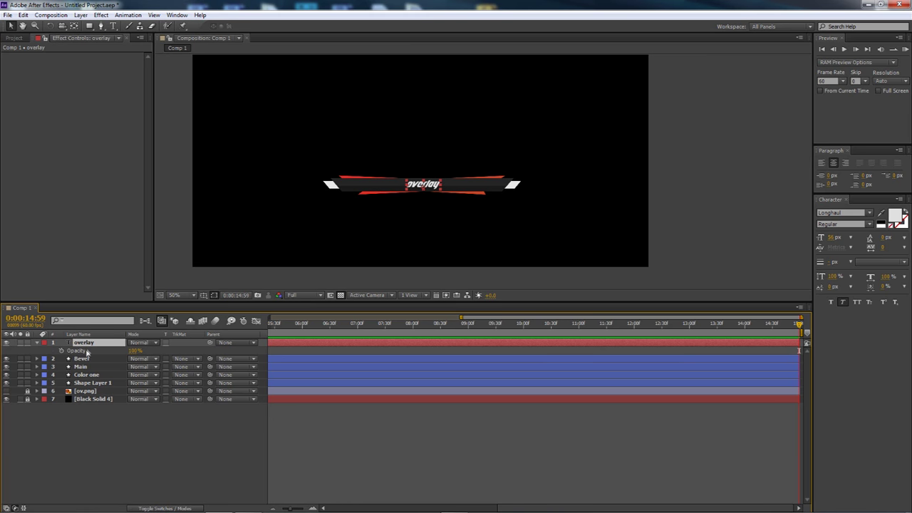
pyautogui.click(62, 351)
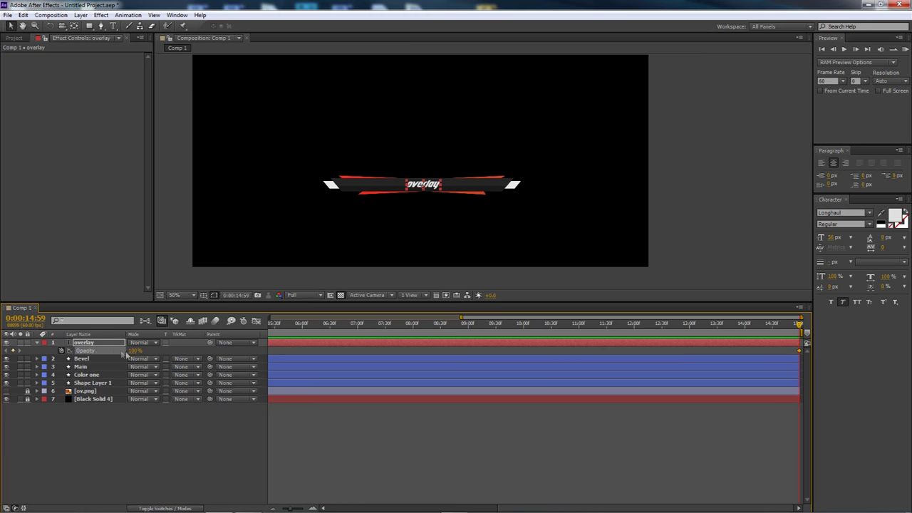
# Step: Delete the overlay text layer
pyautogui.moveTo(133, 356)
pyautogui.mouseDown()
pyautogui.moveTo(85, 355)
pyautogui.moveTo(142, 355)
pyautogui.moveTo(71, 355)
pyautogui.moveTo(143, 355)
pyautogui.mouseUp()
pyautogui.click(106, 410)
pyautogui.click(84, 342)
pyautogui.press('Delete')
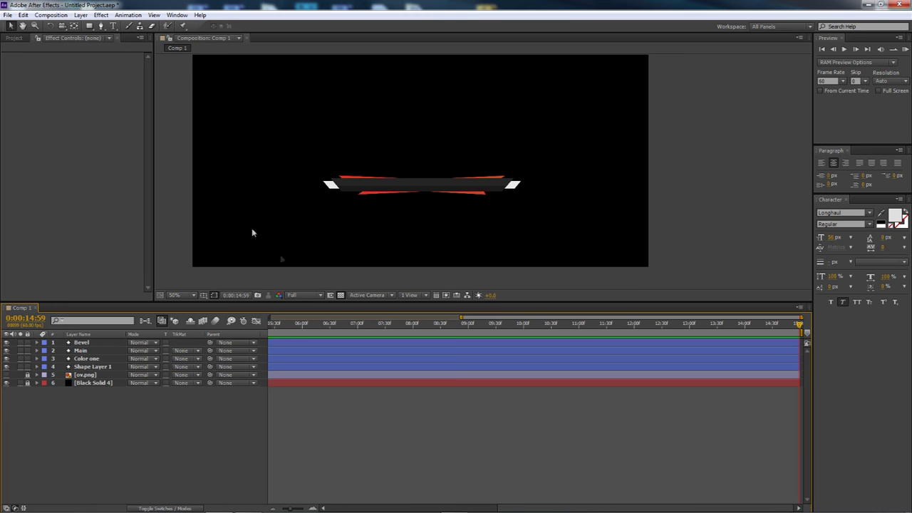
pyautogui.rightClick(112, 399)
pyautogui.moveTo(200, 406)
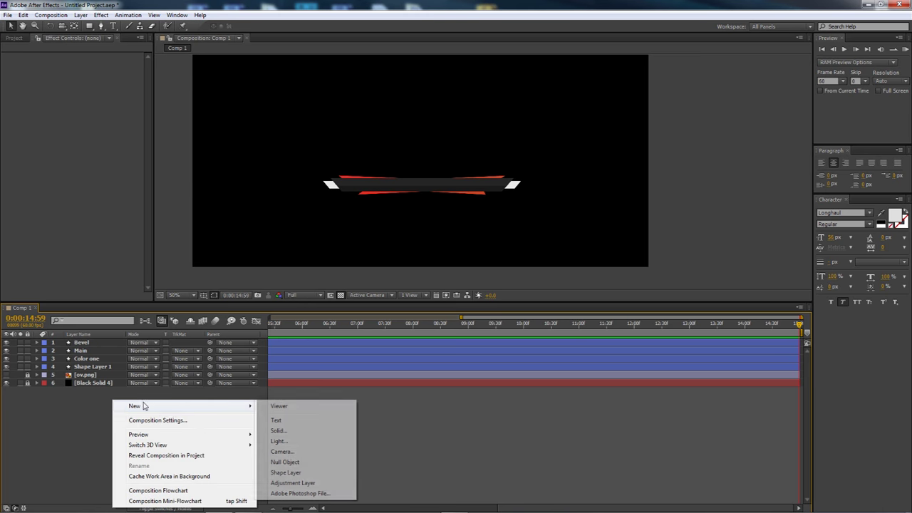
pyautogui.click(290, 483)
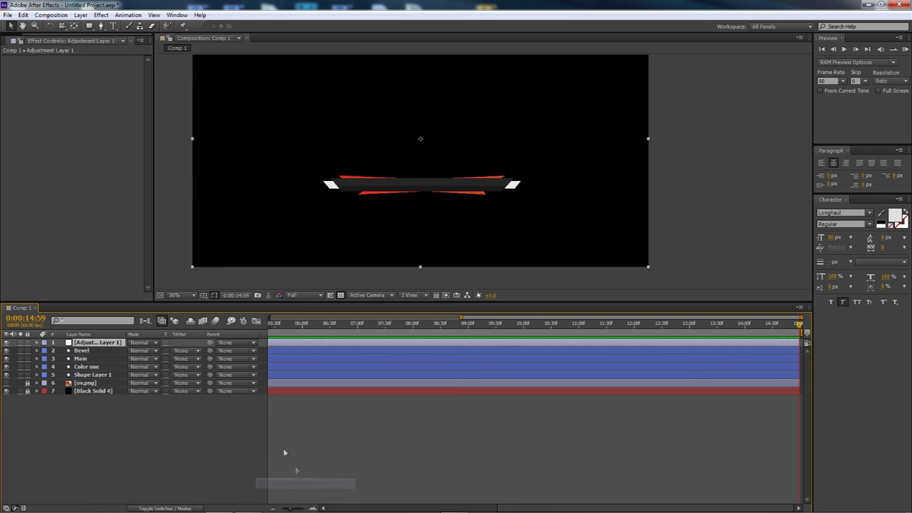
pyautogui.hotkey('ctrl', 'z')
# Step: Add a shape layer with a rectangle drawn above the bar at roughly its width, and place the layer directly beneath Shape Layer 1
pyautogui.rightClick(158, 411)
pyautogui.moveTo(196, 314)
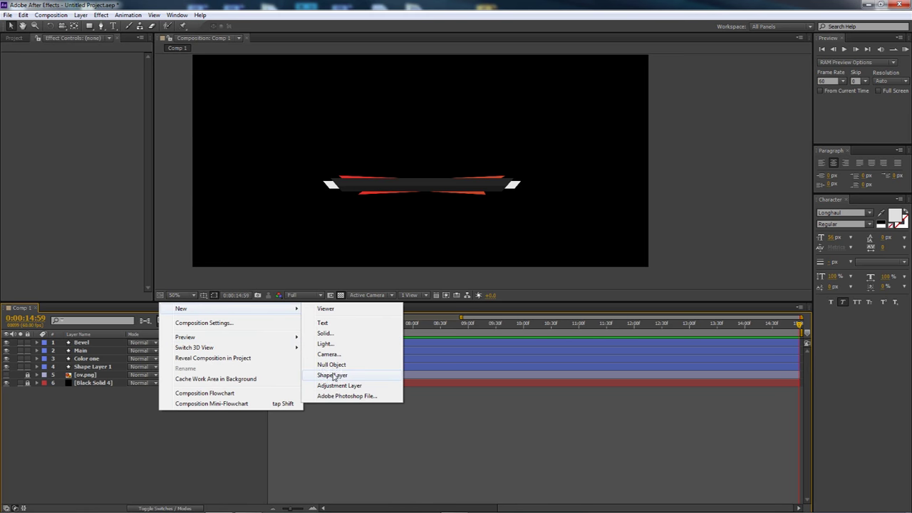
pyautogui.click(332, 375)
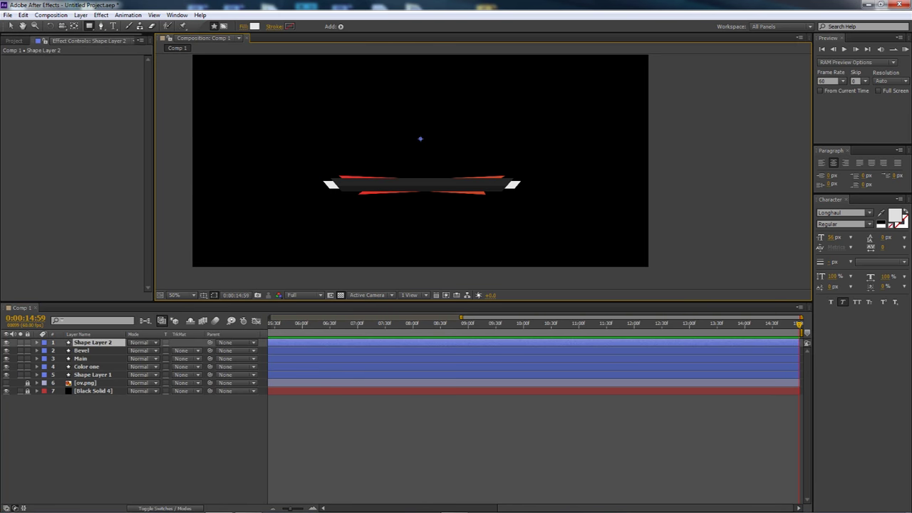
pyautogui.hotkey('alt', 'Tab')
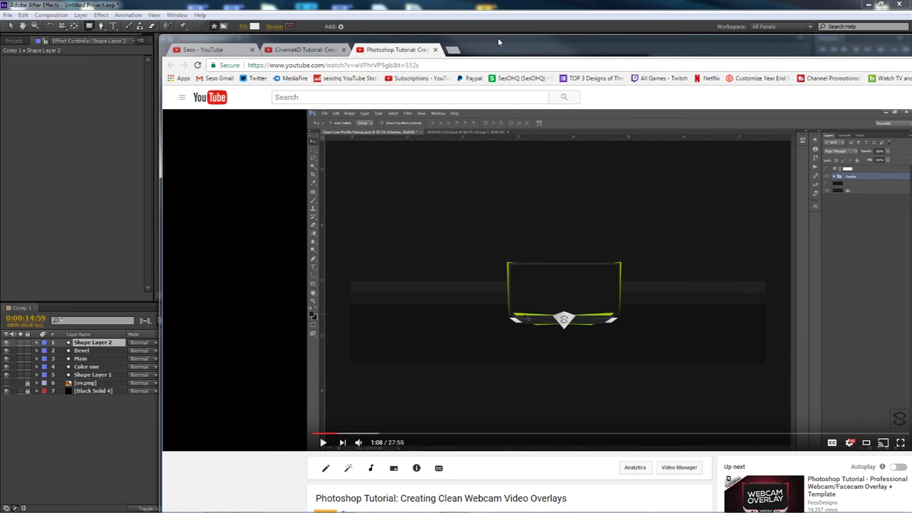
pyautogui.hotkey('alt', 'Tab')
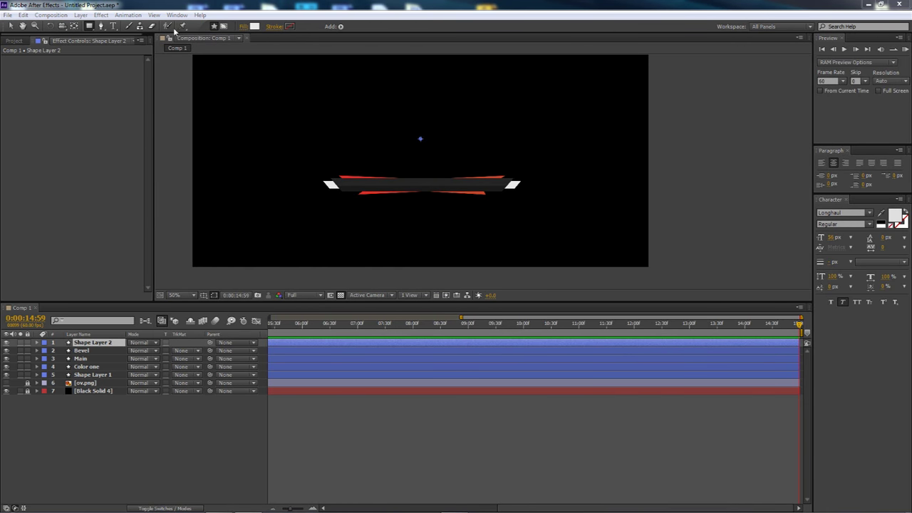
pyautogui.click(90, 27)
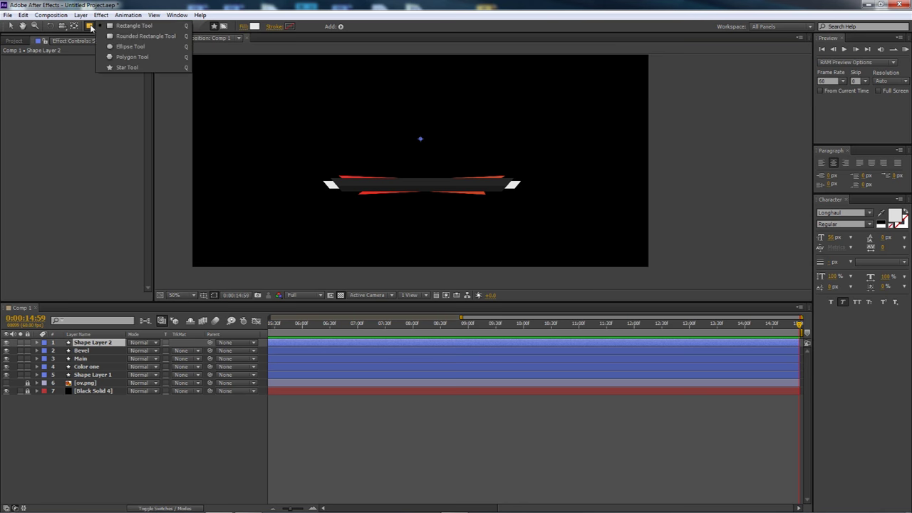
pyautogui.click(132, 26)
pyautogui.moveTo(328, 66)
pyautogui.mouseDown()
pyautogui.moveTo(358, 132)
pyautogui.moveTo(428, 162)
pyautogui.moveTo(515, 177)
pyautogui.mouseUp()
pyautogui.moveTo(93, 344); pyautogui.dragTo(95, 405)
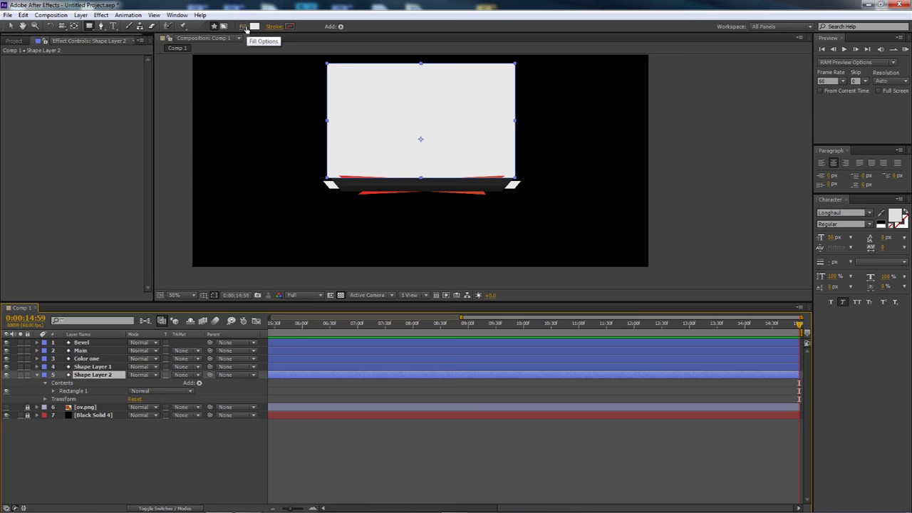
pyautogui.hotkey('alt', 'Tab')
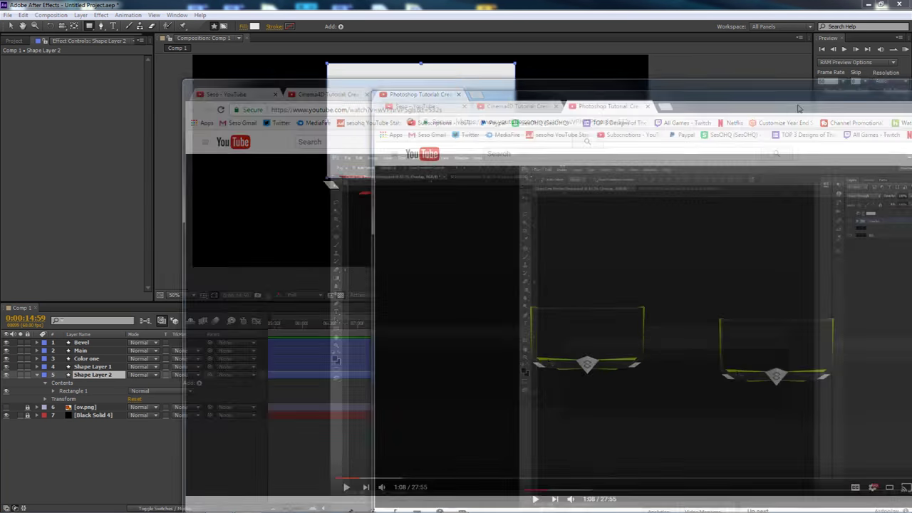
pyautogui.hotkey('alt', 'Tab')
pyautogui.click(255, 27)
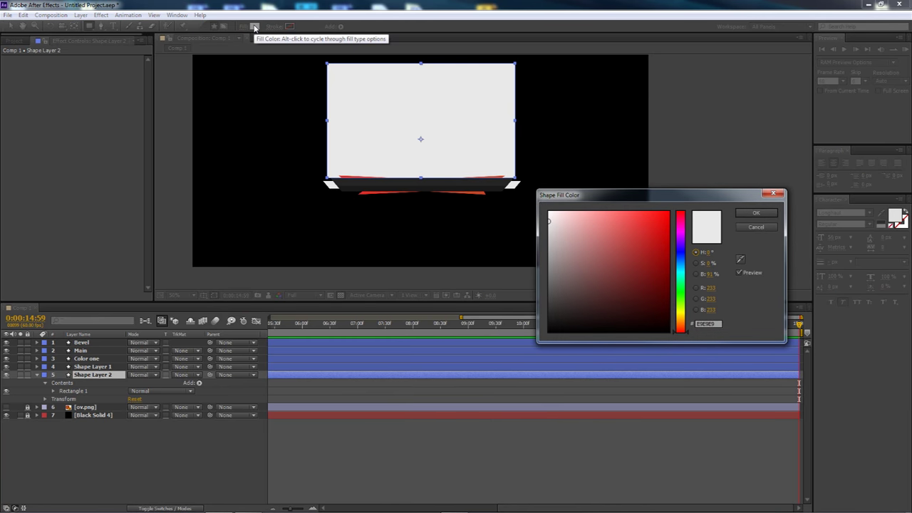
pyautogui.click(753, 226)
# Step: Try radial and linear gradient fills on the new rectangle, and set its fill to None
pyautogui.click(242, 29)
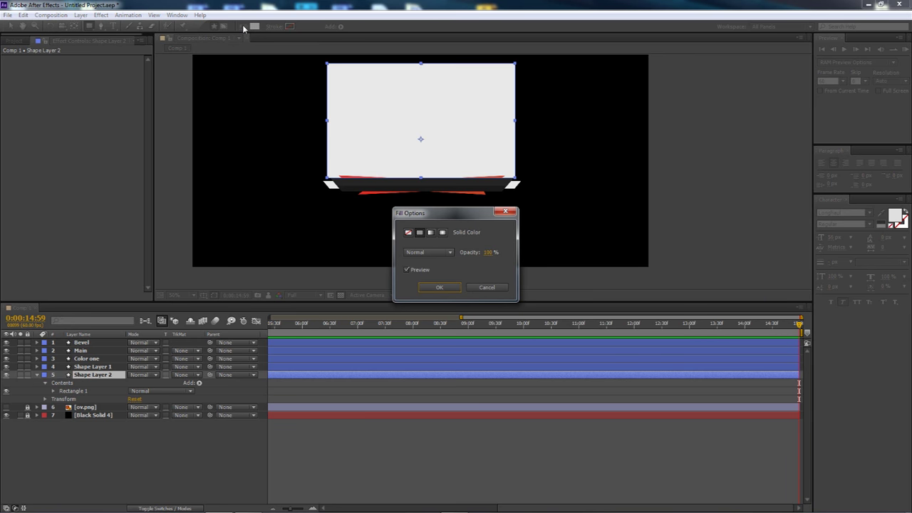
pyautogui.click(440, 233)
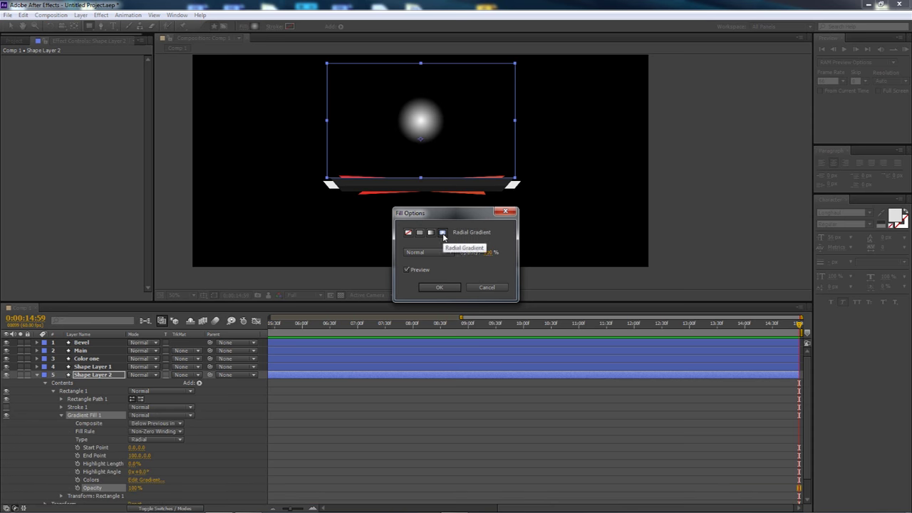
pyautogui.click(430, 233)
pyautogui.click(442, 233)
pyautogui.click(430, 233)
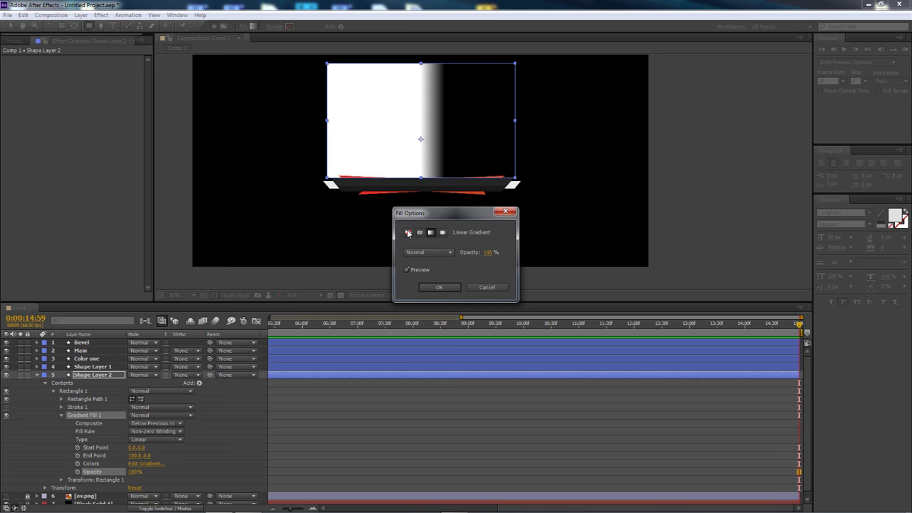
pyautogui.click(408, 233)
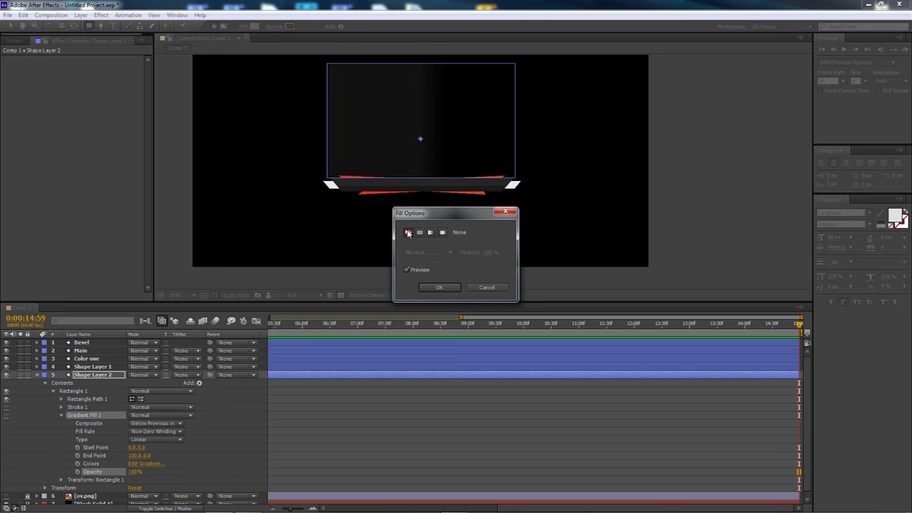
pyautogui.click(439, 287)
# Step: Give the unfilled rectangle a solid-colour stroke and increase the stroke width to about 16 px
pyautogui.click(278, 26)
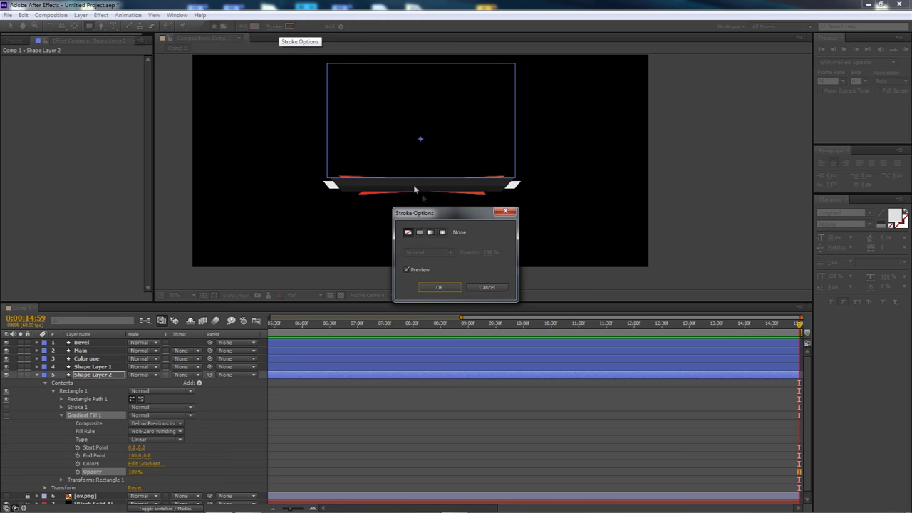
pyautogui.click(419, 232)
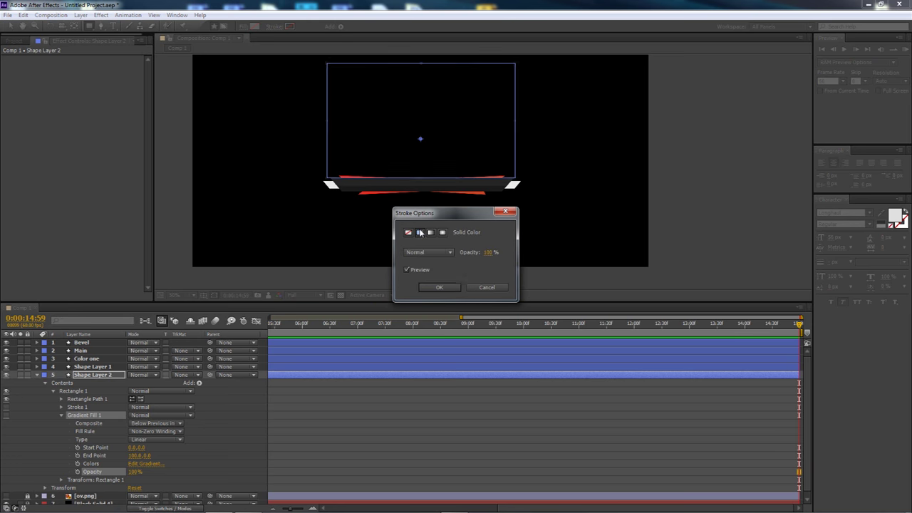
pyautogui.click(440, 288)
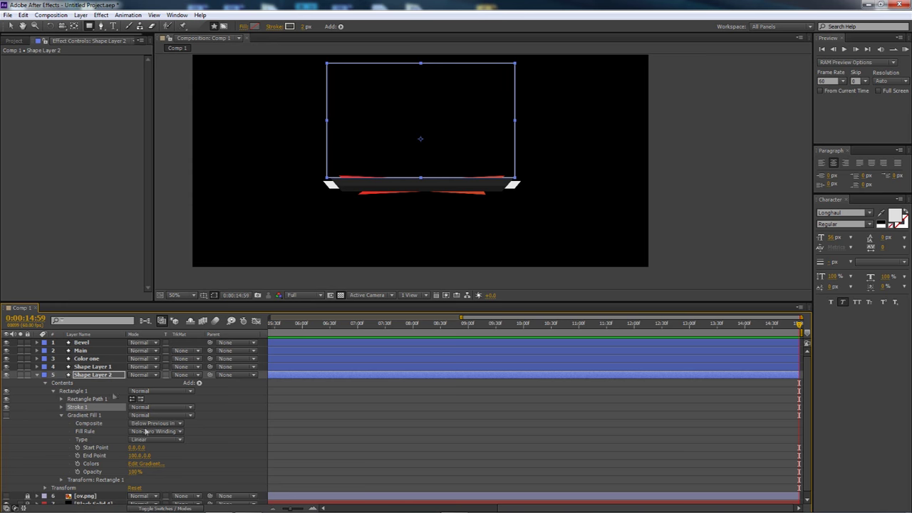
pyautogui.click(38, 376)
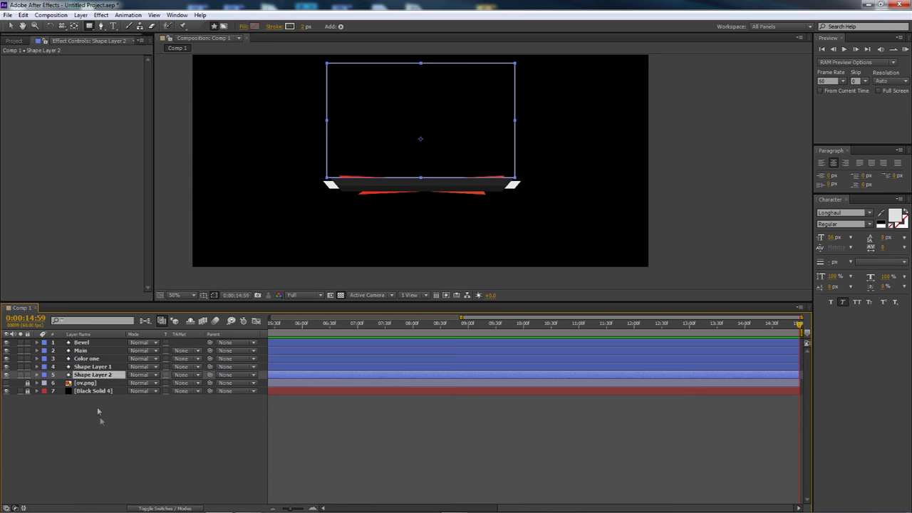
pyautogui.click(96, 407)
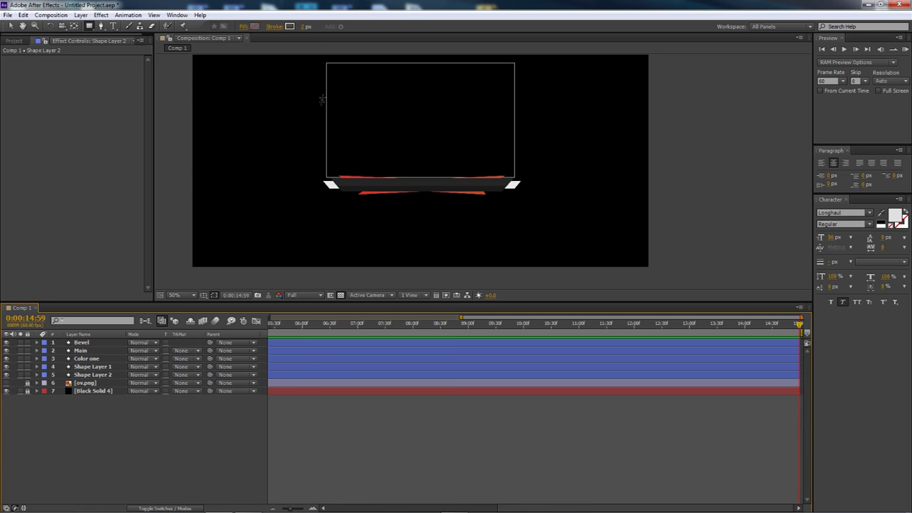
pyautogui.click(93, 374)
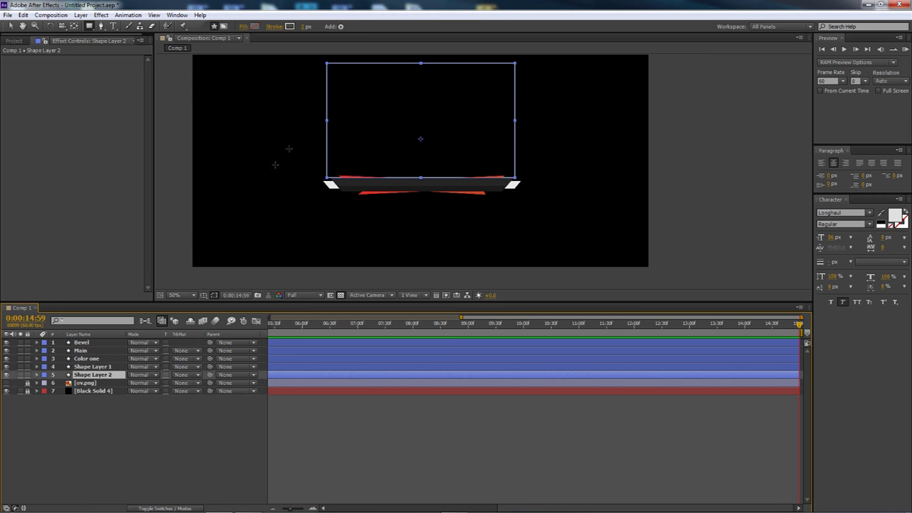
pyautogui.moveTo(303, 27); pyautogui.dragTo(311, 27)
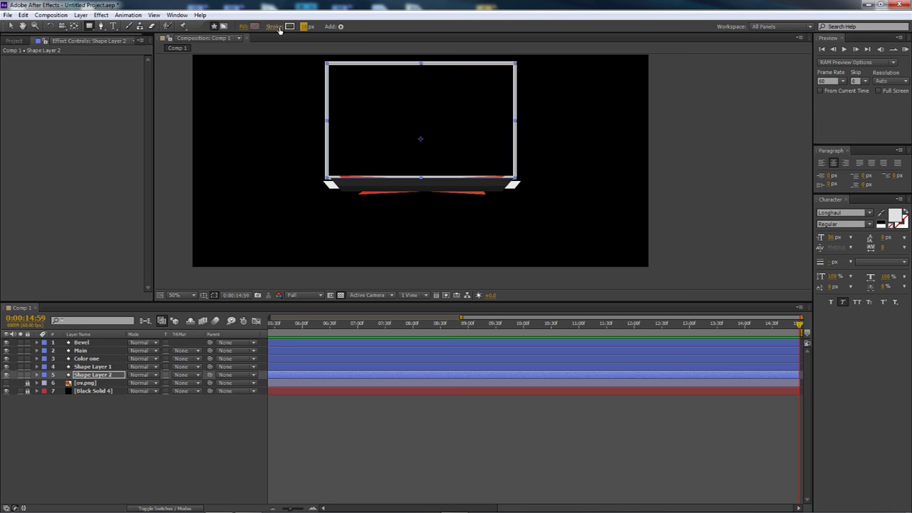
pyautogui.click(279, 27)
pyautogui.click(441, 252)
pyautogui.click(437, 251)
pyautogui.click(505, 211)
pyautogui.click(310, 26)
pyautogui.click(290, 27)
pyautogui.click(758, 230)
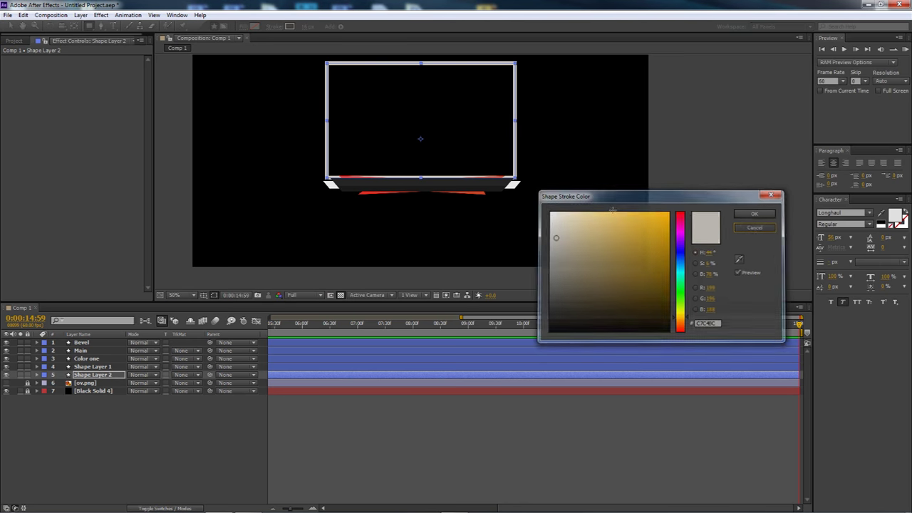
# Step: Nudge the stroked frame slightly upward so its lower edge sits just above the dark bar, and clear the selection
pyautogui.click(12, 26)
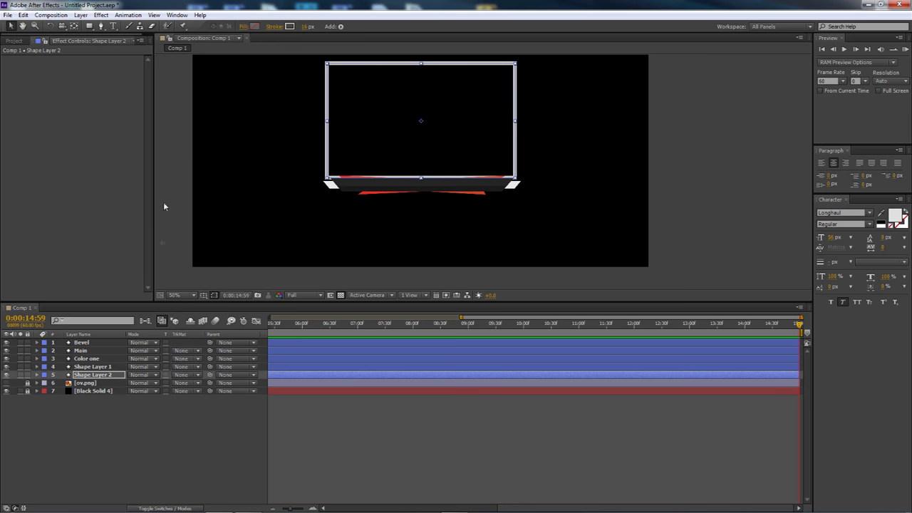
pyautogui.click(123, 441)
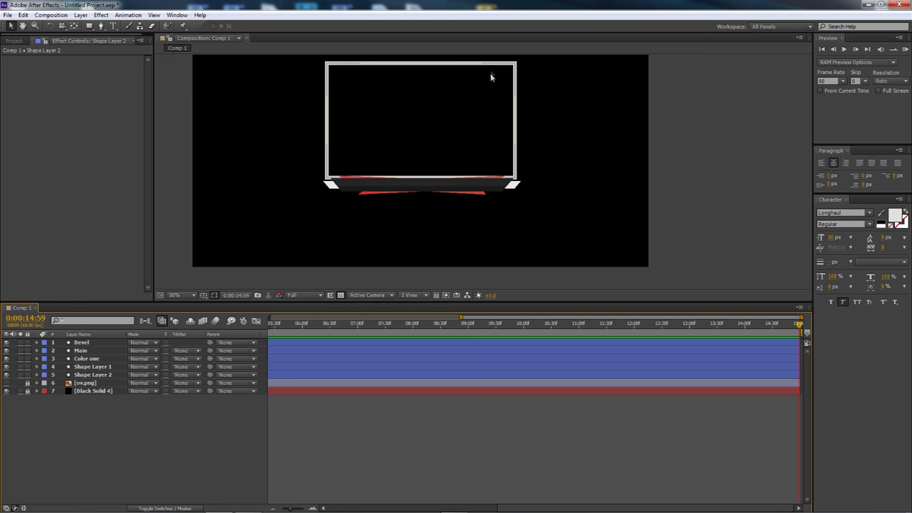
pyautogui.click(104, 375)
pyautogui.press('Up')
pyautogui.press('Up')
pyautogui.press('Up')
pyautogui.press('Up')
pyautogui.press('Up')
pyautogui.press('Up')
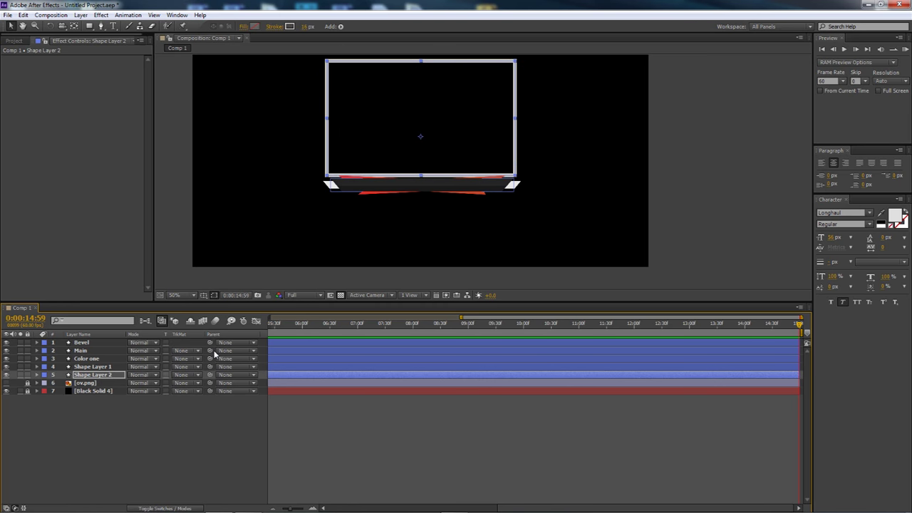
pyautogui.click(135, 484)
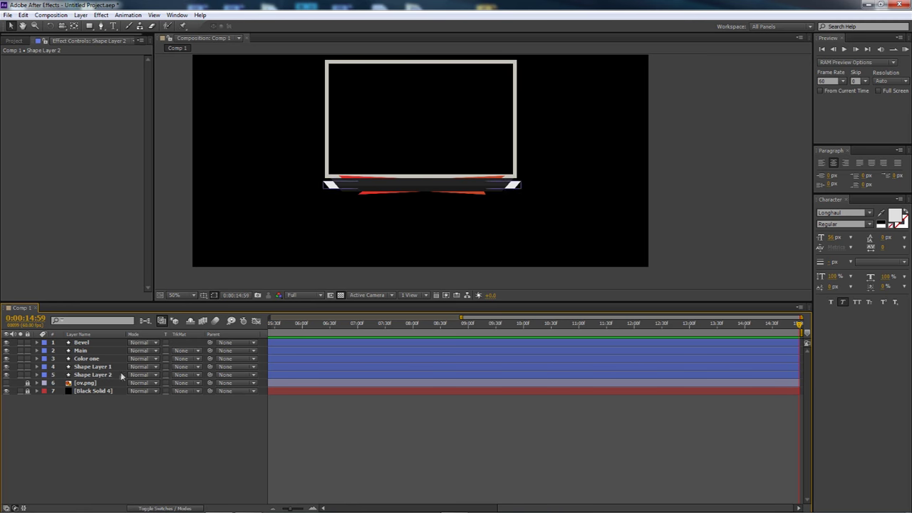
# Step: Apply the Linear Wipe transition effect to the stroked frame's layer
pyautogui.click(92, 375)
pyautogui.click(129, 16)
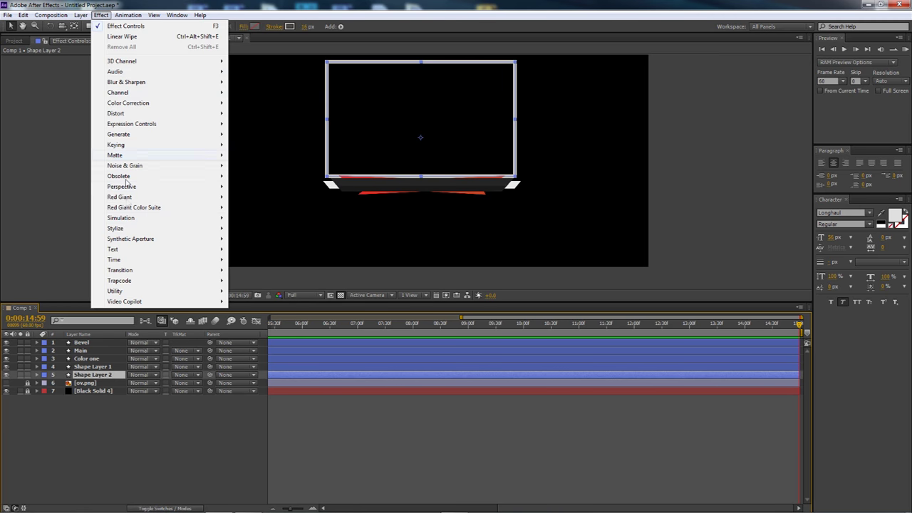
pyautogui.moveTo(227, 285)
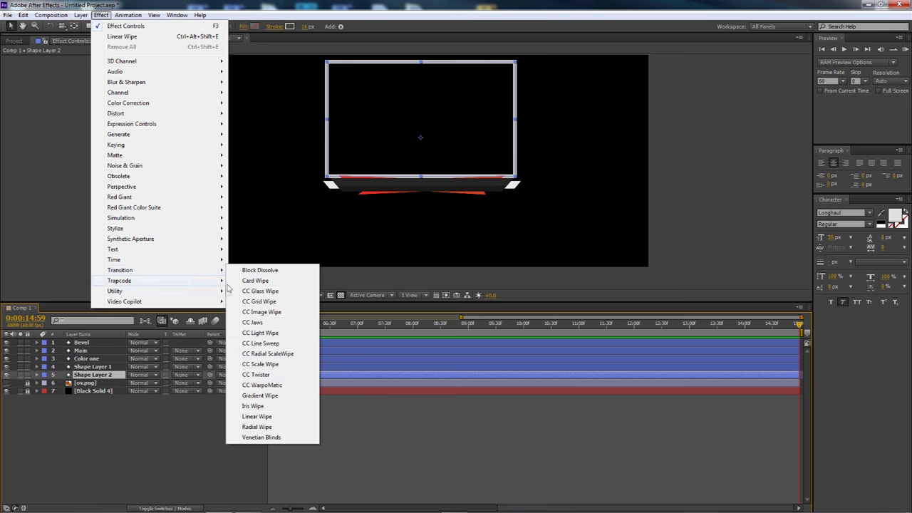
pyautogui.click(257, 416)
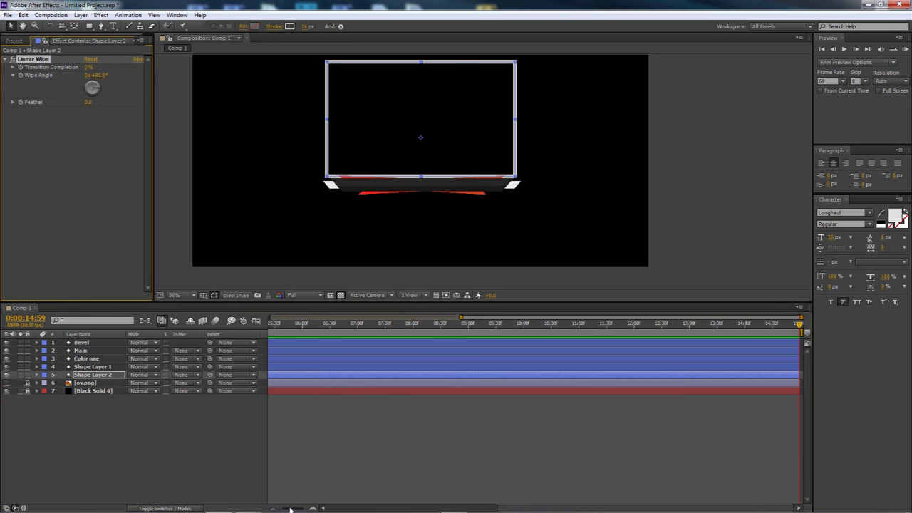
# Step: Keyframe the frame's Linear Wipe Transition Completion from 100% at 0:00:02:44 to 0% at 0:00:03:04
pyautogui.moveTo(290, 508); pyautogui.dragTo(278, 508)
pyautogui.click(342, 325)
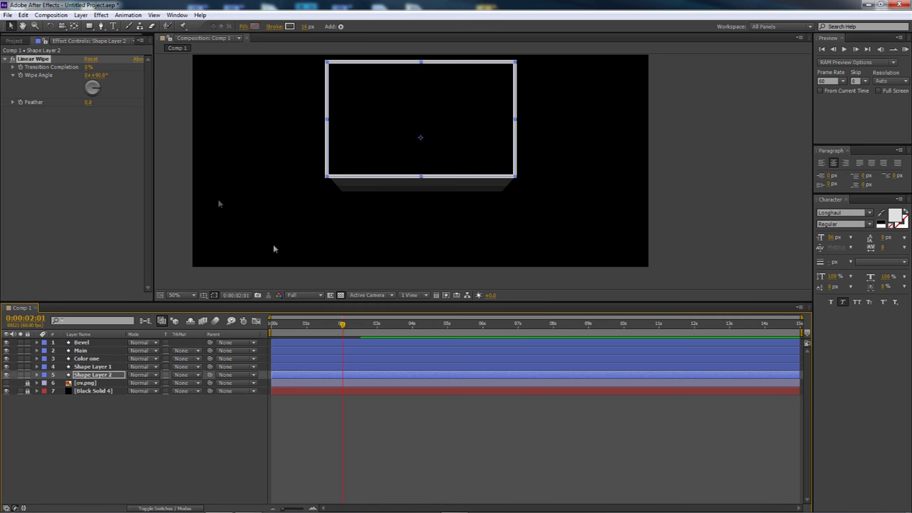
pyautogui.moveTo(342, 324); pyautogui.dragTo(369, 327)
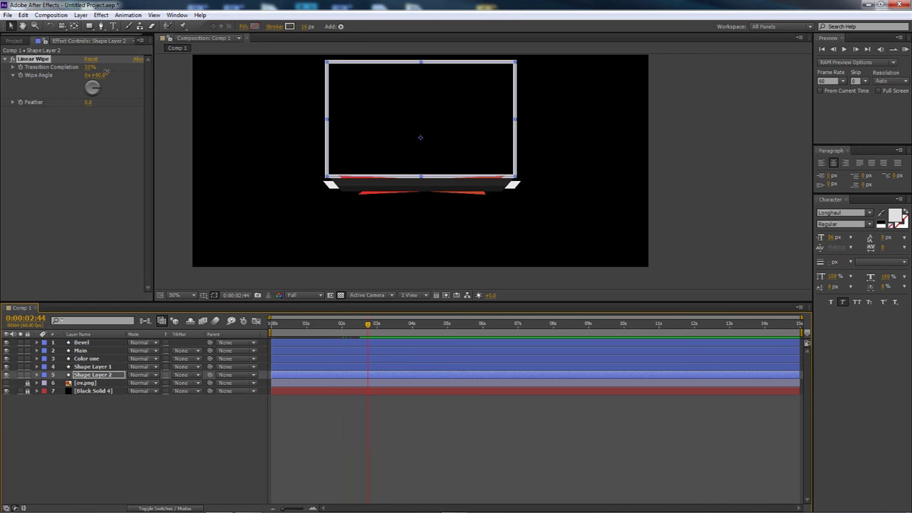
pyautogui.moveTo(105, 70); pyautogui.dragTo(162, 79)
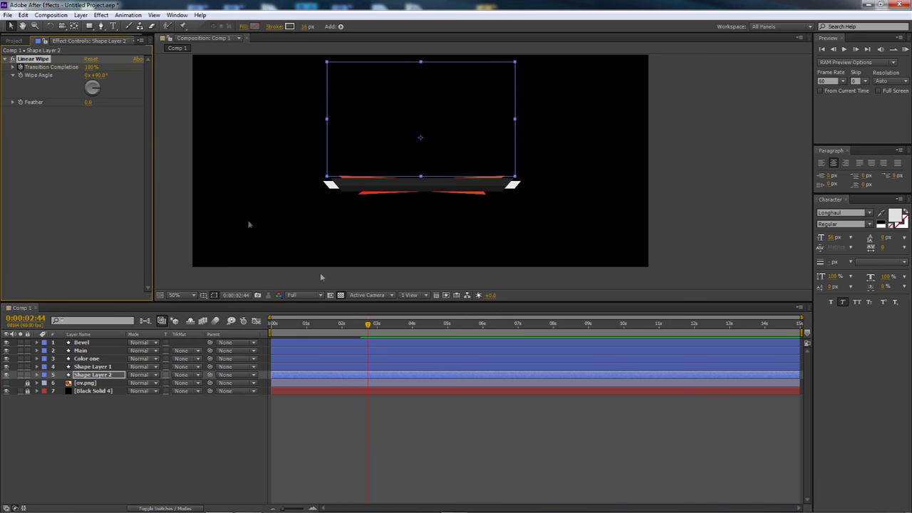
pyautogui.click(379, 327)
pyautogui.moveTo(92, 67); pyautogui.dragTo(36, 68)
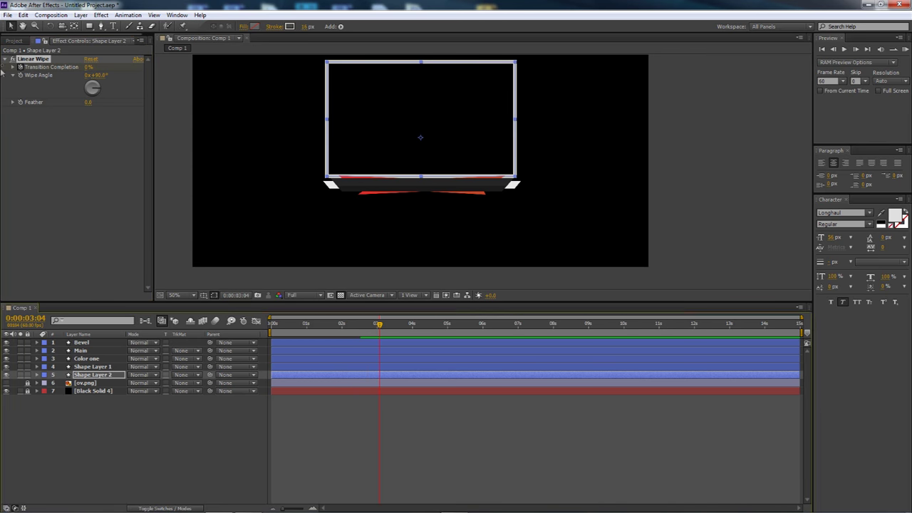
# Step: Clear the selection and preview the animation from the start of the composition to check the frame's wipe
pyautogui.click(191, 404)
pyautogui.press('Home')
pyautogui.click(903, 50)
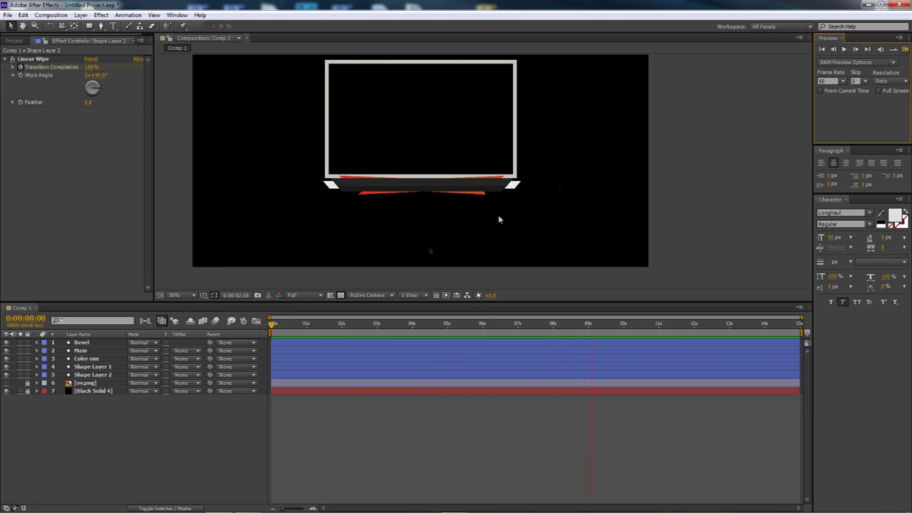
# Step: Stop the preview, move to 0:00:02:43 and delete the stroked frame's layer, Shape Layer 2
pyautogui.click(210, 437)
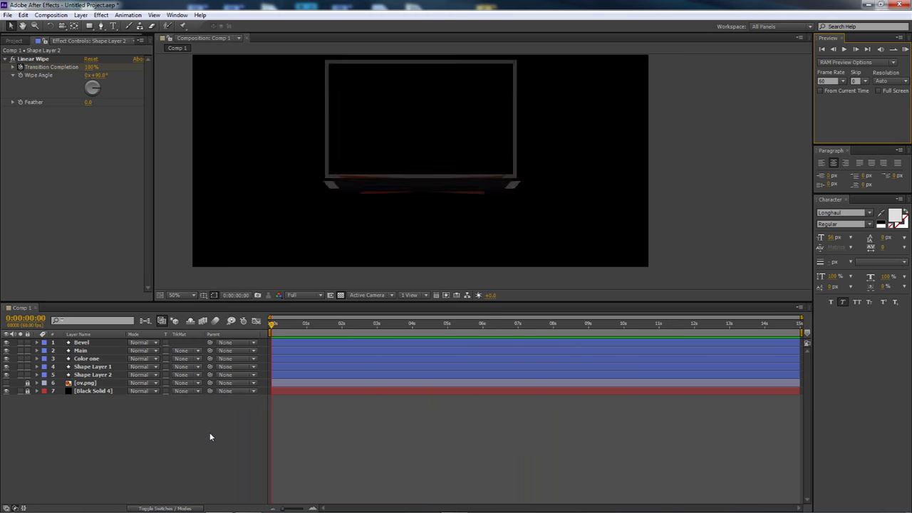
pyautogui.click(93, 376)
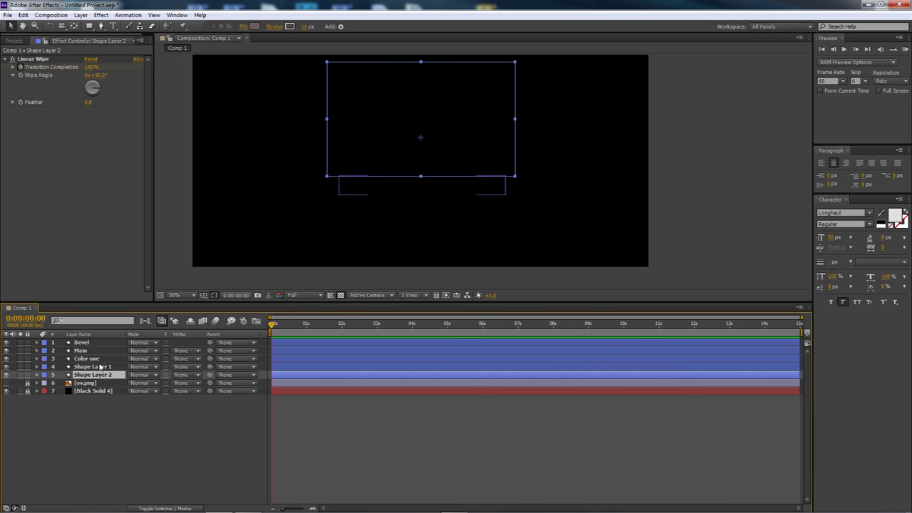
pyautogui.moveTo(335, 325); pyautogui.dragTo(368, 329)
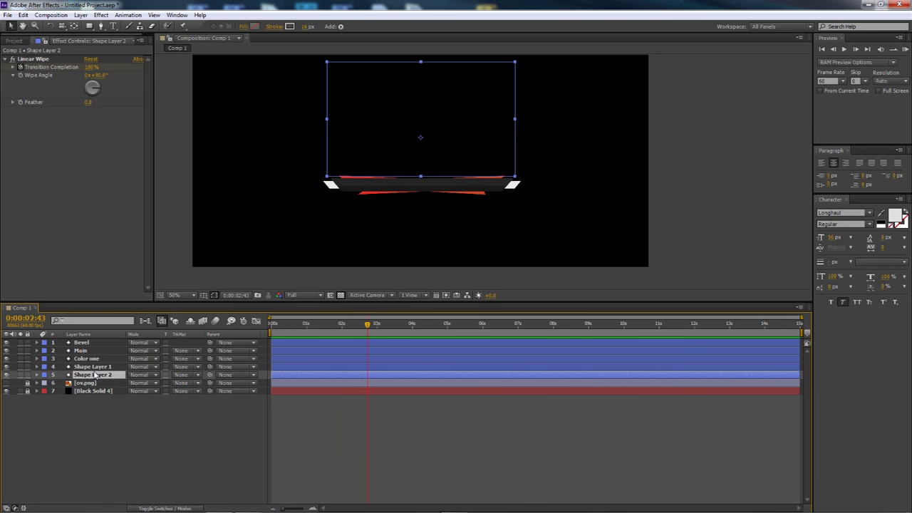
pyautogui.press('Delete')
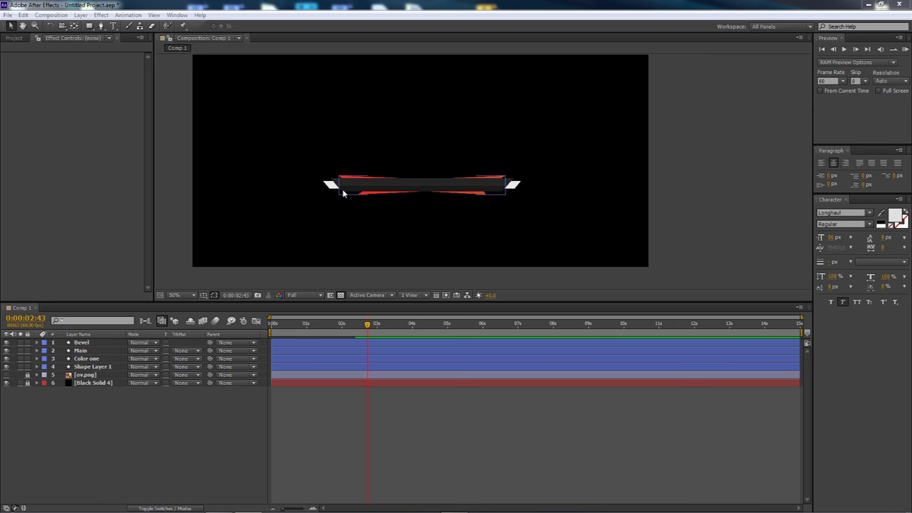
# Step: Move the Bevel, Main, Color one and Shape Layer 1 layers together to the composition's upper edge, centred horizontally, and clear the selection
pyautogui.moveTo(297, 161); pyautogui.dragTo(441, 77)
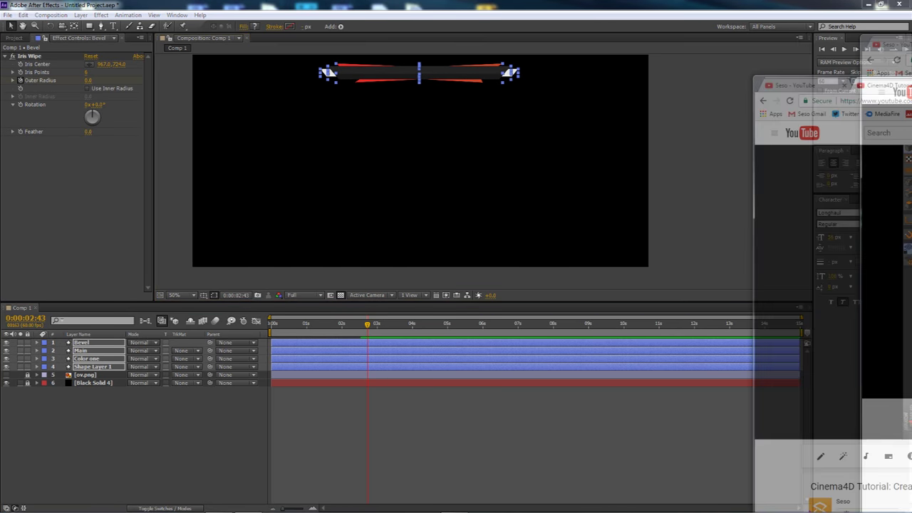
pyautogui.moveTo(911, 106); pyautogui.dragTo(848, 84)
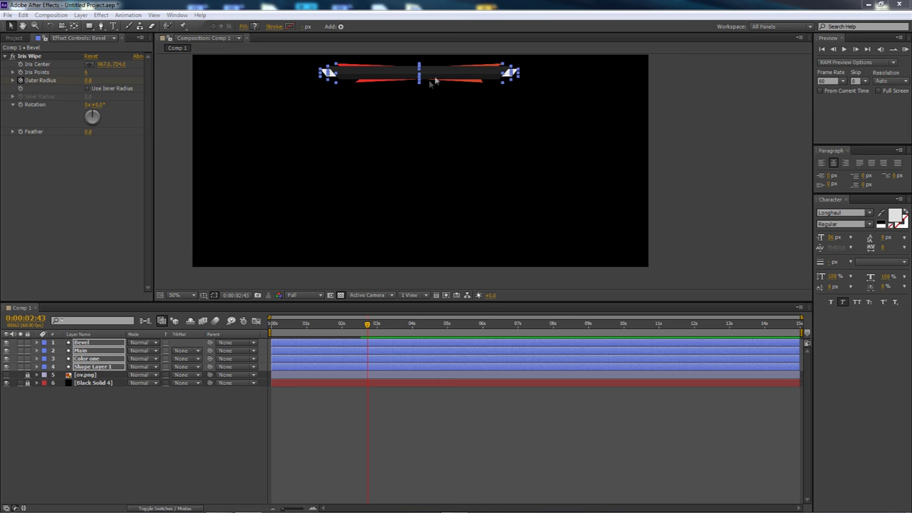
pyautogui.moveTo(439, 76); pyautogui.dragTo(440, 76)
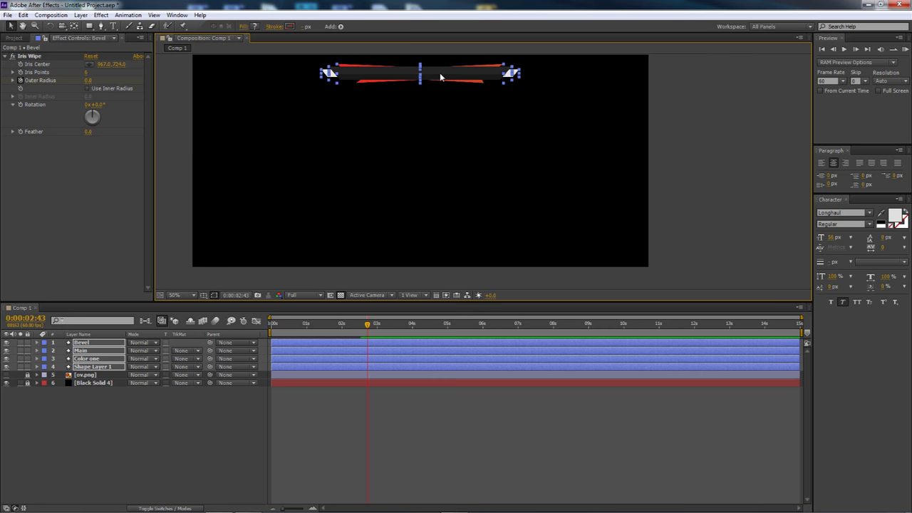
pyautogui.click(701, 173)
# Step: Return to the start of the composition at 0:00:00:00 and select all four of the bar's shape layers
pyautogui.moveTo(367, 324); pyautogui.dragTo(251, 332)
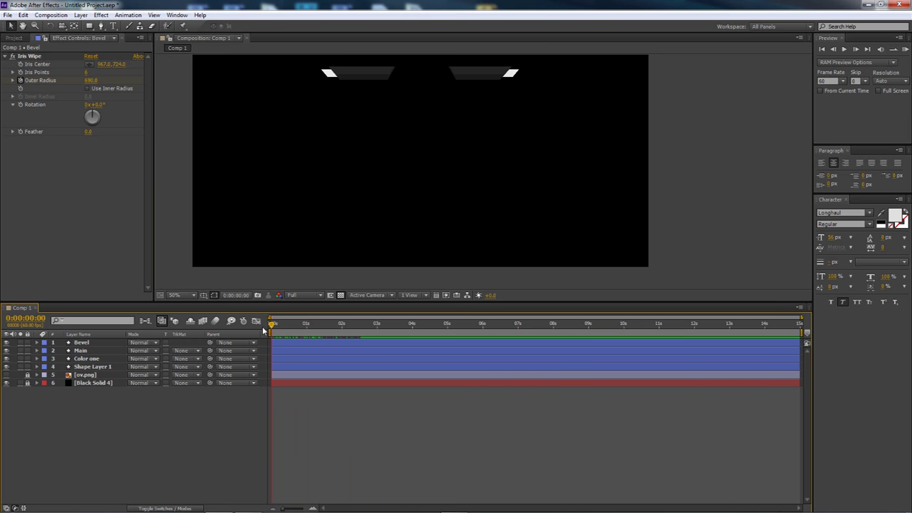
pyautogui.hotkey('ctrl', 'a')
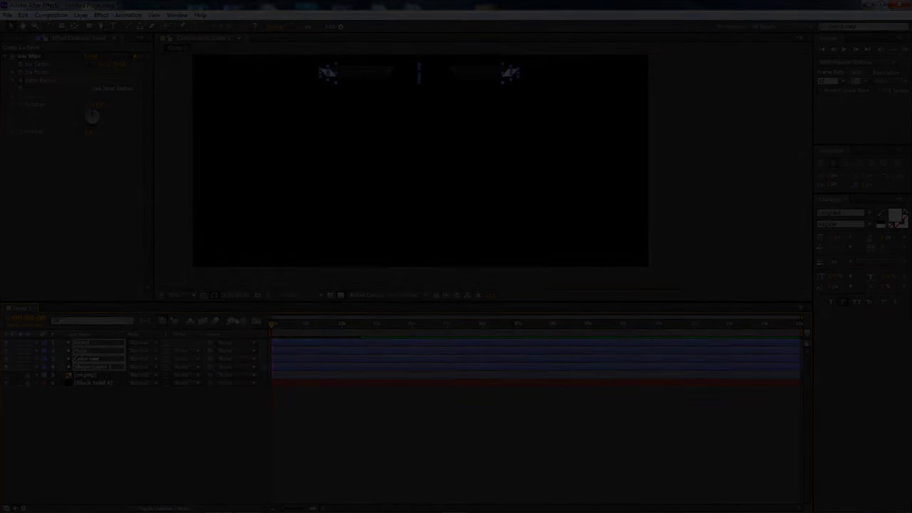